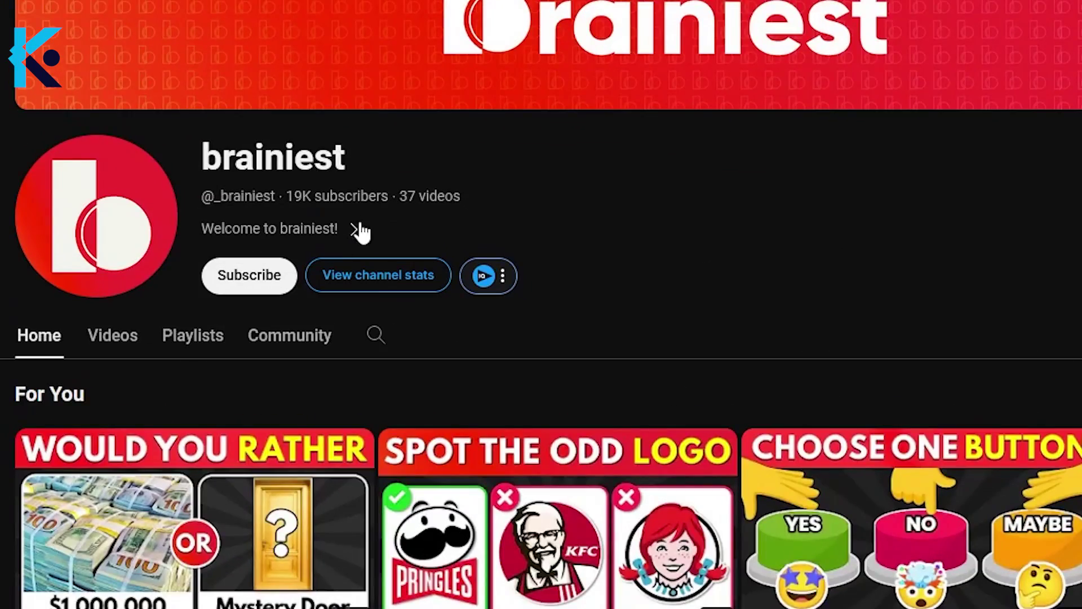
# Step: Examine the channel details of the brainiest and Daily Quiz YouTube channels
pyautogui.click(356, 229)
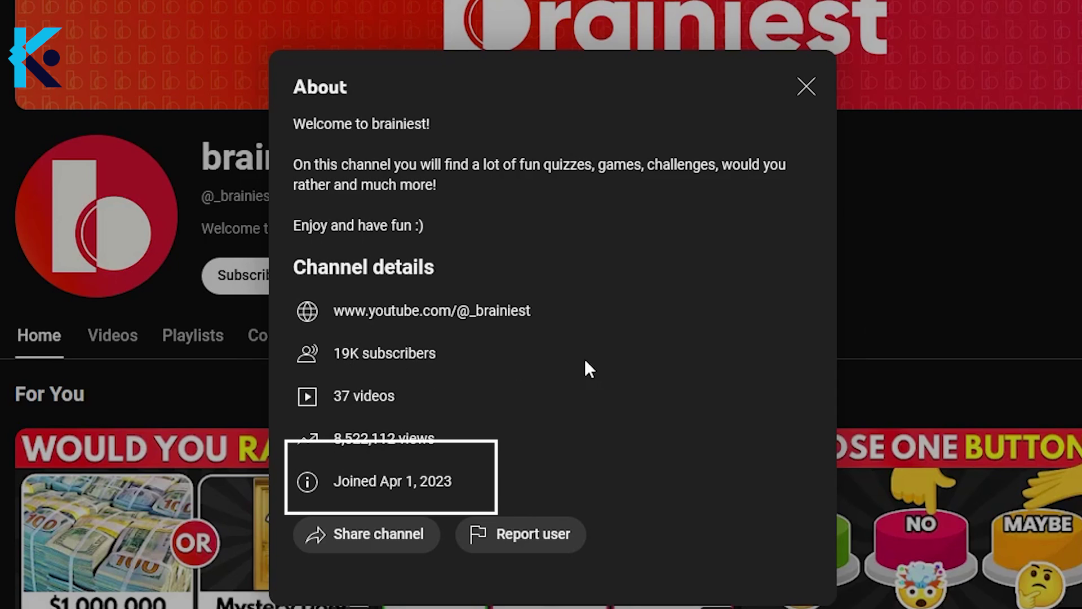
pyautogui.click(913, 305)
pyautogui.scroll(-8, 913, 306)
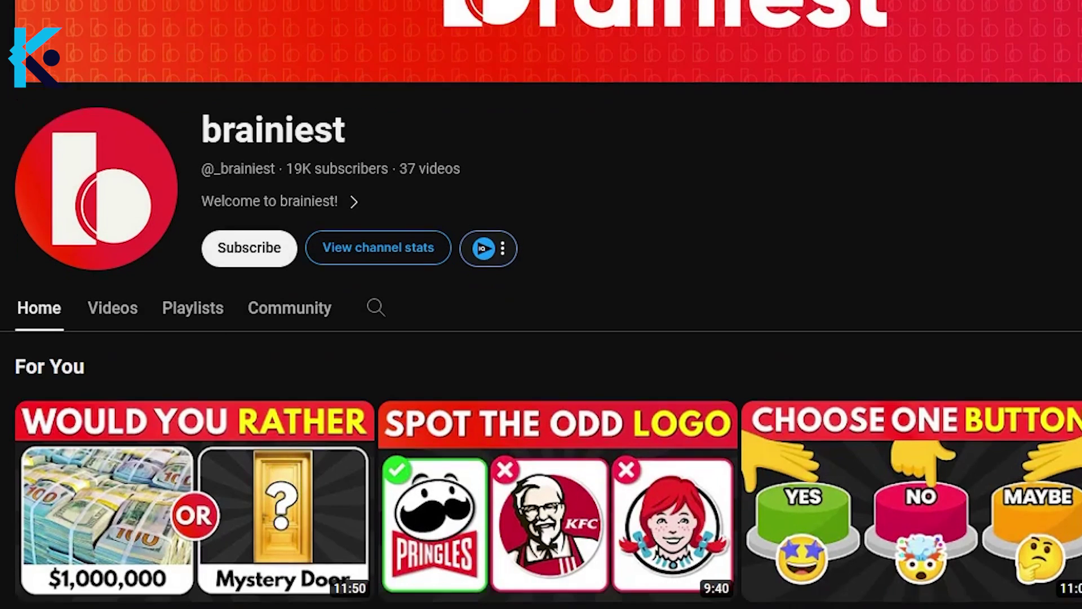
pyautogui.scroll(7, 540, 305)
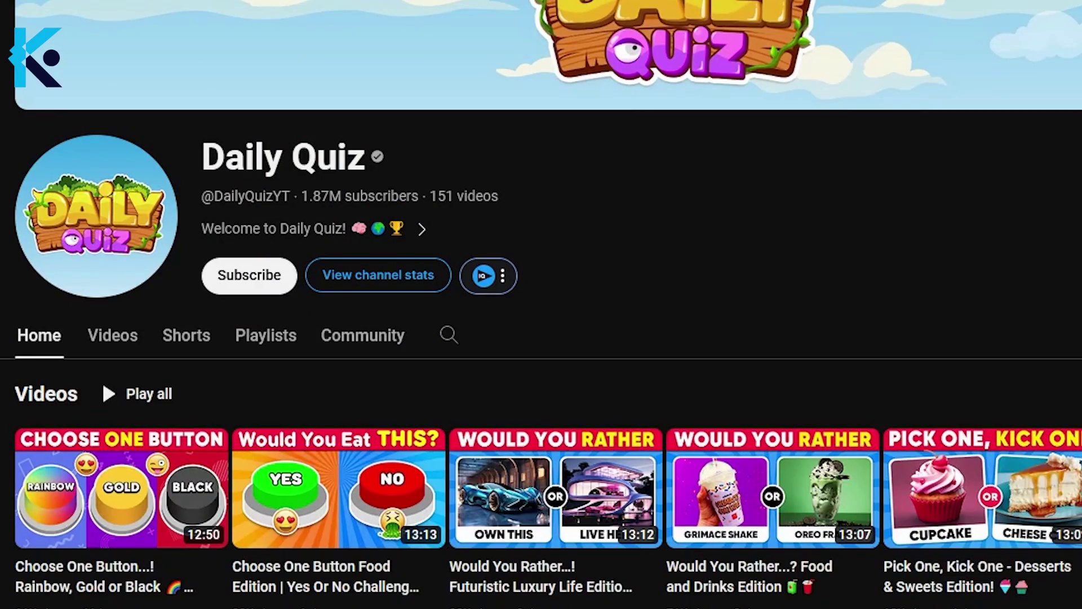
pyautogui.click(426, 227)
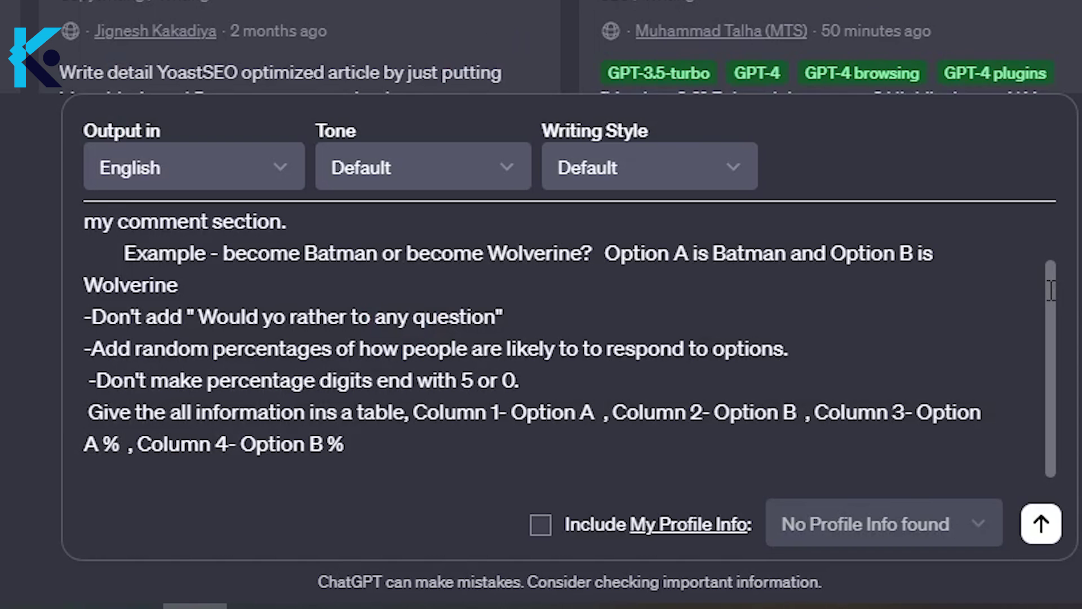
# Step: Submit the prompt for 8 superhero comparisons in a table of options and percentages, and review the response
pyautogui.scroll(2, 1051, 304)
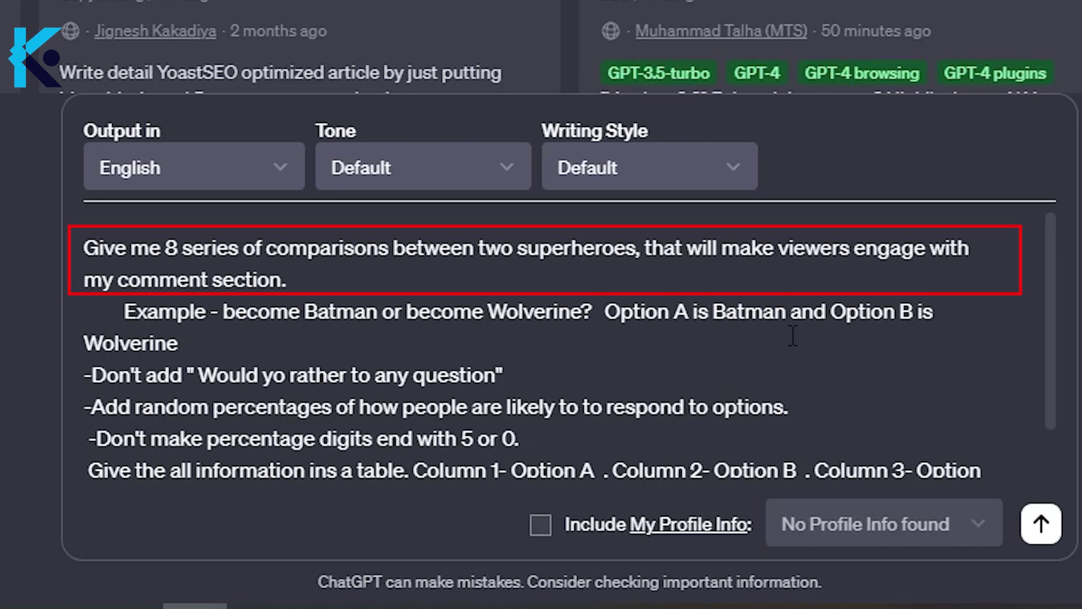
pyautogui.scroll(-1, 654, 338)
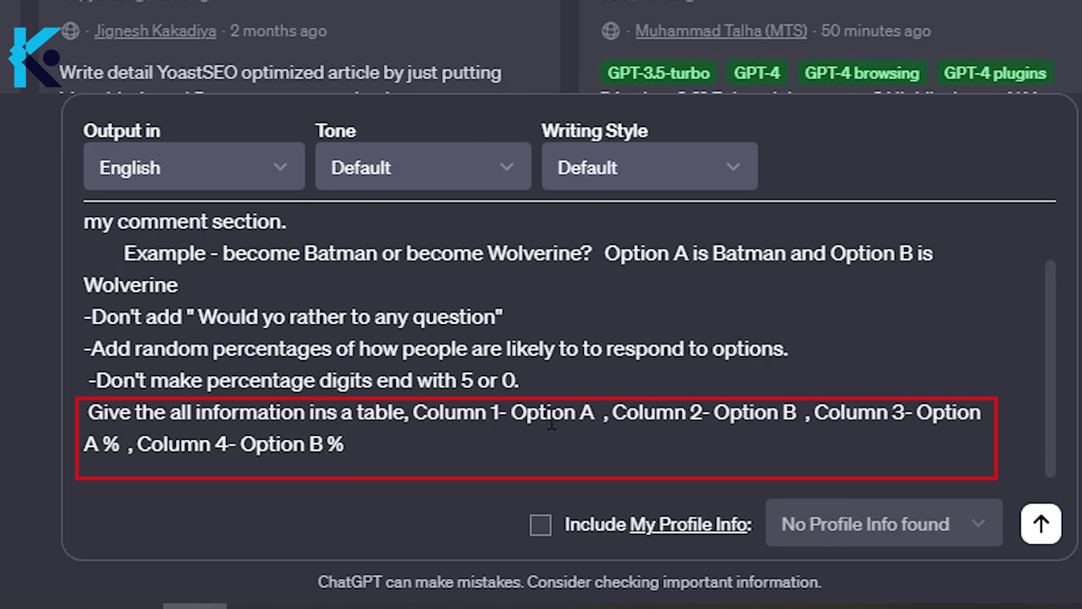
pyautogui.click(1037, 523)
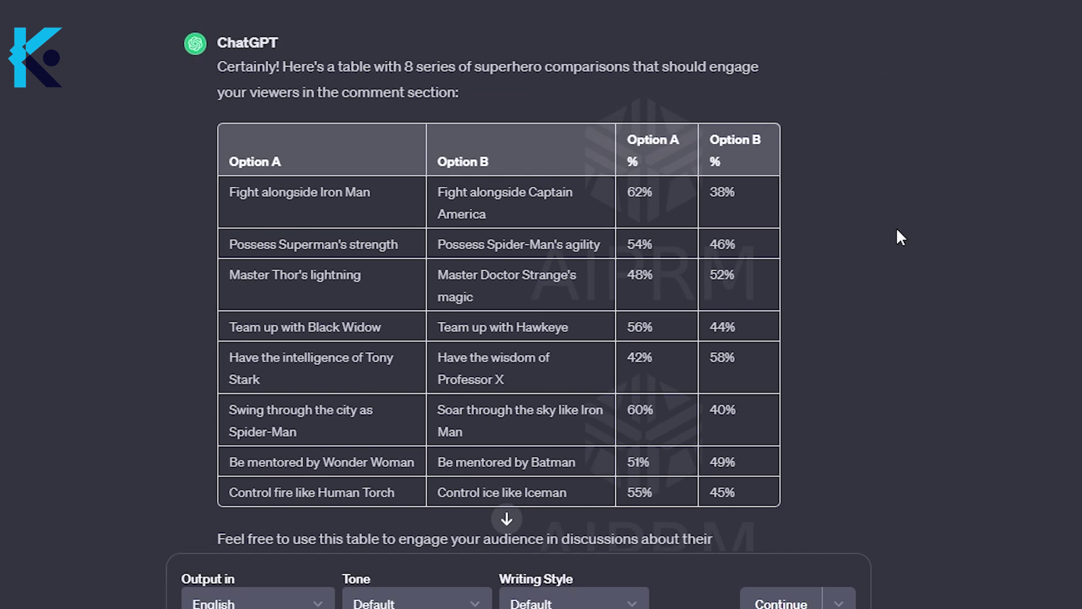
pyautogui.scroll(2, 897, 231)
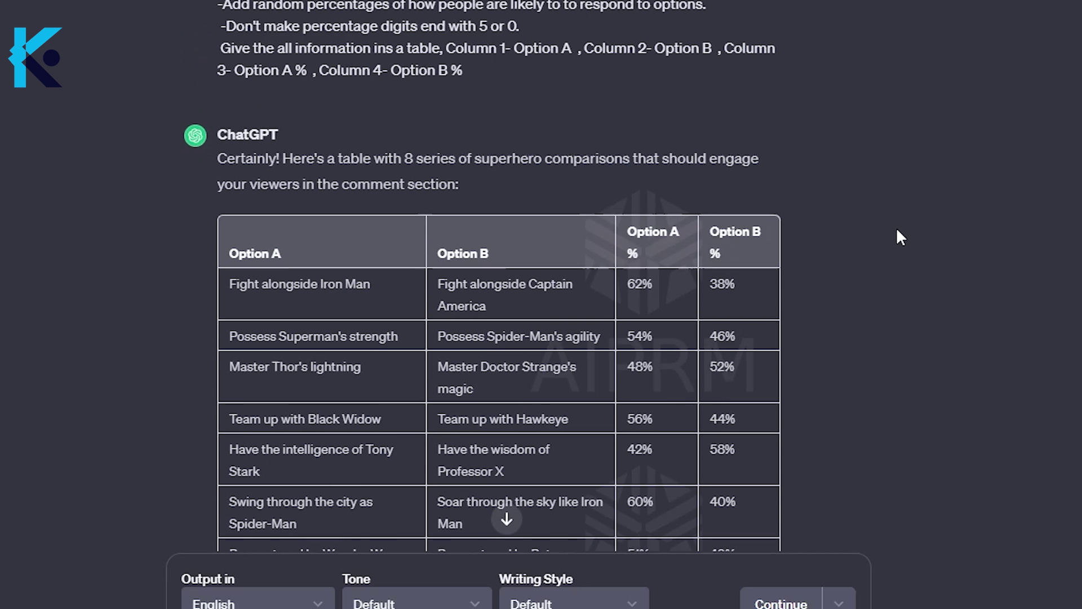
pyautogui.scroll(2, 897, 231)
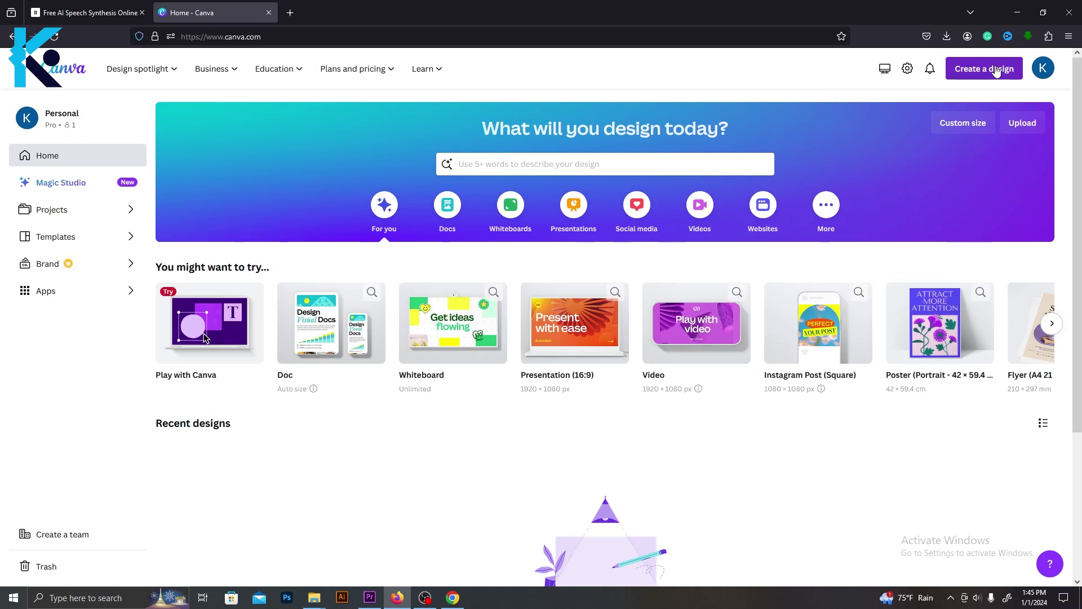
# Step: Switch to Canva, find the YouTube formats, and create a blank YouTube Shorts design of 1080 × 1920 px
pyautogui.click(995, 69)
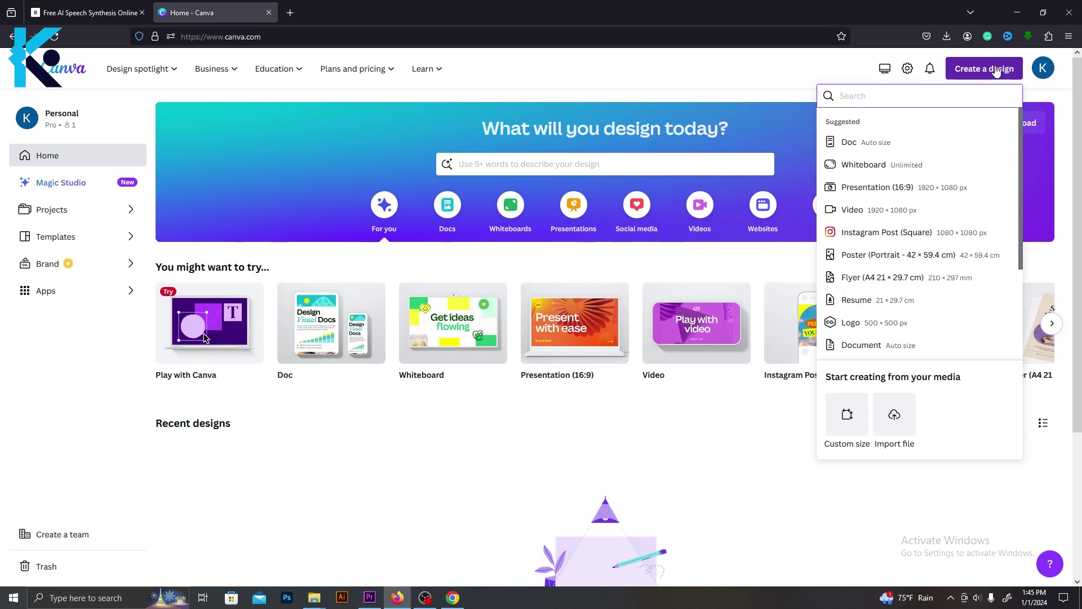
pyautogui.write('youtube')
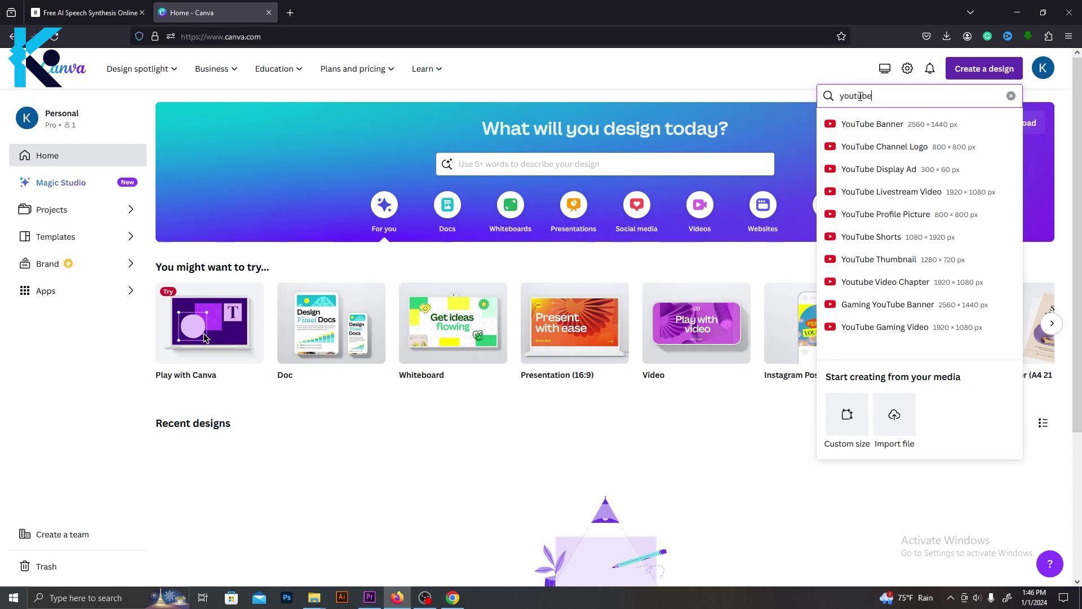
pyautogui.click(877, 236)
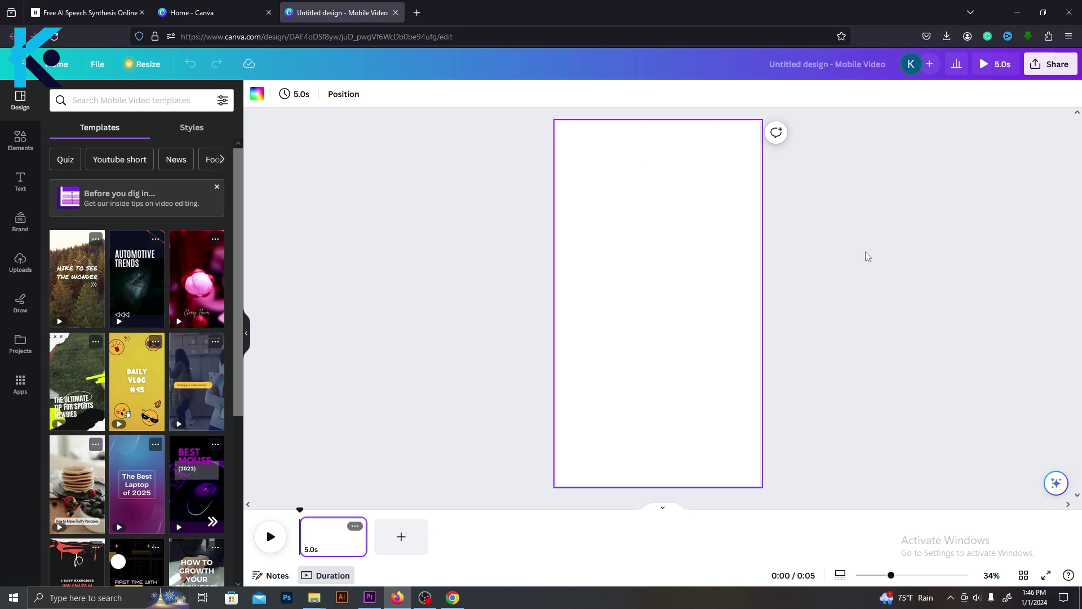
# Step: Add a square shape, stretch it to cover the upper half of the page, and fill it with red
pyautogui.click(16, 144)
pyautogui.moveTo(66, 189); pyautogui.dragTo(621, 198)
pyautogui.moveTo(652, 231); pyautogui.dragTo(765, 345)
pyautogui.moveTo(726, 294); pyautogui.dragTo(702, 251)
pyautogui.moveTo(747, 215); pyautogui.dragTo(762, 215)
pyautogui.moveTo(564, 216); pyautogui.dragTo(555, 215)
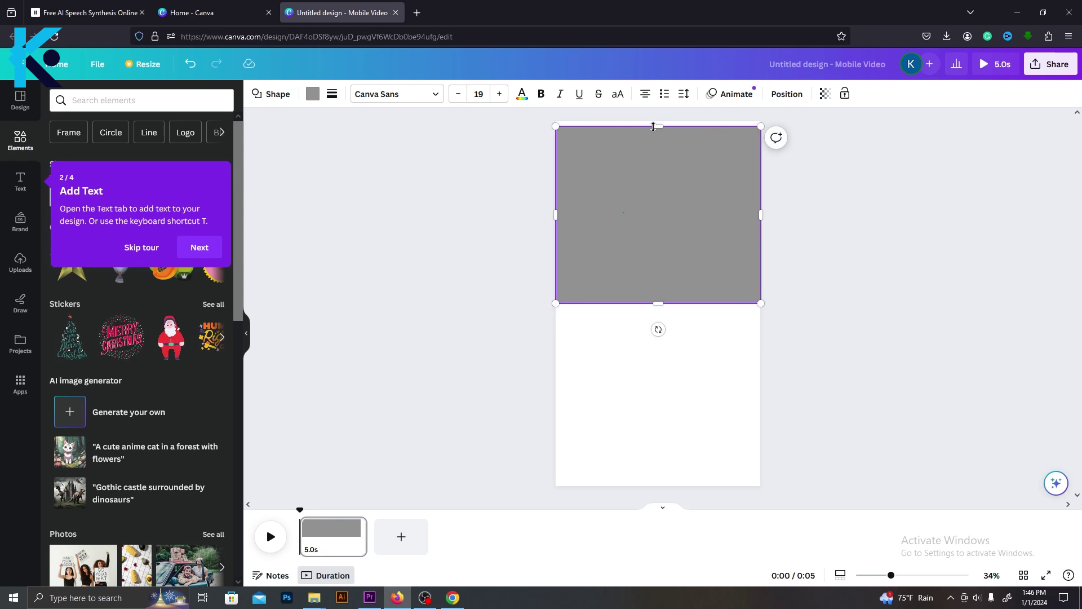
pyautogui.moveTo(671, 201)
pyautogui.mouseDown()
pyautogui.moveTo(671, 222)
pyautogui.moveTo(671, 197)
pyautogui.mouseUp()
pyautogui.click(313, 94)
pyautogui.click(61, 330)
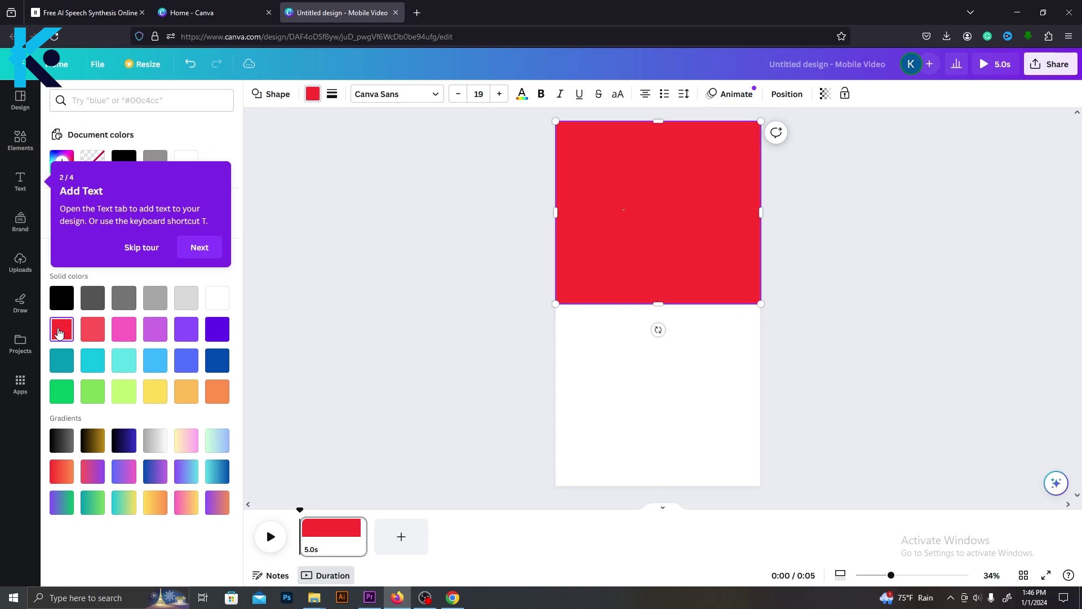
# Step: Duplicate the red block onto the lower half of the page and fill the copy with light blue-violet
pyautogui.click(687, 223)
pyautogui.hotkey('ctrl', 'd')
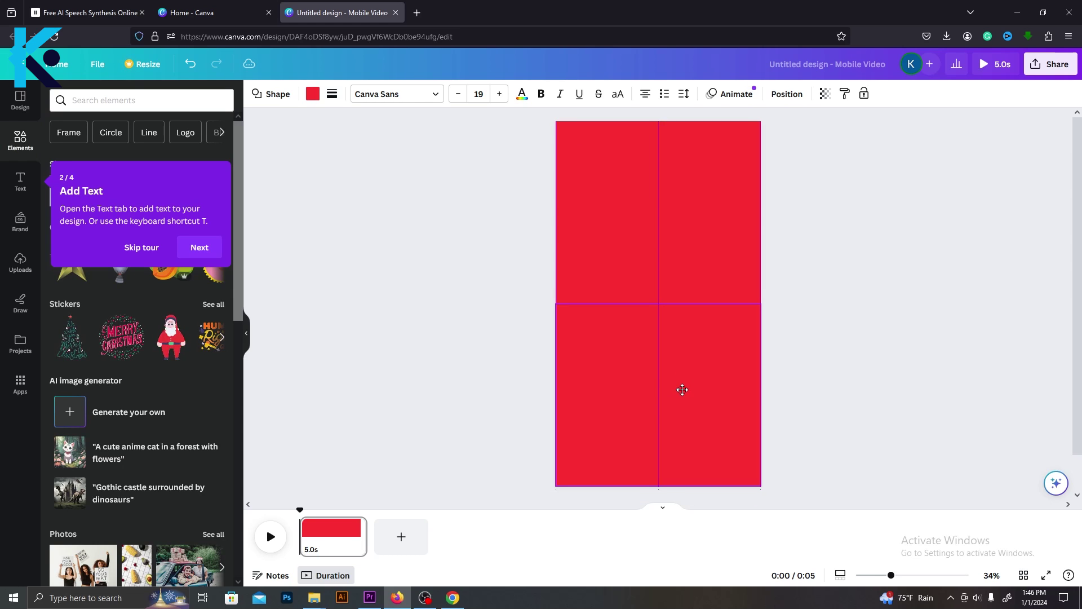
pyautogui.click(316, 95)
pyautogui.click(217, 329)
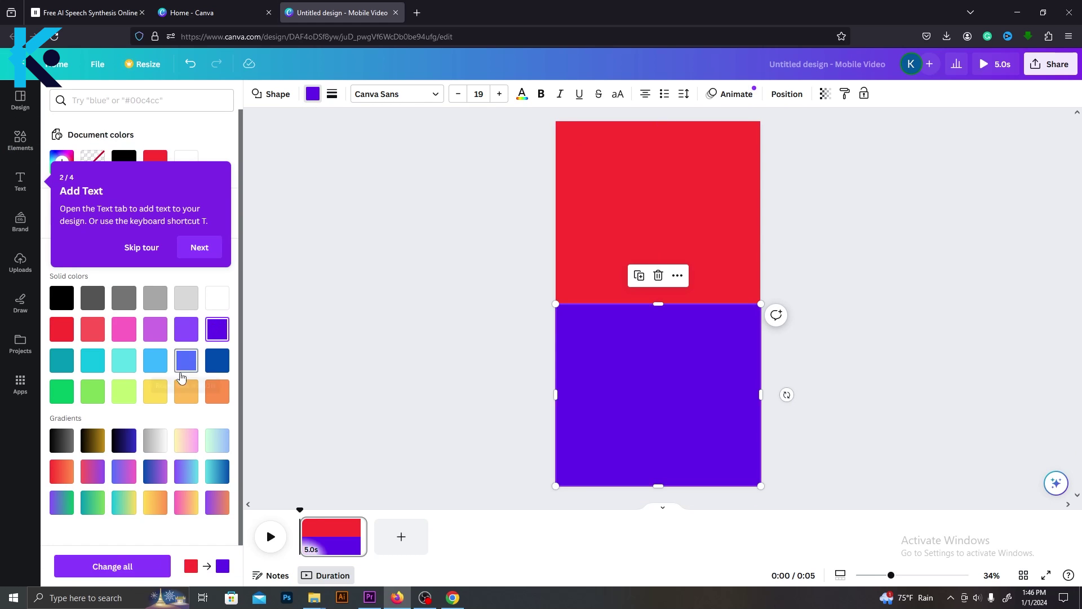
pyautogui.click(155, 391)
pyautogui.click(61, 391)
pyautogui.click(187, 360)
pyautogui.click(875, 316)
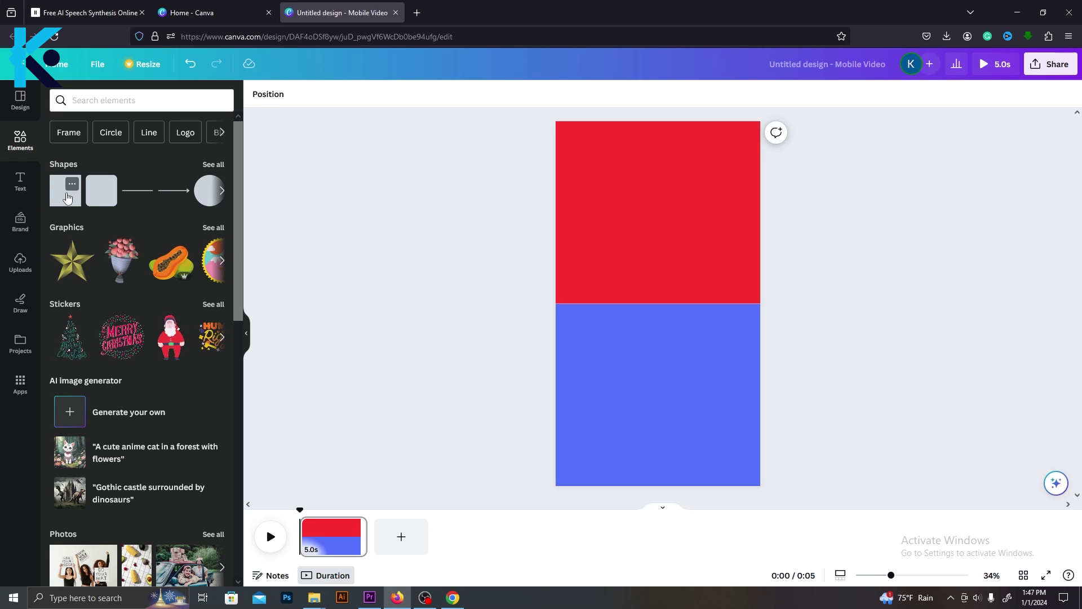
# Step: Place a black rectangle about 1,080 × 35 px as a divider where the red and blue blocks meet
pyautogui.moveTo(552, 317); pyautogui.dragTo(585, 299)
pyautogui.click(314, 96)
pyautogui.click(126, 164)
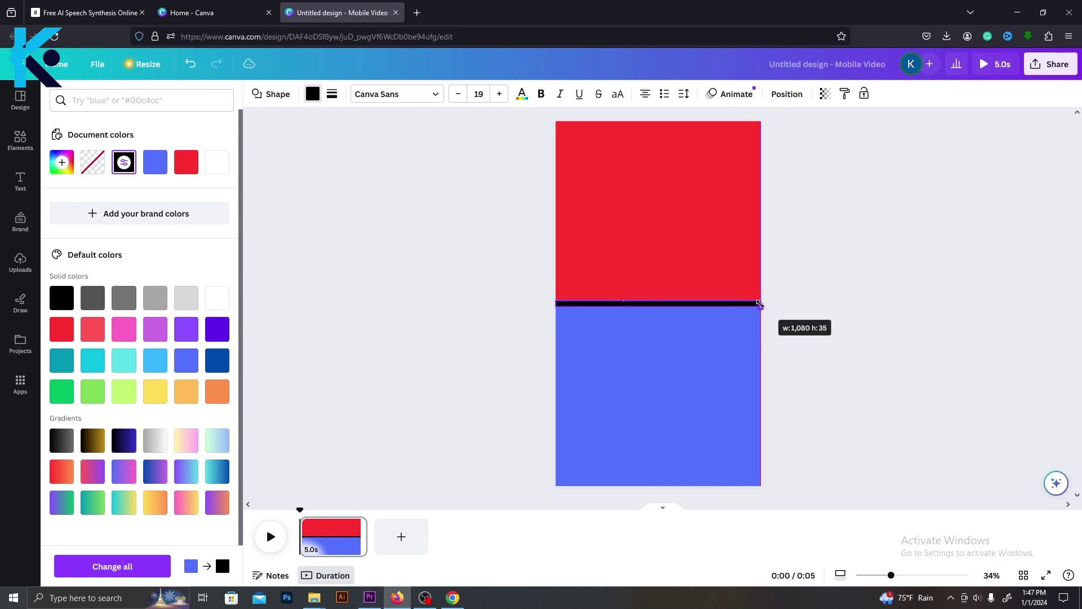
pyautogui.moveTo(759, 305); pyautogui.dragTo(760, 304)
pyautogui.click(836, 276)
# Step: Add a circle at the middle of the divider bar and fill it with black
pyautogui.moveTo(208, 187); pyautogui.dragTo(658, 302)
pyautogui.click(313, 94)
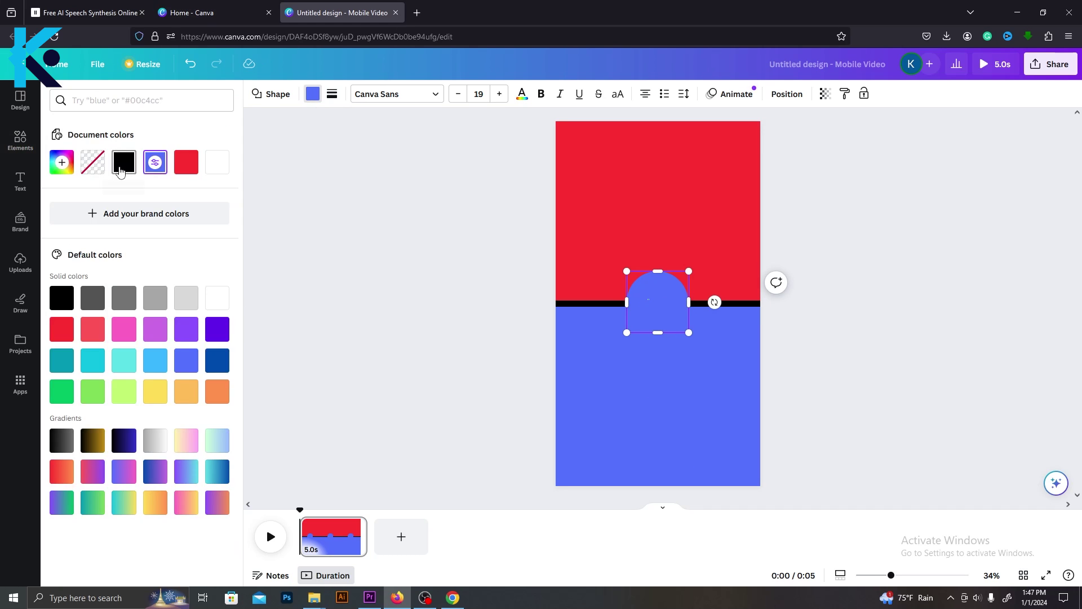
pyautogui.click(123, 164)
pyautogui.click(908, 280)
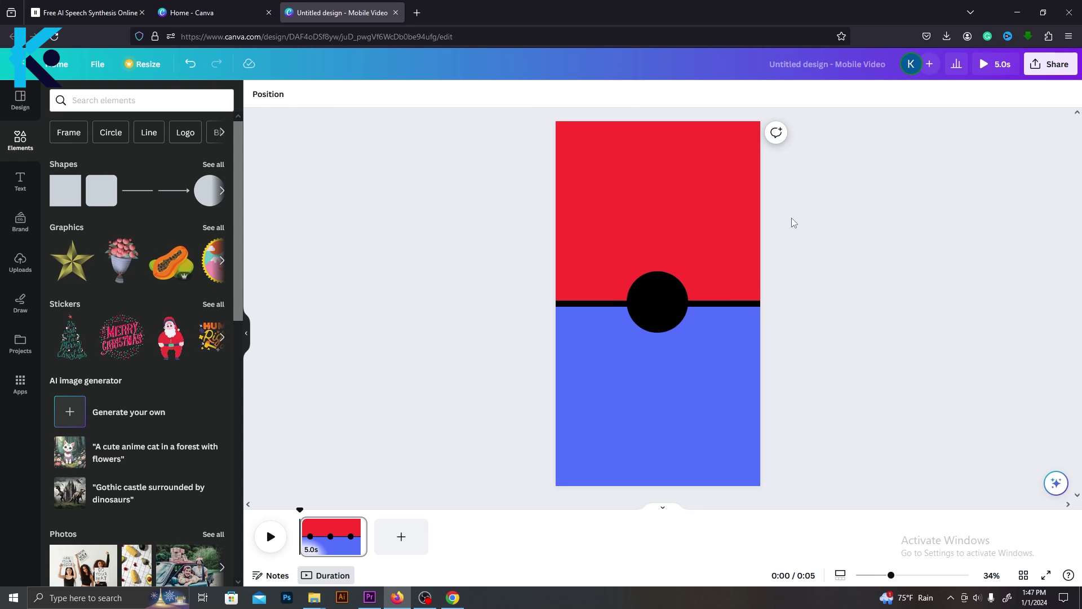
# Step: Add the heading "Fight alongside Iron Man", shrink it to about font size 54.7, and place it high in the red block
pyautogui.click(20, 182)
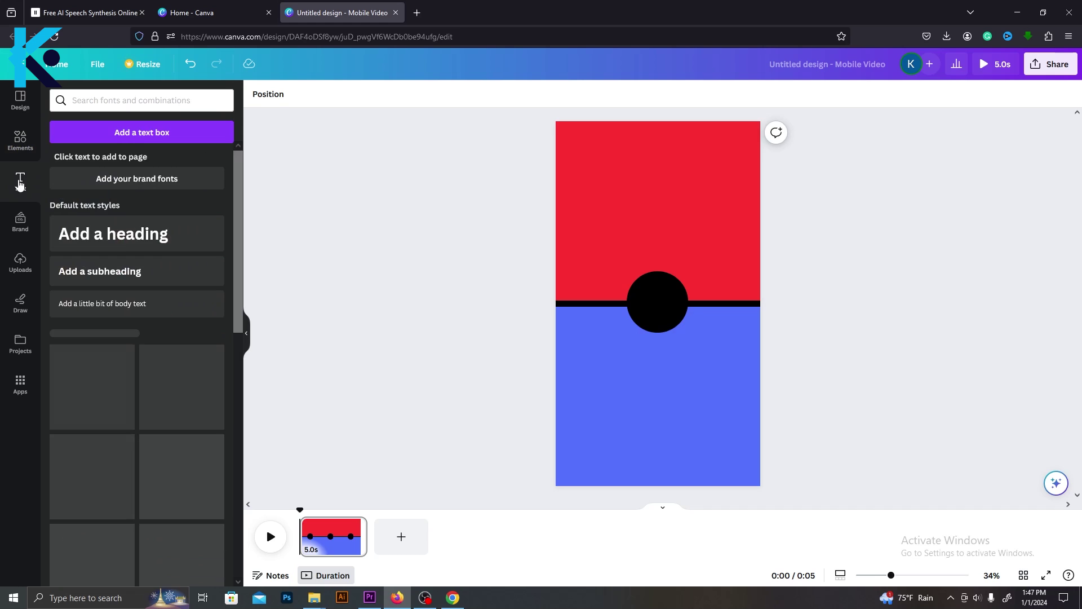
pyautogui.click(121, 236)
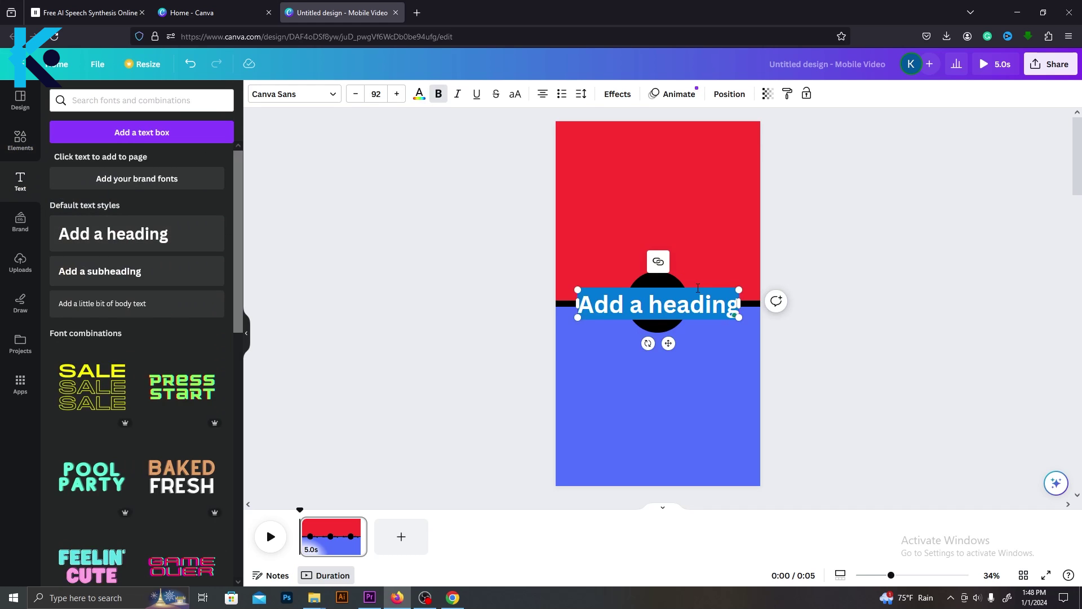
pyautogui.write('Fighting alongside Iron Man')
pyautogui.moveTo(762, 350); pyautogui.dragTo(751, 347)
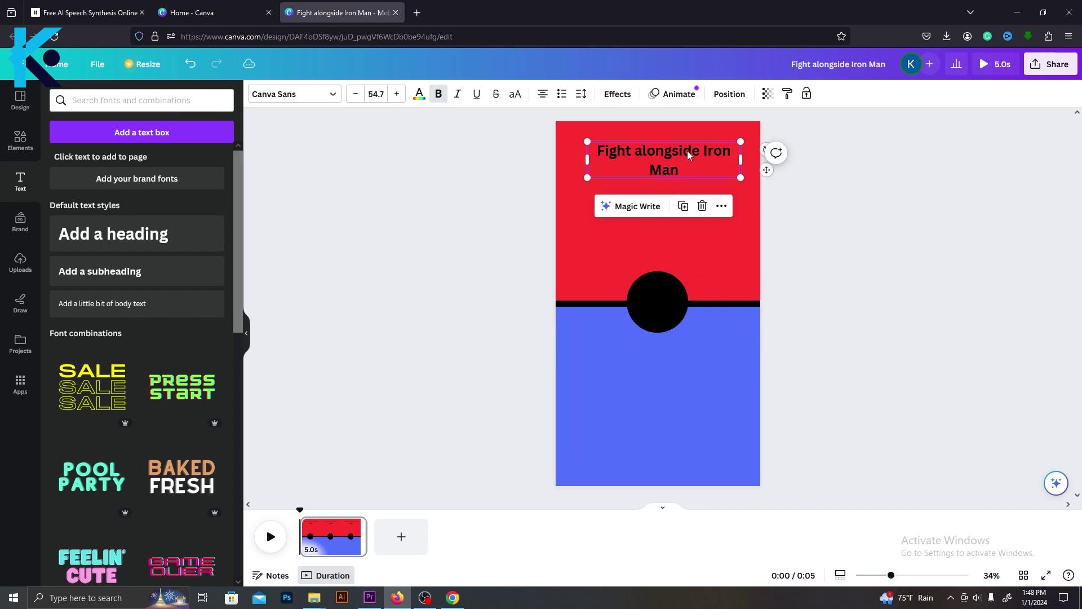
pyautogui.click(803, 214)
pyautogui.moveTo(669, 176); pyautogui.dragTo(666, 171)
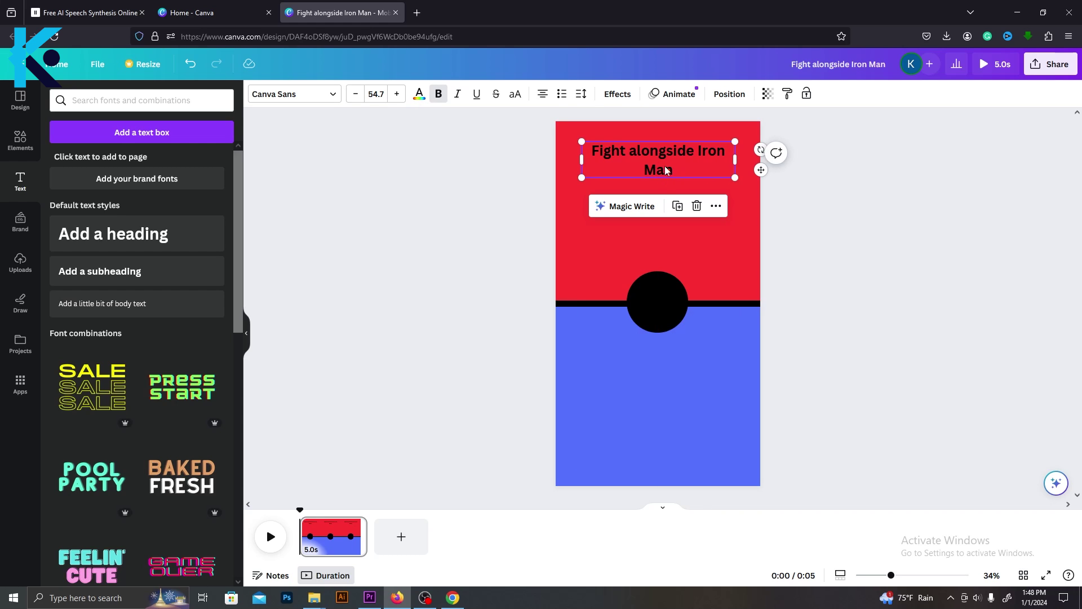
# Step: Format the Iron Man heading in white Archivo Black with a thick black outline effect
pyautogui.click(336, 100)
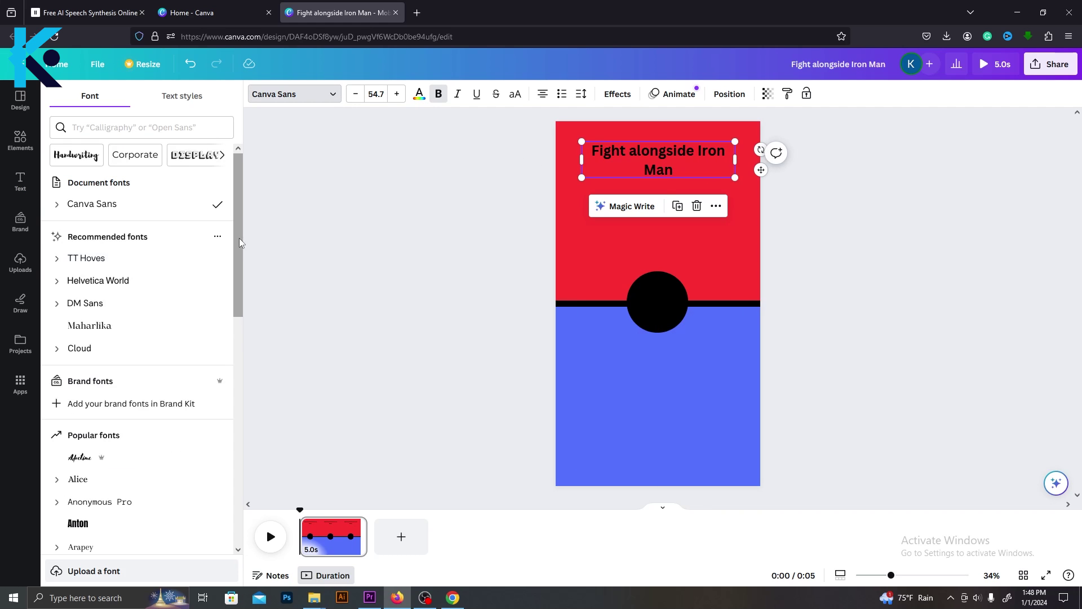
pyautogui.scroll(-3, 141, 367)
pyautogui.click(101, 465)
pyautogui.click(218, 300)
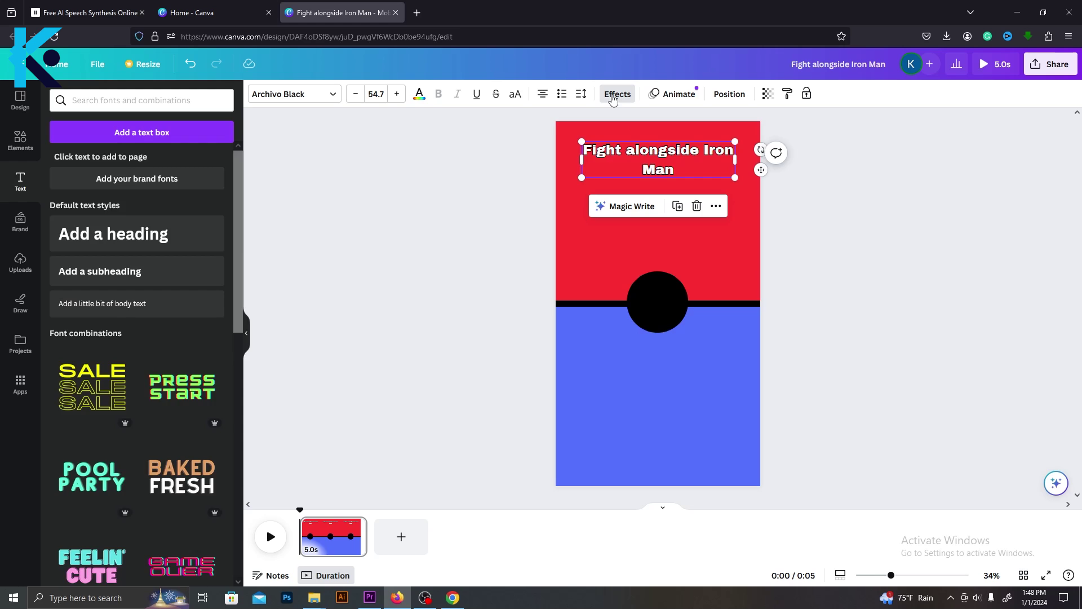
pyautogui.click(614, 96)
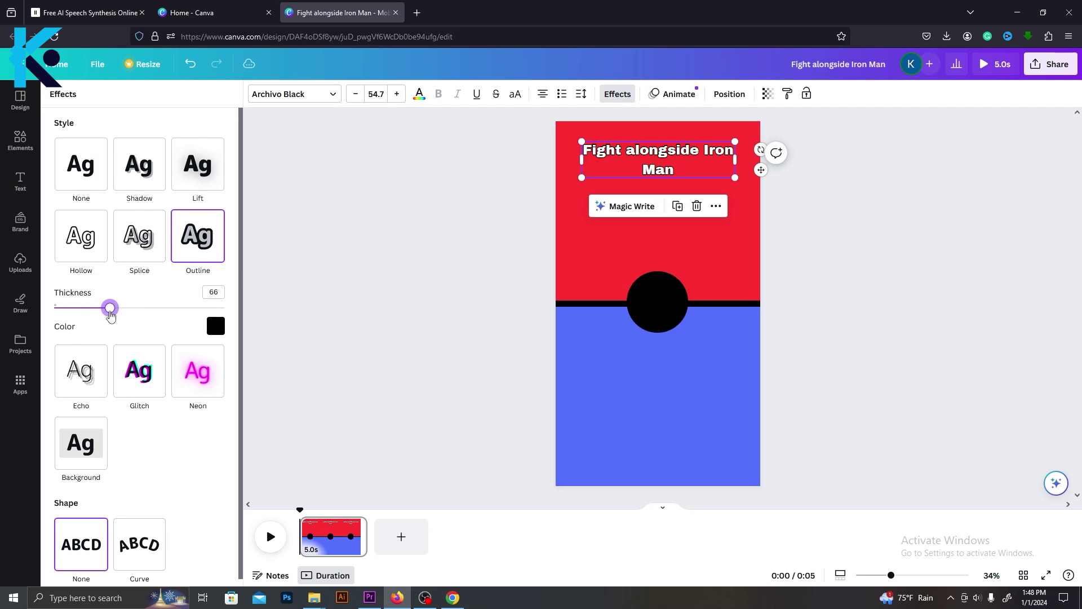
pyautogui.click(368, 303)
# Step: Duplicate the heading into the blue block, replace its text with "Fight alongside Captain America", and widen the text box
pyautogui.click(666, 176)
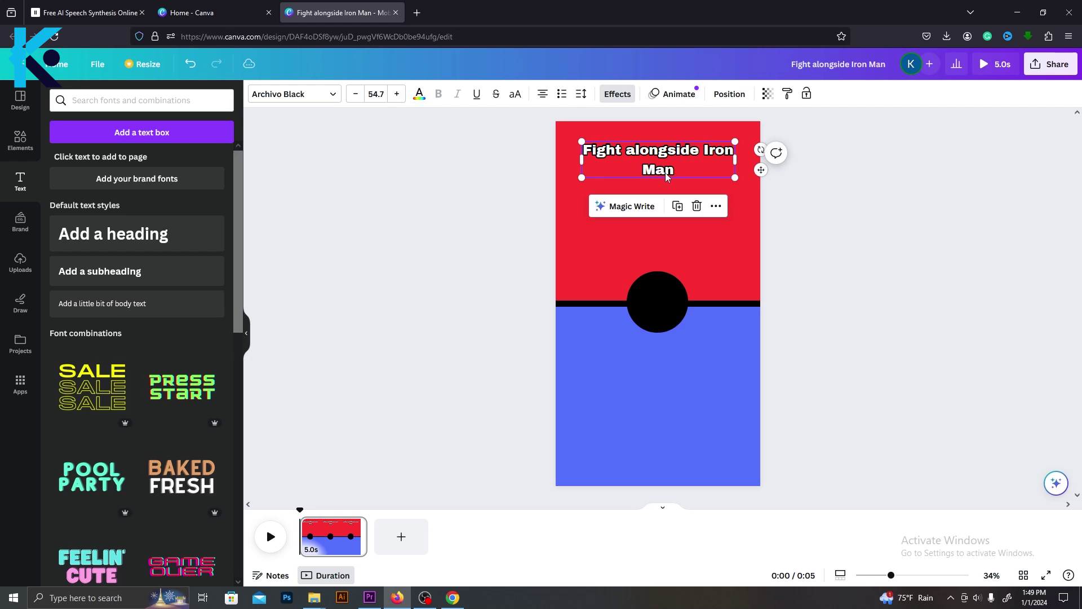
pyautogui.moveTo(667, 176); pyautogui.dragTo(671, 367)
pyautogui.click(452, 599)
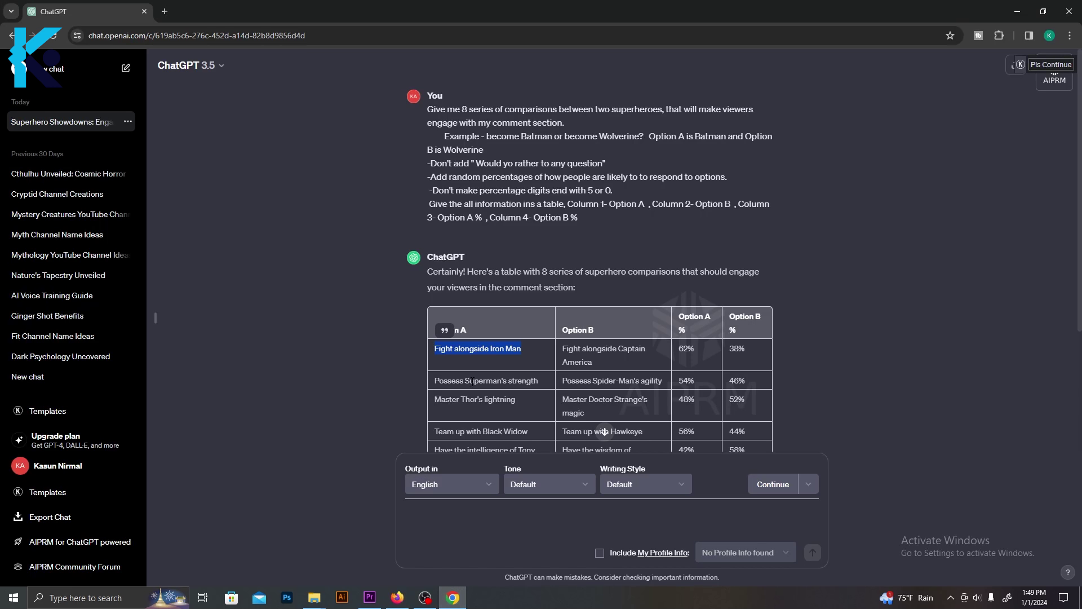
pyautogui.hotkey('alt', 'Tab')
pyautogui.write('Fight alongside Captain America')
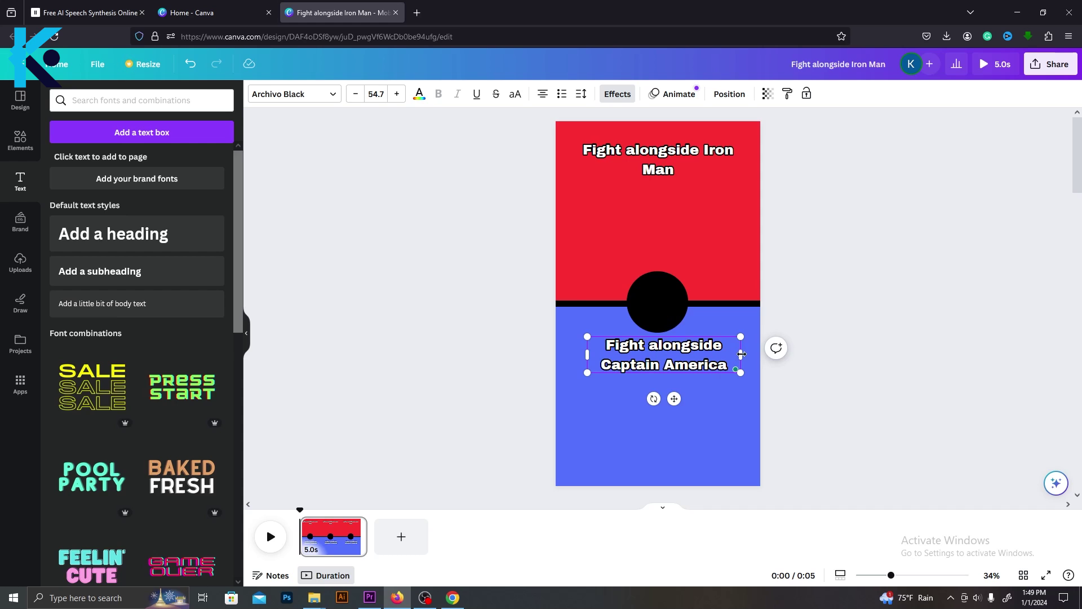
pyautogui.moveTo(741, 354); pyautogui.dragTo(763, 355)
# Step: Copy the Captain America heading below the Iron Man heading, replace its text with "62%", and enlarge it to about size 77.5
pyautogui.moveTo(693, 365); pyautogui.dragTo(697, 210)
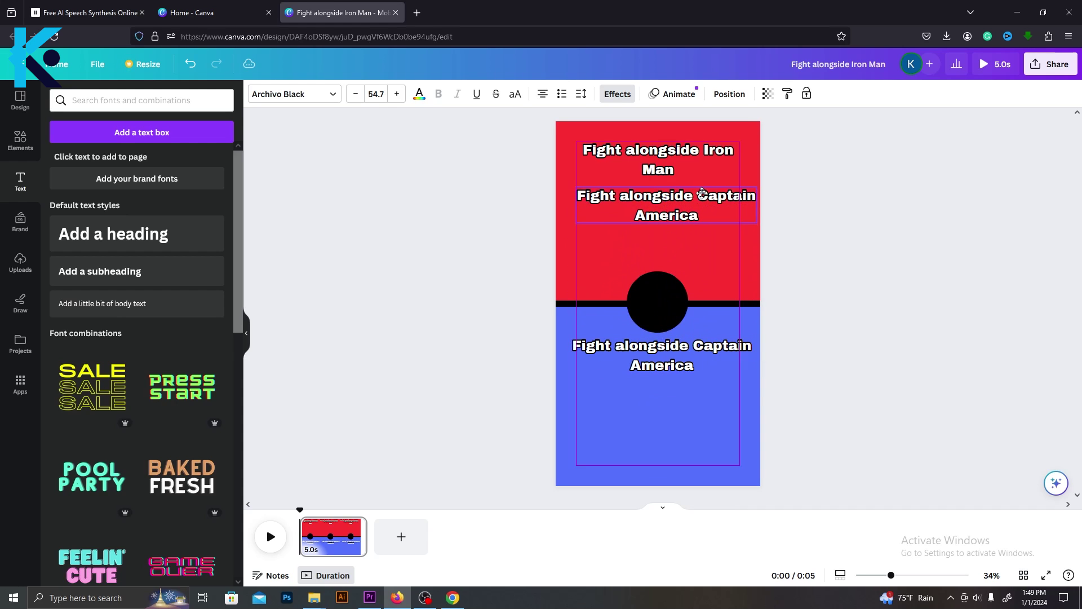
pyautogui.doubleClick(697, 210)
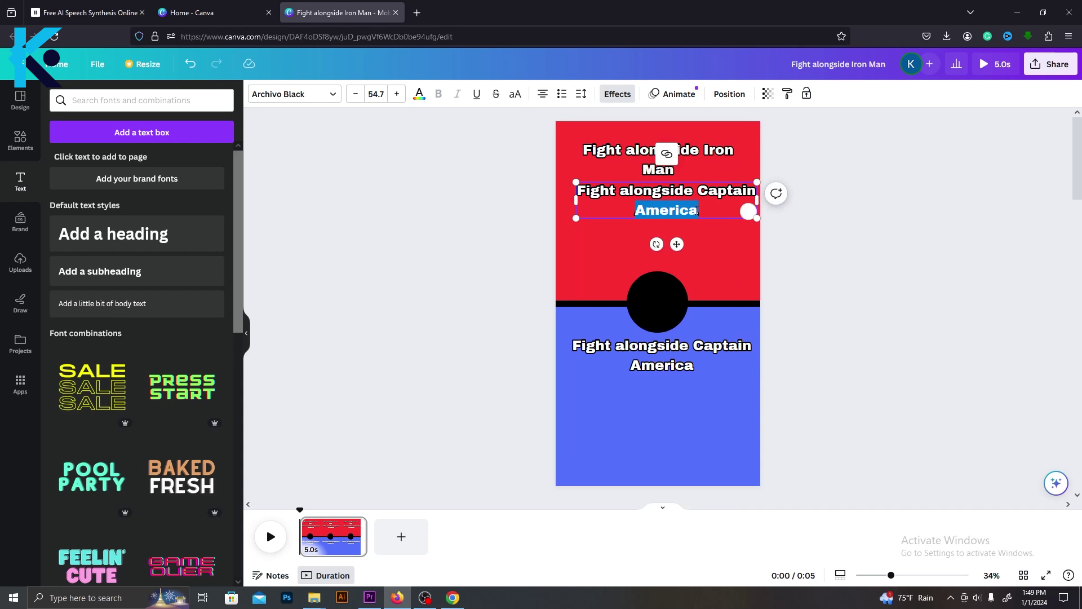
pyautogui.hotkey('ctrl', 'a')
pyautogui.write('62%')
pyautogui.moveTo(576, 182); pyautogui.dragTo(508, 126)
# Step: Copy the 62% text beneath the Captain America heading and change the copy to "38%"
pyautogui.moveTo(641, 227); pyautogui.dragTo(671, 423)
pyautogui.click(695, 209)
pyautogui.click(658, 194)
pyautogui.doubleClick(645, 384)
pyautogui.write('38')
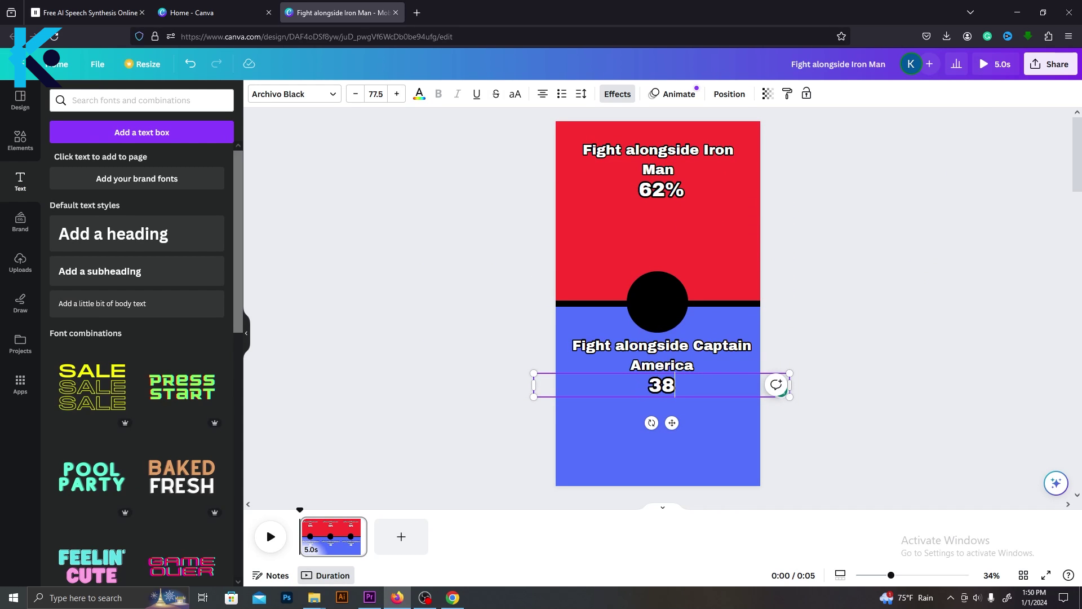
pyautogui.write('%')
pyautogui.click(898, 364)
# Step: Colour the 62% text light green and the 38% text red
pyautogui.click(663, 194)
pyautogui.click(419, 93)
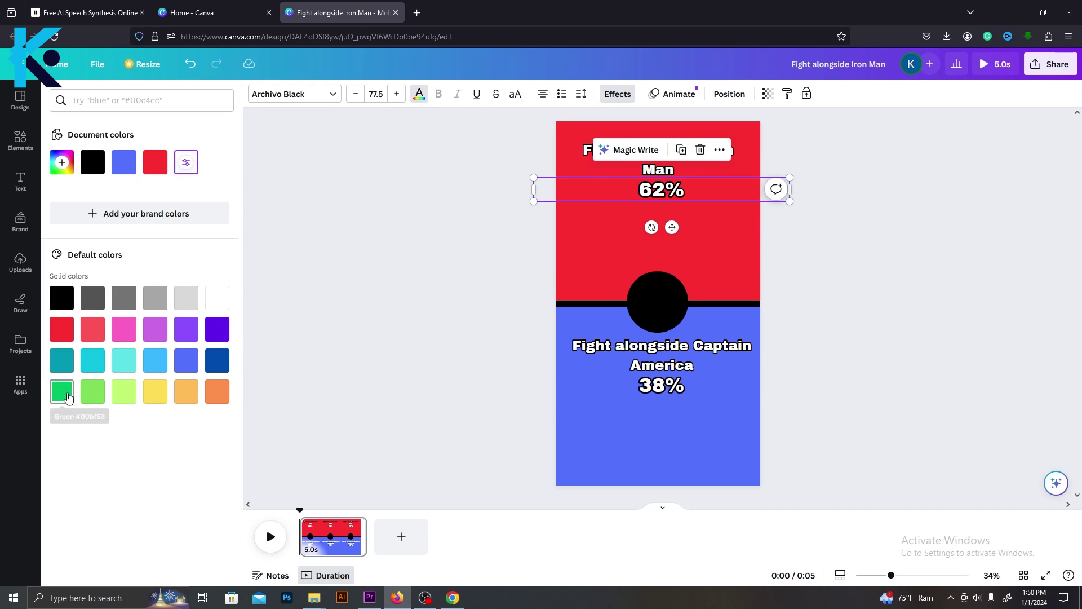
pyautogui.click(93, 391)
pyautogui.click(663, 386)
pyautogui.click(68, 329)
pyautogui.click(740, 249)
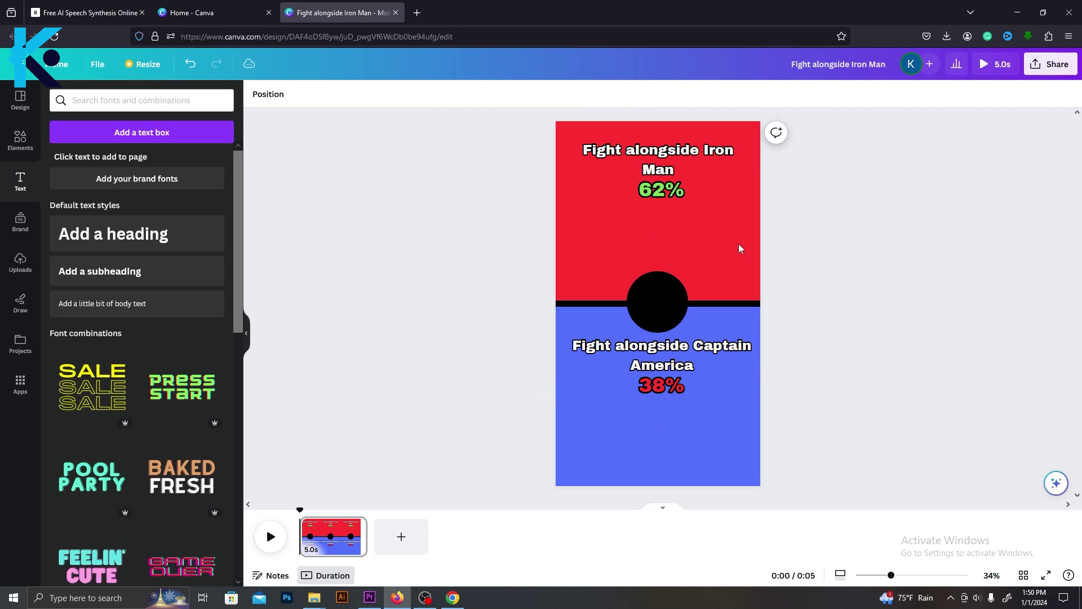
# Step: Move the 62% text up so it overlaps the Iron Man heading
pyautogui.click(662, 191)
pyautogui.moveTo(662, 192); pyautogui.dragTo(661, 160)
pyautogui.click(711, 381)
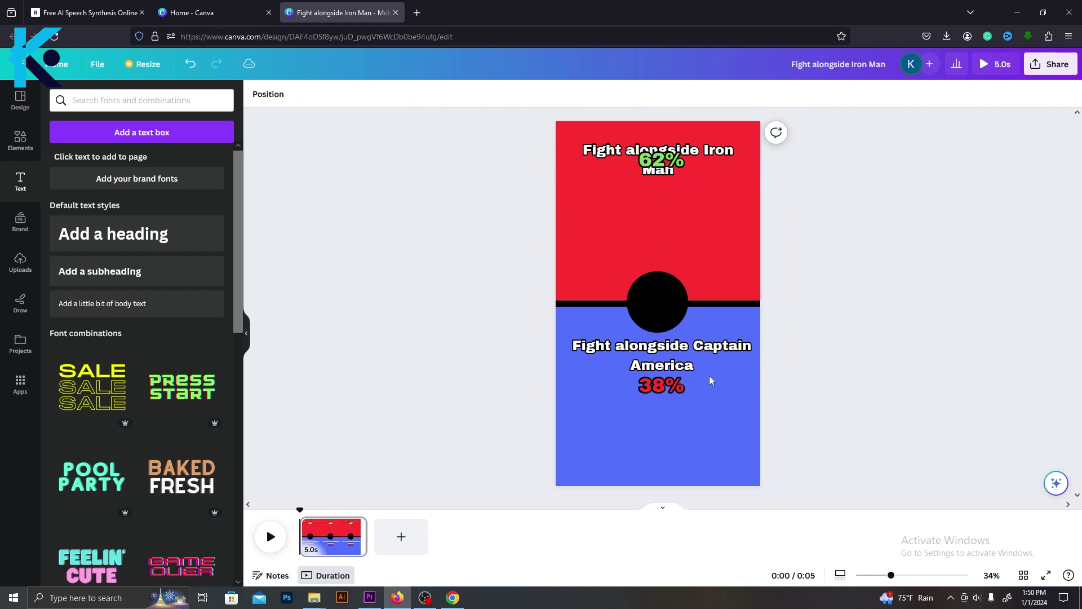
# Step: Move the 38% text up over the Captain America heading and add a square frame to the red half
pyautogui.moveTo(675, 389); pyautogui.dragTo(674, 355)
pyautogui.click(20, 141)
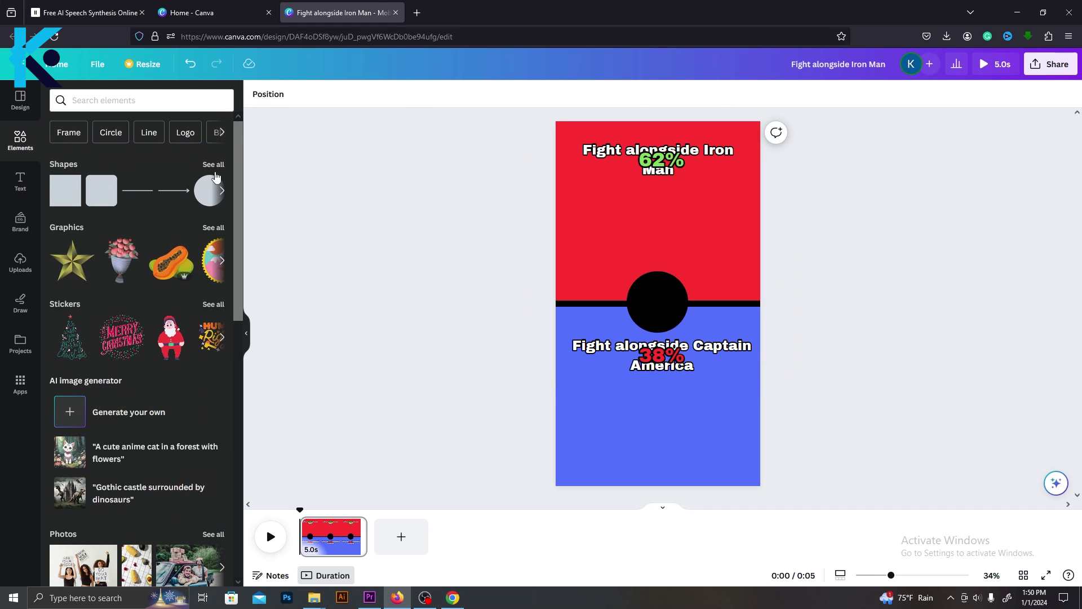
pyautogui.scroll(-8, 244, 320)
pyautogui.scroll(-2, 243, 451)
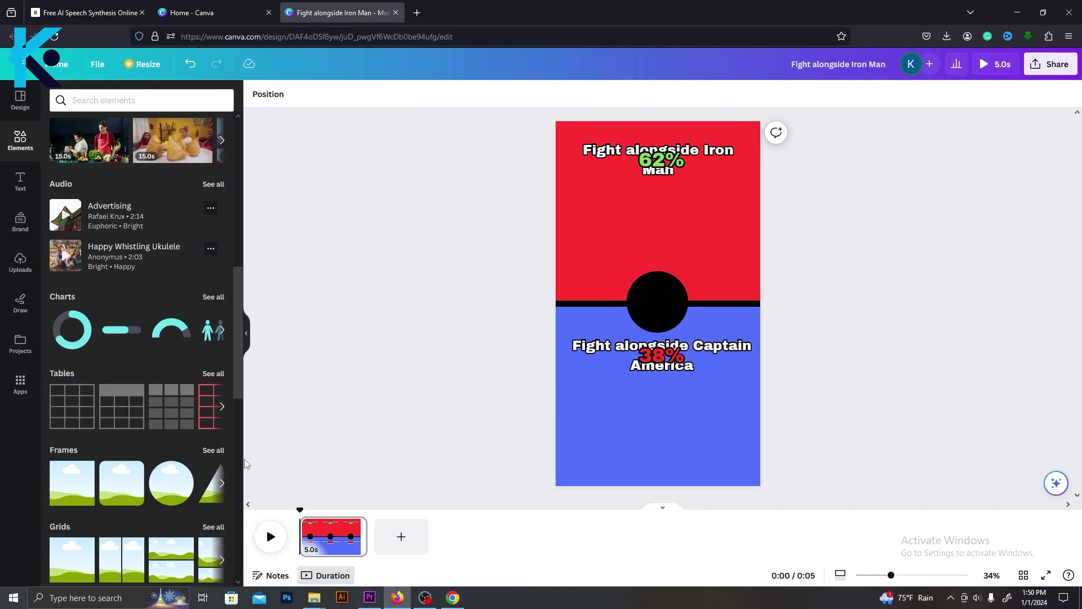
pyautogui.moveTo(66, 433); pyautogui.dragTo(610, 202)
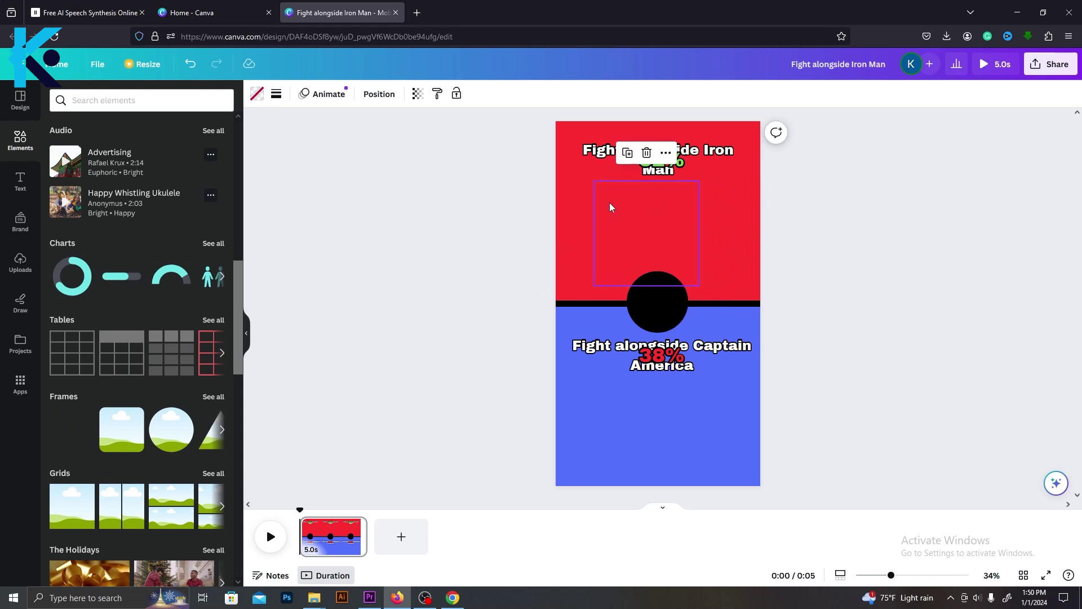
# Step: Shrink the black centre circle and stretch the frame into a wide rectangle beneath the Iron Man heading
pyautogui.click(656, 299)
pyautogui.moveTo(656, 299); pyautogui.dragTo(668, 312)
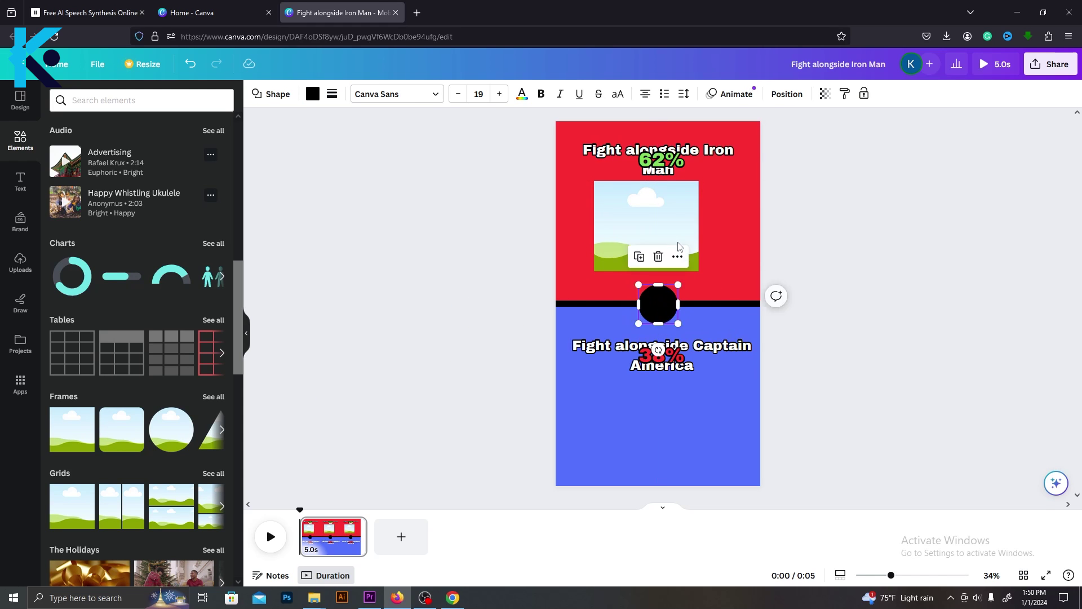
pyautogui.click(681, 237)
pyautogui.moveTo(699, 226); pyautogui.dragTo(744, 229)
pyautogui.moveTo(594, 227); pyautogui.dragTo(579, 230)
pyautogui.moveTo(661, 271); pyautogui.dragTo(663, 277)
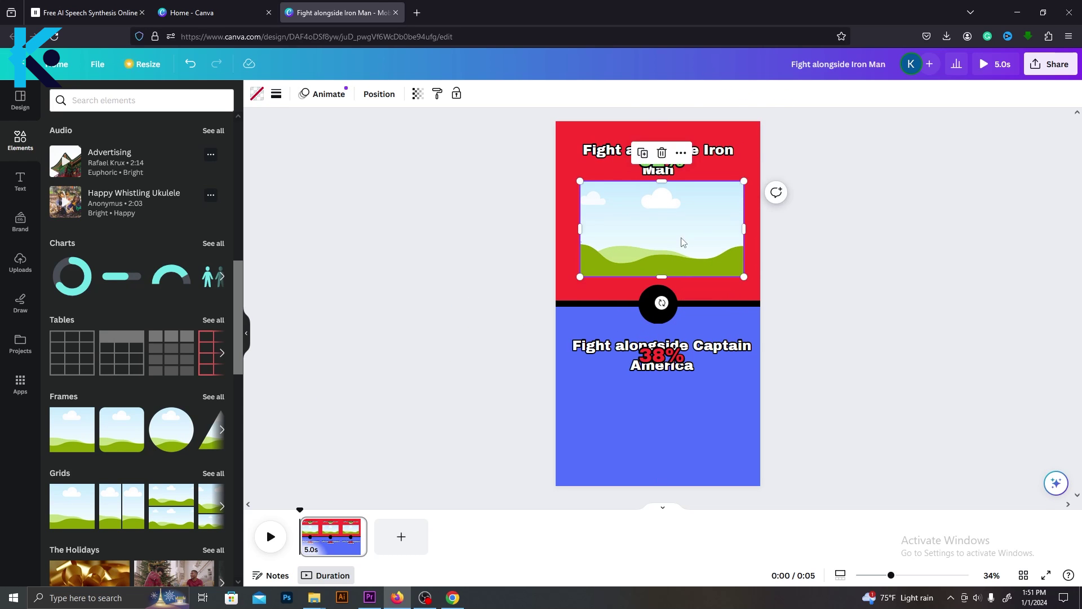
# Step: Copy the wide frame into the blue half beneath the Captain America heading
pyautogui.click(867, 241)
pyautogui.keyDown('alt'); pyautogui.moveTo(681, 230); pyautogui.dragTo(678, 423); pyautogui.keyUp('alt')
pyautogui.click(874, 316)
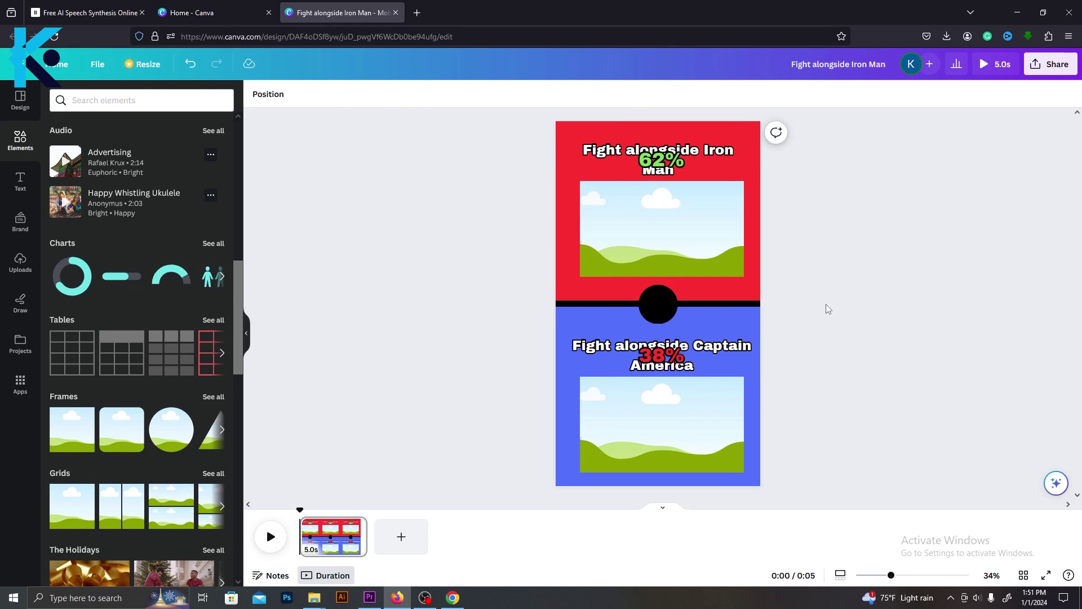
# Step: Copy the 62% text onto the black centre circle and change the copy to "or"
pyautogui.click(698, 163)
pyautogui.keyDown('alt'); pyautogui.moveTo(676, 160); pyautogui.dragTo(639, 308); pyautogui.keyUp('alt')
pyautogui.doubleClick(681, 304)
pyautogui.write('or')
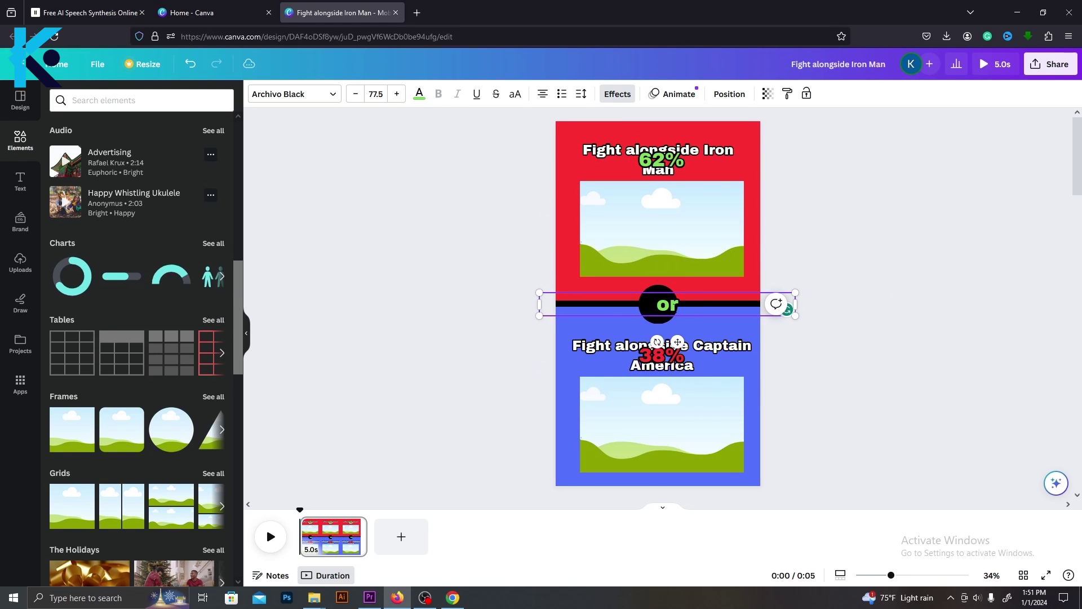
pyautogui.click(852, 328)
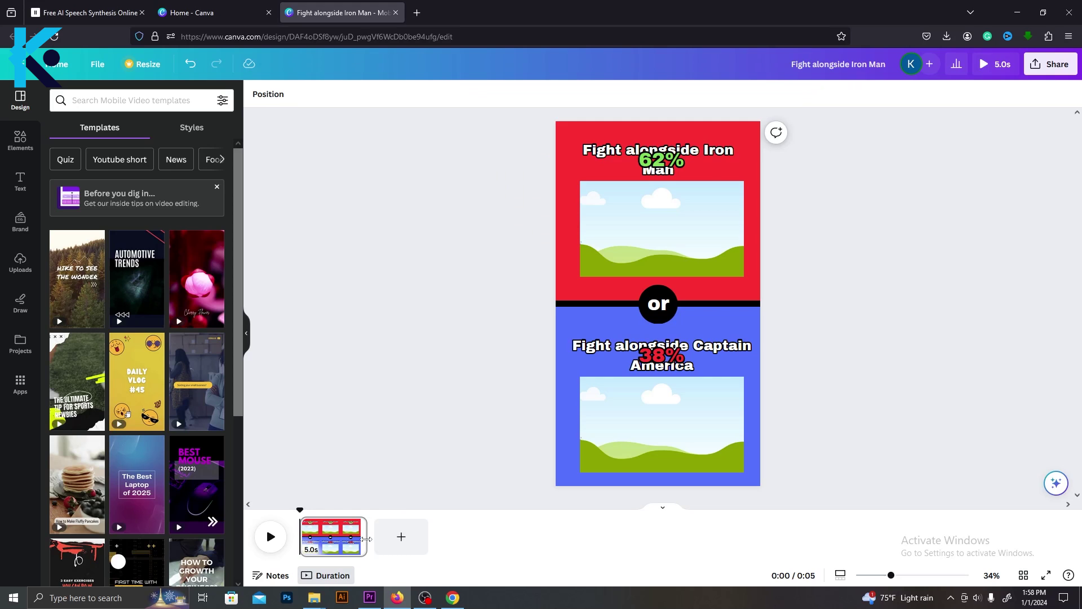
# Step: Extend the page duration to 7.0 seconds and search the elements for "clock"
pyautogui.moveTo(366, 539); pyautogui.dragTo(395, 535)
pyautogui.click(20, 138)
pyautogui.click(93, 99)
pyautogui.write('clock')
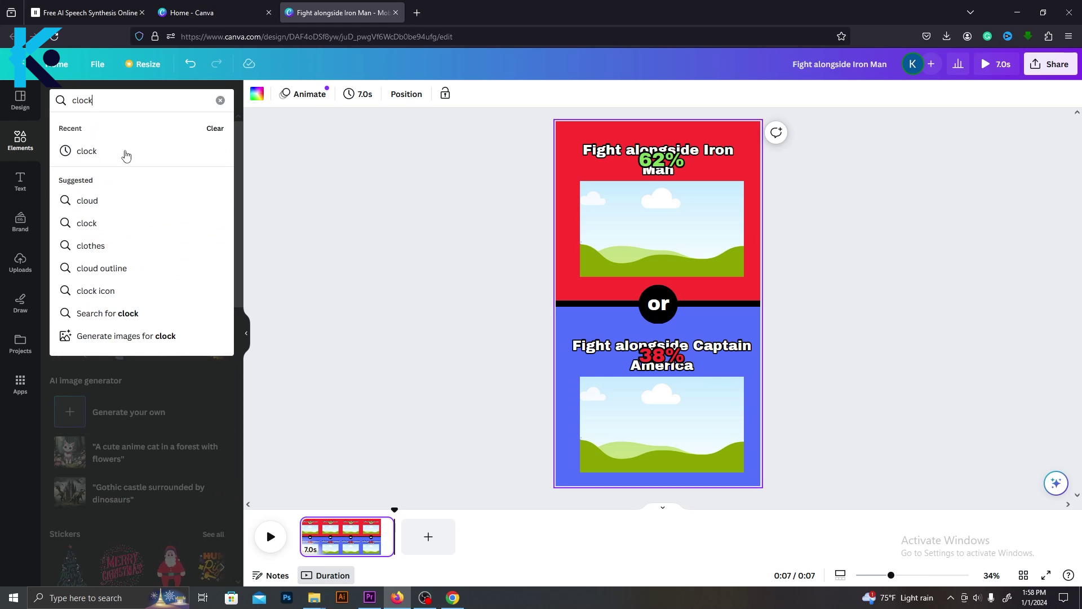
pyautogui.click(124, 151)
# Step: Place the animated white clock graphic on the black centre circle and scale it to fit inside
pyautogui.click(222, 225)
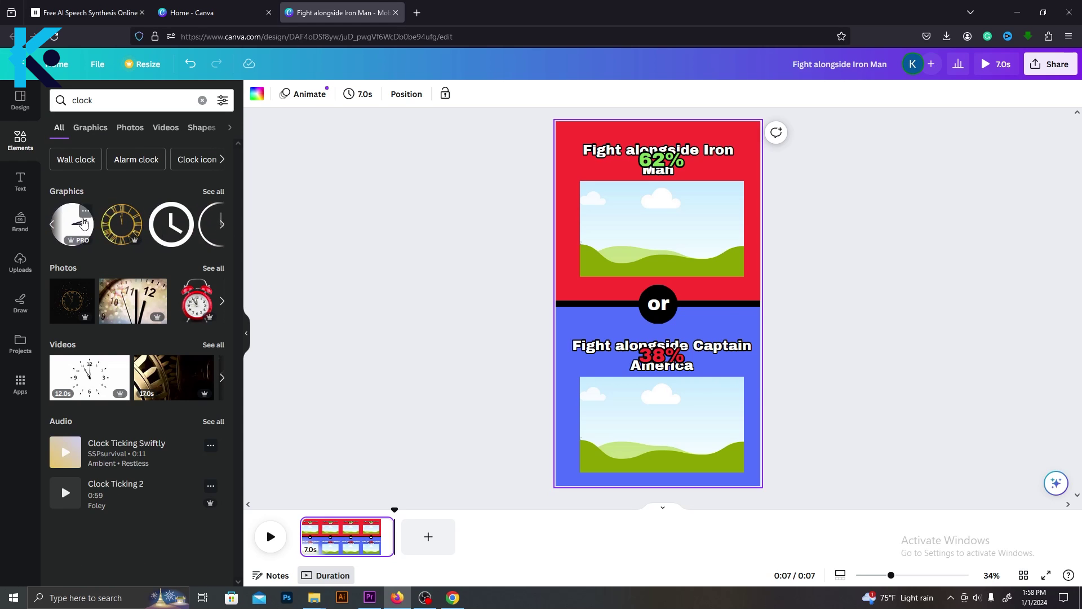
pyautogui.moveTo(73, 225); pyautogui.dragTo(686, 348)
pyautogui.moveTo(765, 429); pyautogui.dragTo(670, 350)
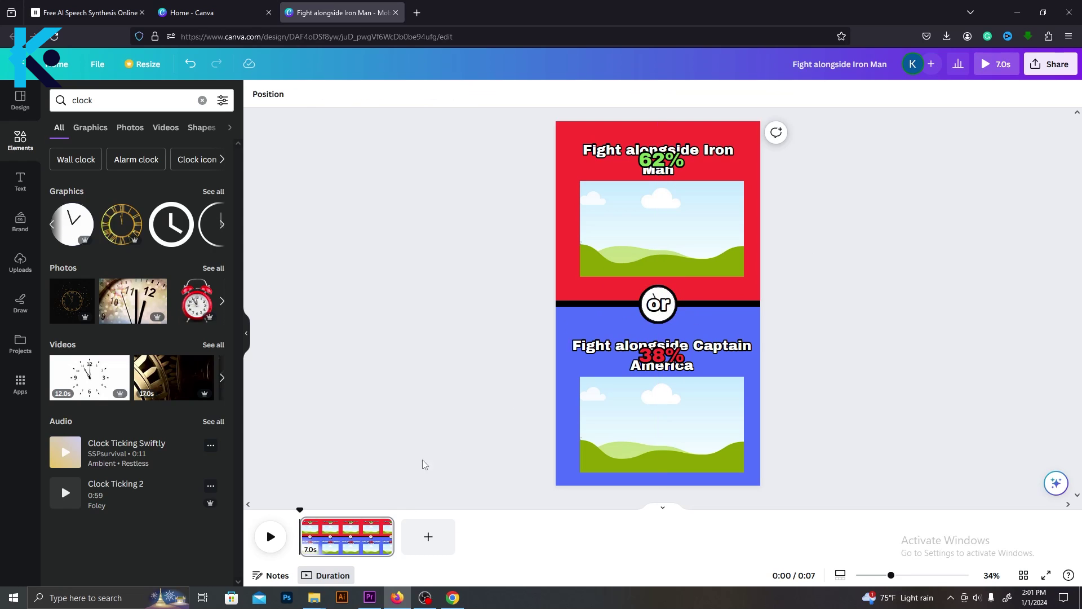
# Step: Show the element timing and trim the 62% text to end at the 6-second mark
pyautogui.click(727, 151)
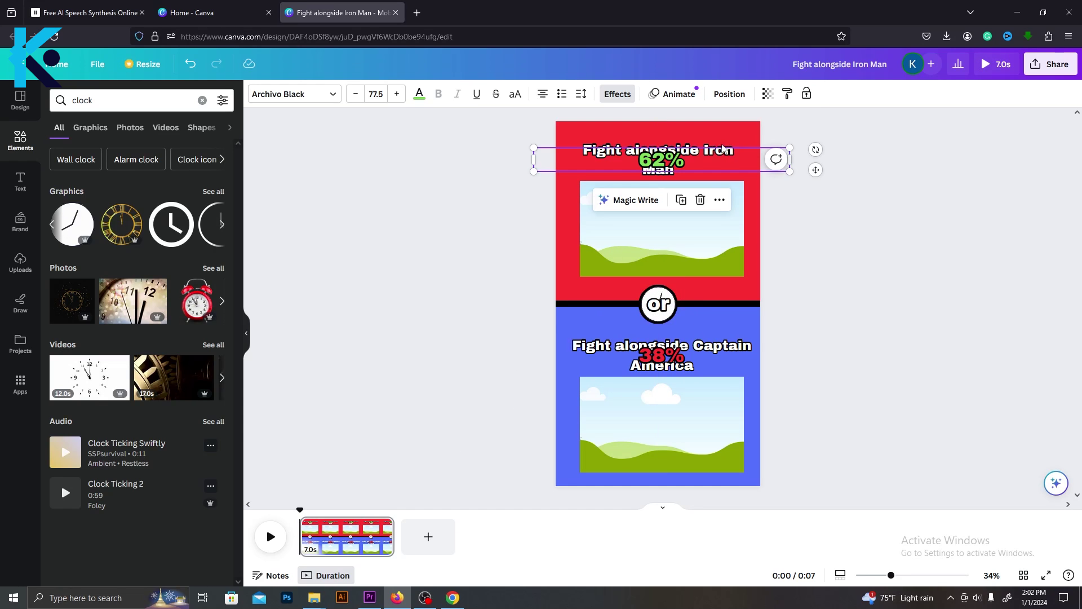
pyautogui.click(595, 143)
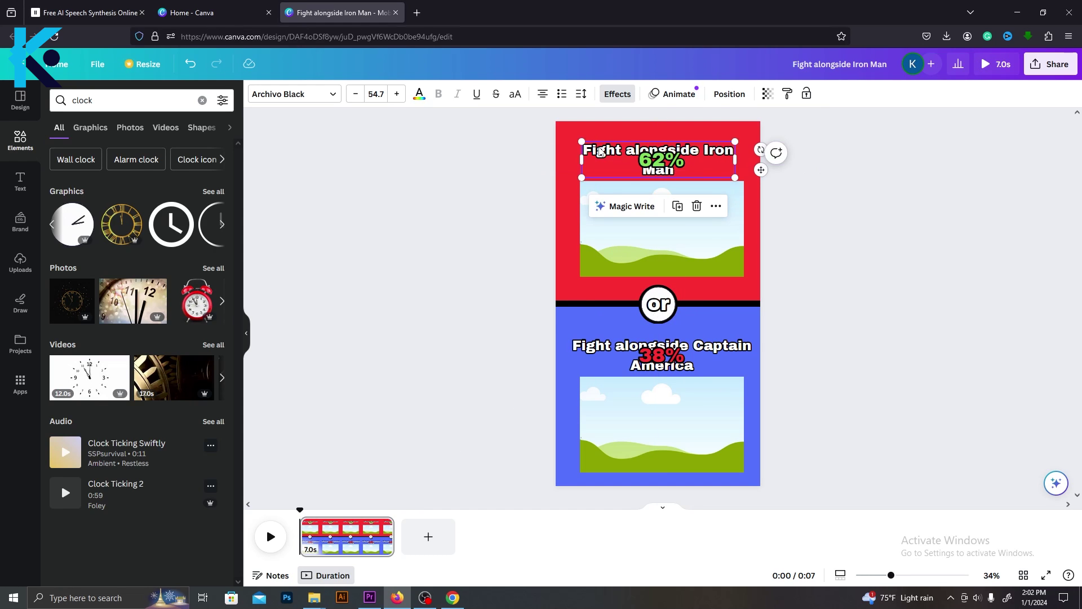
pyautogui.rightClick(601, 151)
pyautogui.click(647, 338)
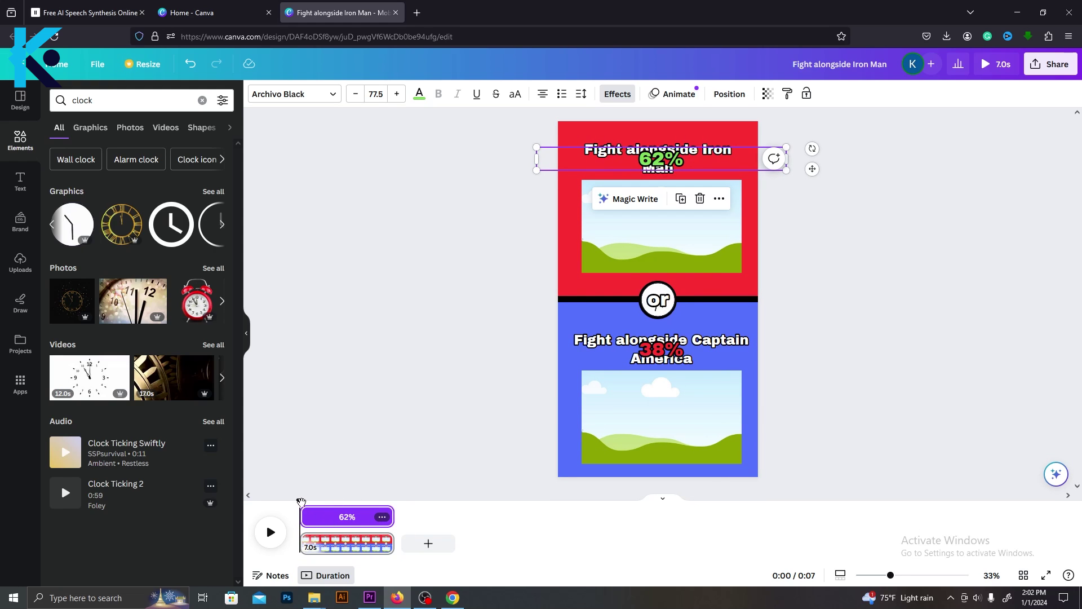
pyautogui.moveTo(305, 505); pyautogui.dragTo(381, 513)
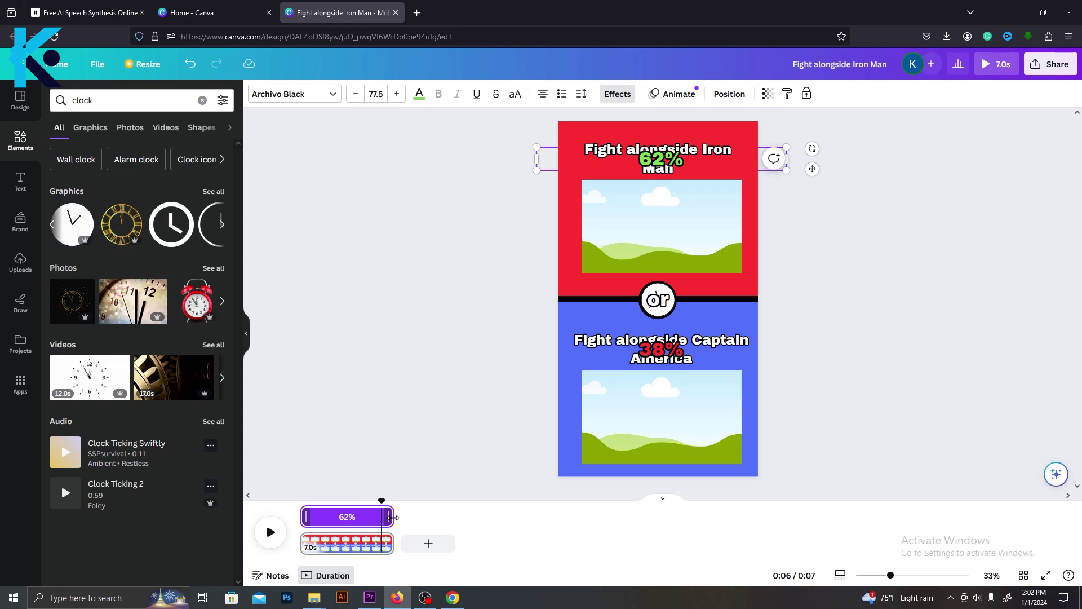
# Step: Delay the Captain America heading and the frame in the blue half to start about 1 second in
pyautogui.click(741, 341)
pyautogui.click(742, 341)
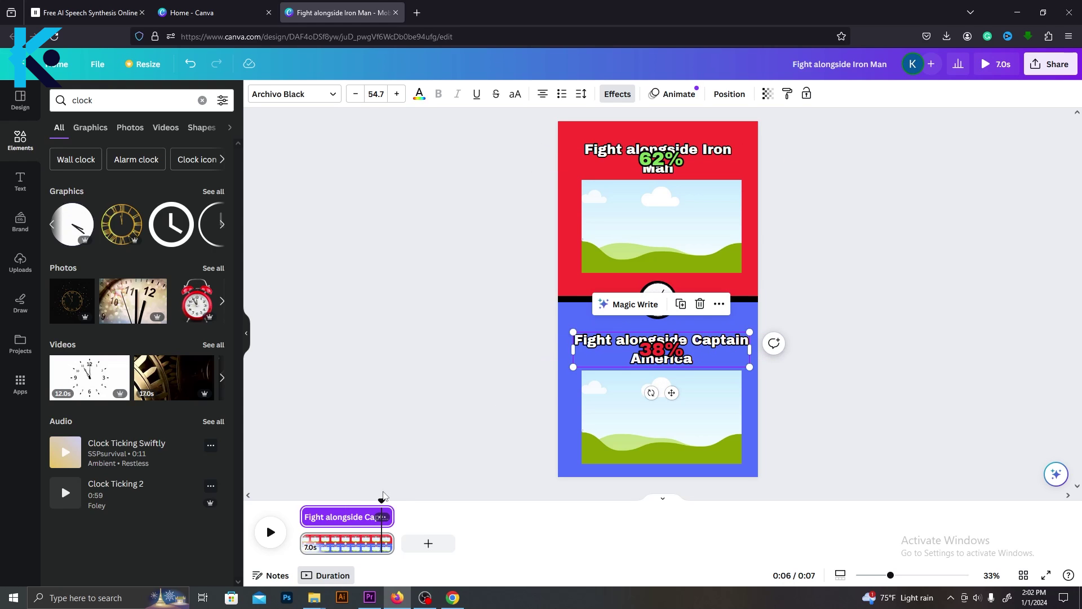
pyautogui.moveTo(383, 499); pyautogui.dragTo(319, 517)
pyautogui.click(723, 247)
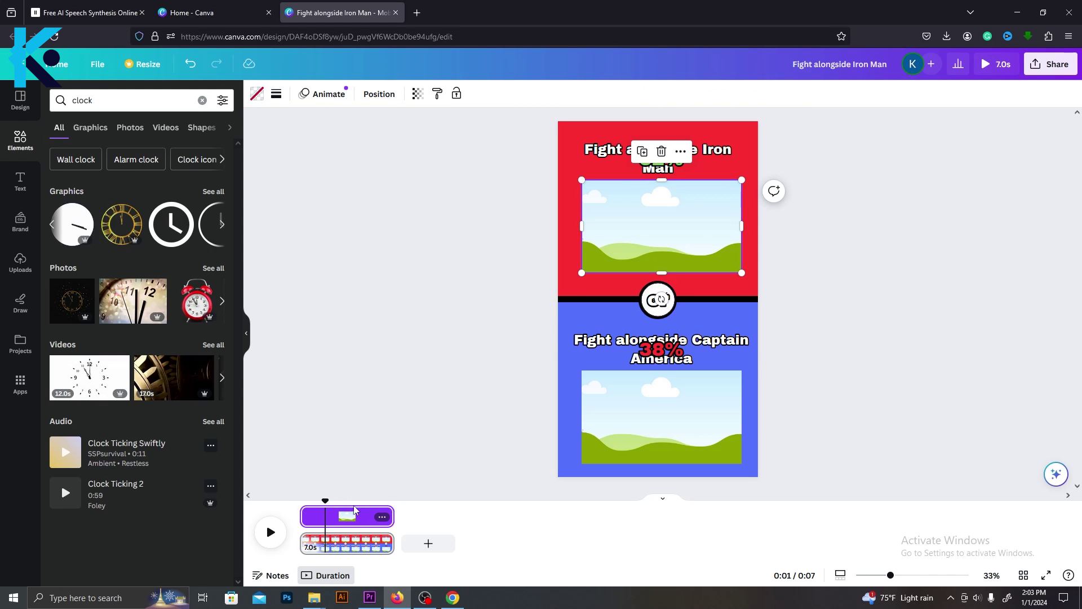
pyautogui.click(652, 432)
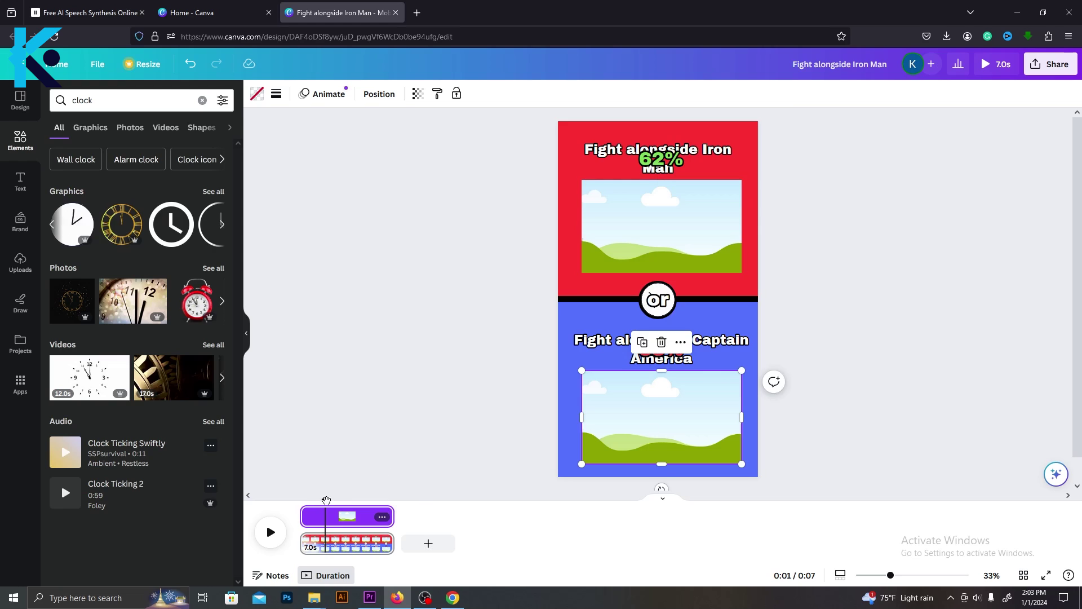
pyautogui.moveTo(326, 500)
pyautogui.mouseDown()
pyautogui.moveTo(308, 517)
pyautogui.moveTo(320, 517)
pyautogui.mouseUp()
# Step: Trim the "or" text to end at the 3-second mark and select the clock graphic
pyautogui.click(669, 293)
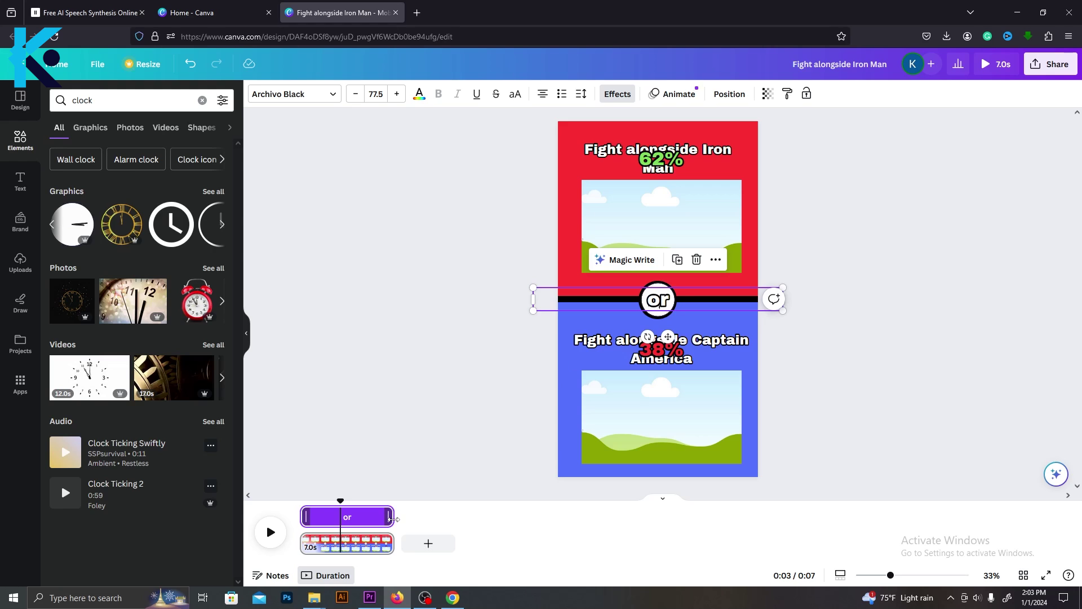
pyautogui.moveTo(391, 516); pyautogui.dragTo(341, 502)
pyautogui.click(658, 314)
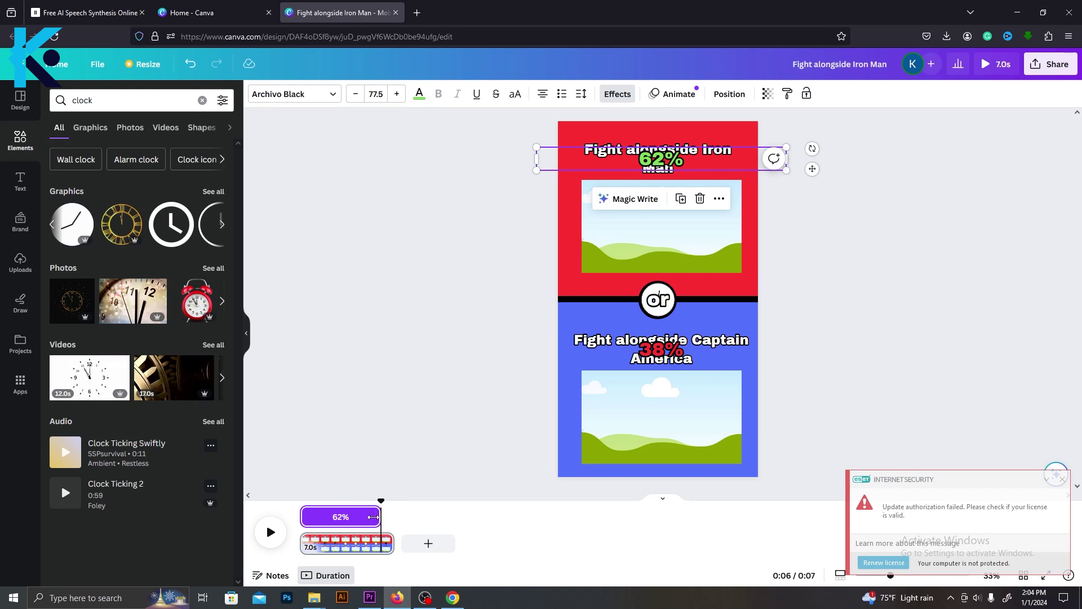
# Step: Set the 62% and 38% texts to start at the 6-second mark
pyautogui.moveTo(304, 517); pyautogui.dragTo(383, 518)
pyautogui.click(660, 350)
pyautogui.moveTo(303, 516); pyautogui.dragTo(382, 526)
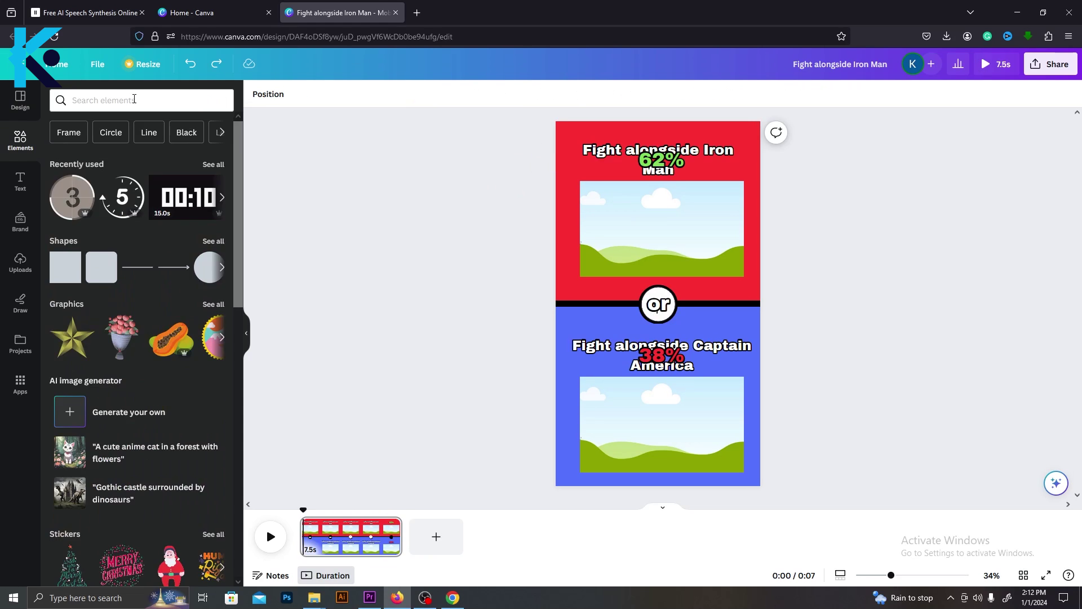
# Step: Search the audio for "baseball swish" and place Baseball Bat Swing 3 at the start of the timeline
pyautogui.click(135, 99)
pyautogui.write('baseball swish')
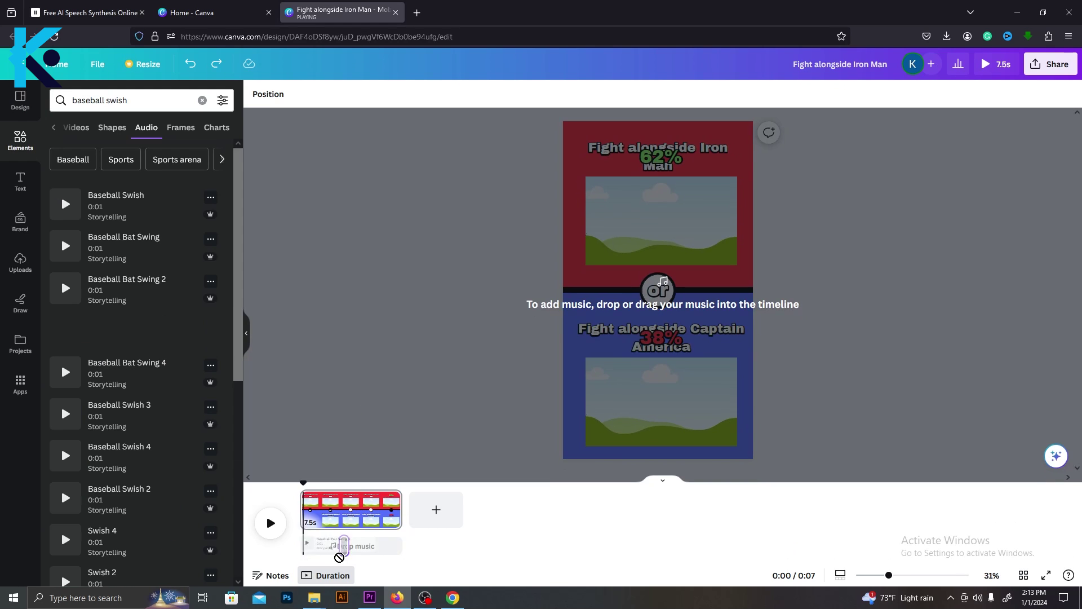
pyautogui.moveTo(334, 553)
pyautogui.mouseDown()
pyautogui.moveTo(351, 551)
pyautogui.moveTo(316, 544)
pyautogui.mouseUp()
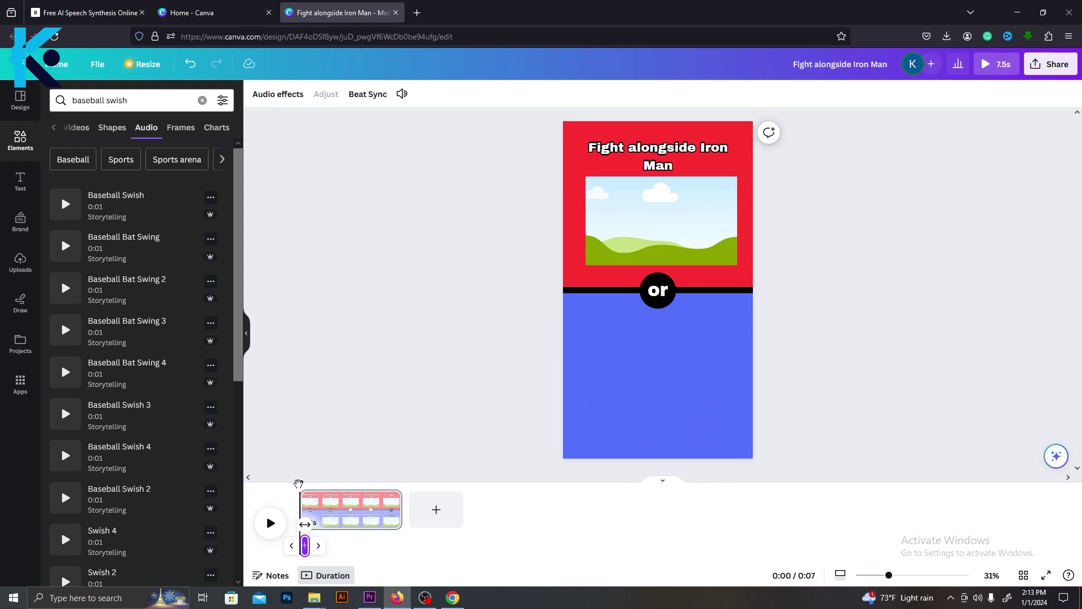
# Step: Preview the timing and add the Baseball Swish 3 sound at about 1 second on the timeline
pyautogui.press('space')
pyautogui.press('space')
pyautogui.moveTo(328, 484); pyautogui.dragTo(319, 485)
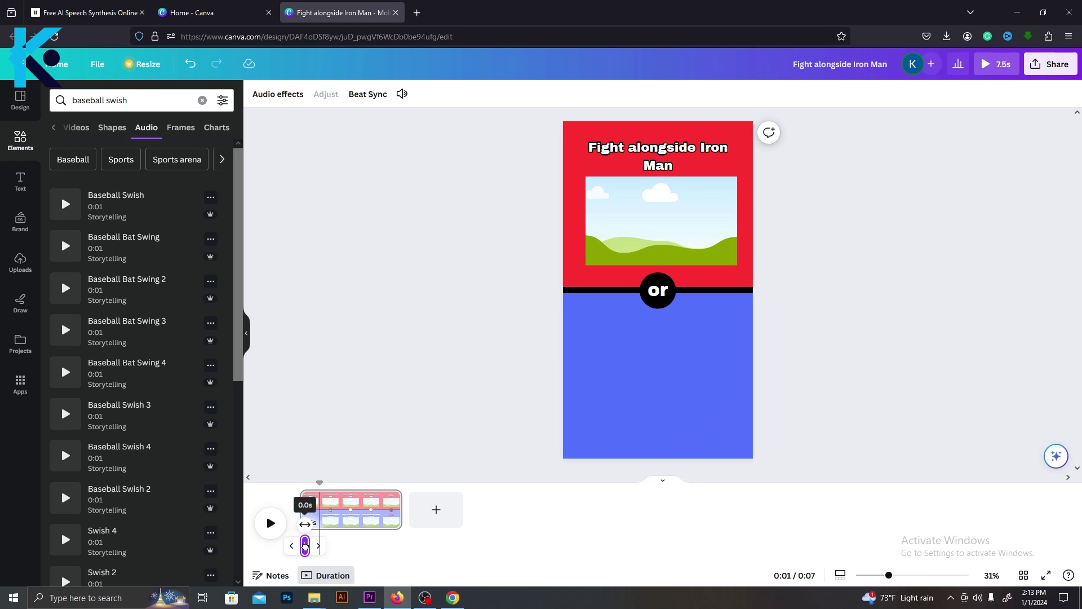
pyautogui.moveTo(123, 411); pyautogui.dragTo(356, 545)
pyautogui.moveTo(322, 476)
pyautogui.mouseDown()
pyautogui.moveTo(300, 483)
pyautogui.moveTo(330, 485)
pyautogui.mouseUp()
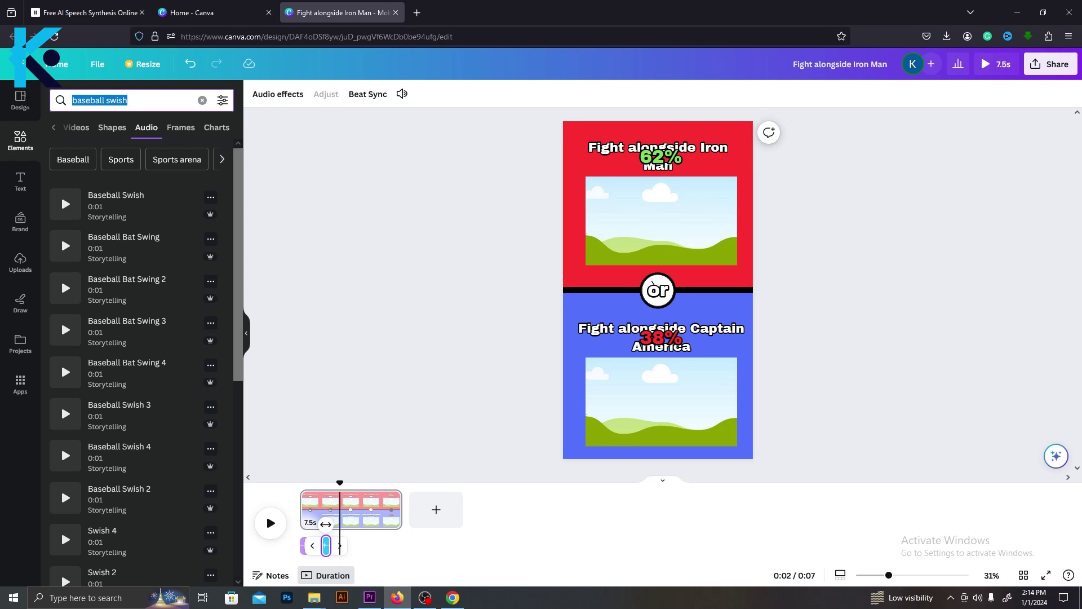
# Step: Search the audio for "clock ticking", preview Clock Tick Tock 1 and add it to the timeline after the swish sounds
pyautogui.write('clock')
pyautogui.click(169, 203)
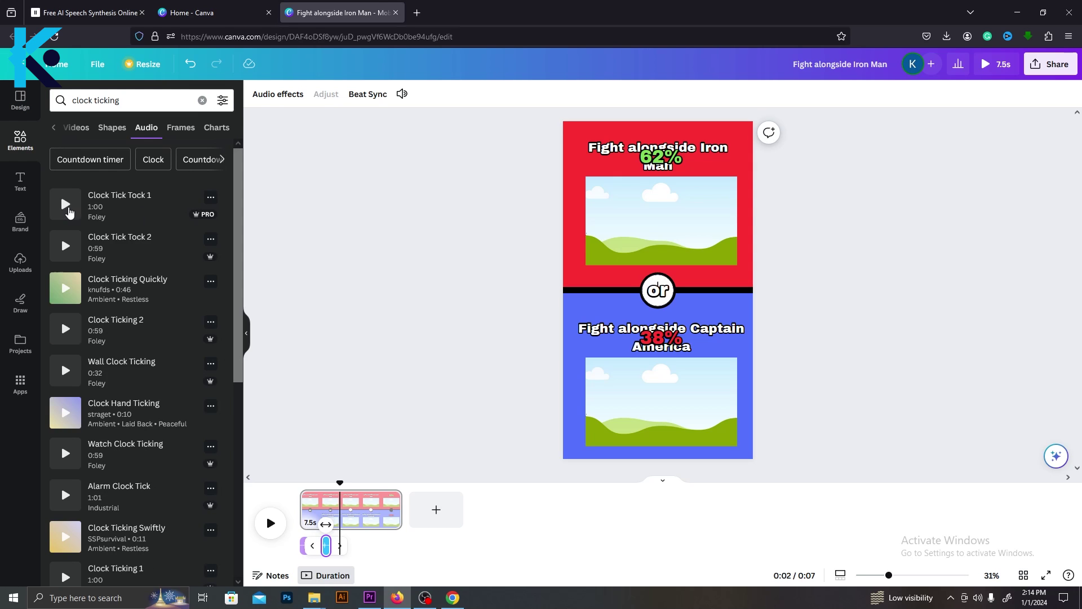
pyautogui.click(67, 205)
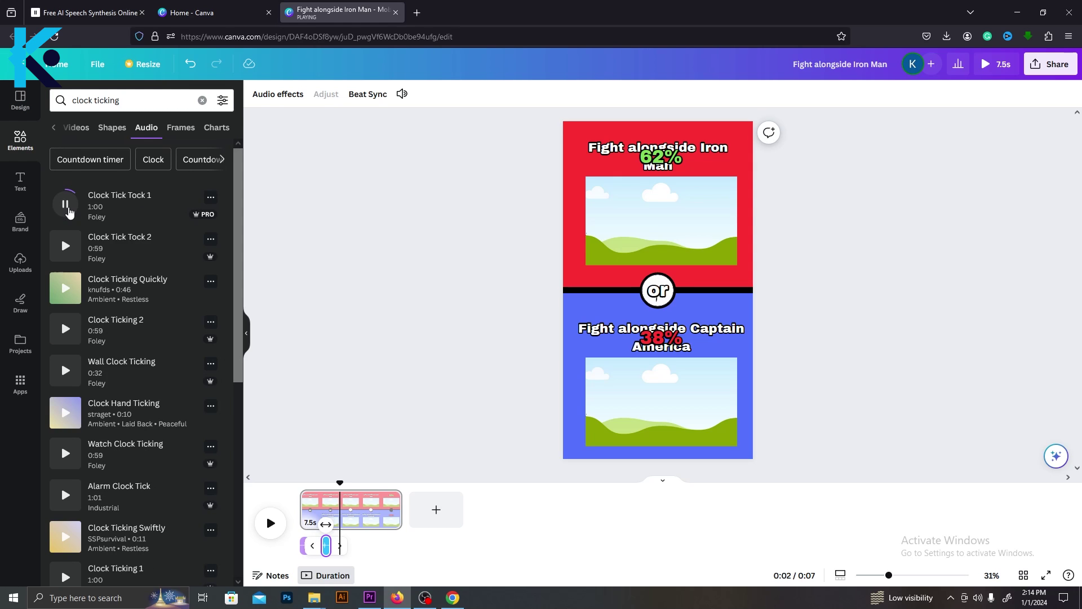
pyautogui.moveTo(68, 211); pyautogui.dragTo(381, 527)
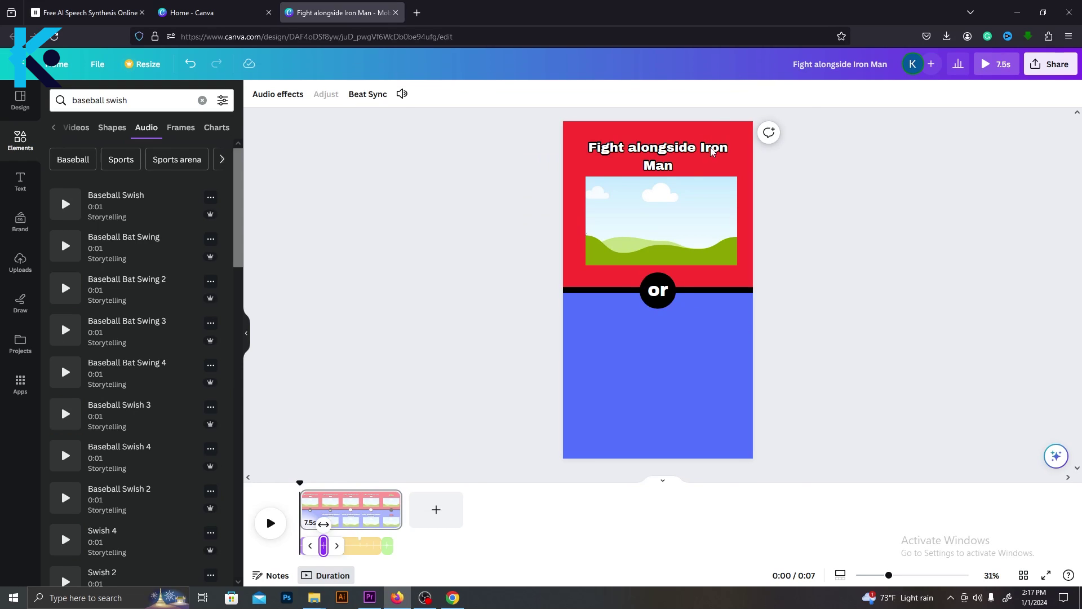
# Step: Apply the Tumble animation to both headings, both percentage texts and both picture frames together
pyautogui.click(711, 152)
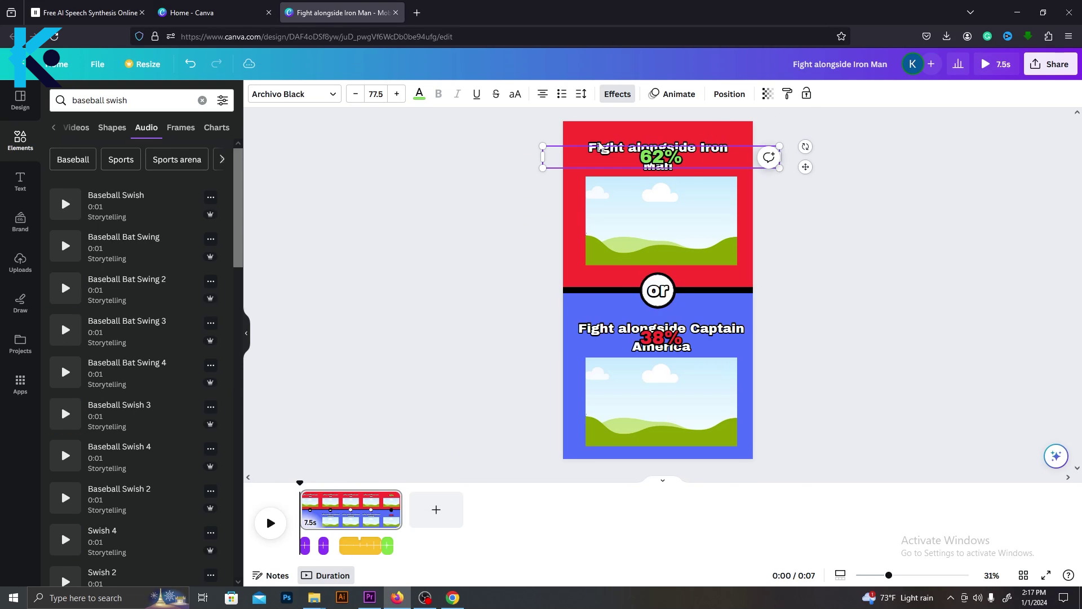
pyautogui.keyDown('shift'); pyautogui.click(599, 145); pyautogui.keyUp('shift')
pyautogui.keyDown('shift'); pyautogui.click(665, 193); pyautogui.keyUp('shift')
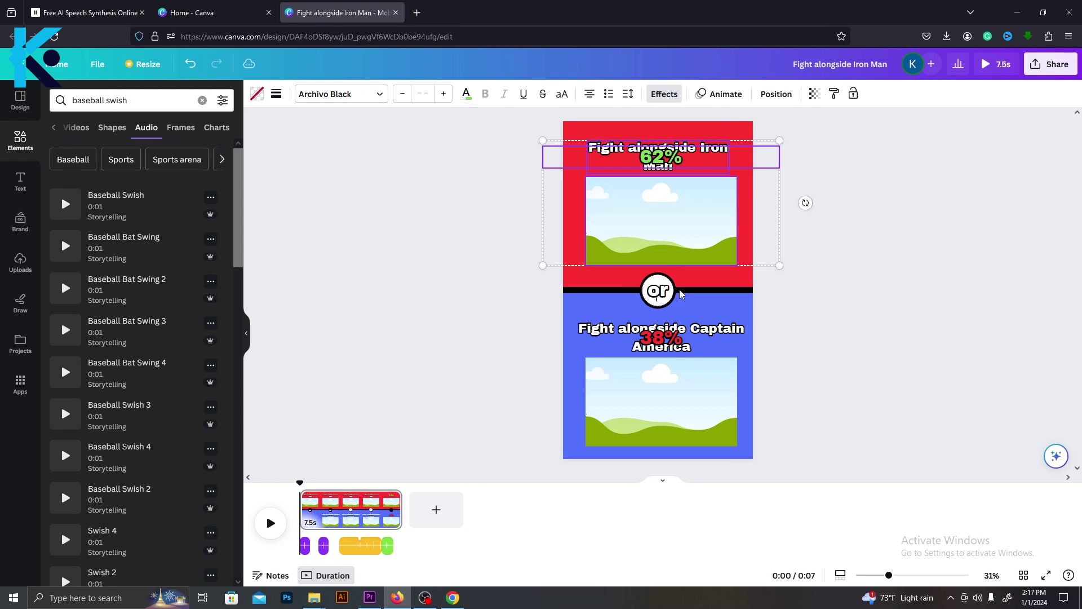
pyautogui.keyDown('shift'); pyautogui.click(595, 333); pyautogui.keyUp('shift')
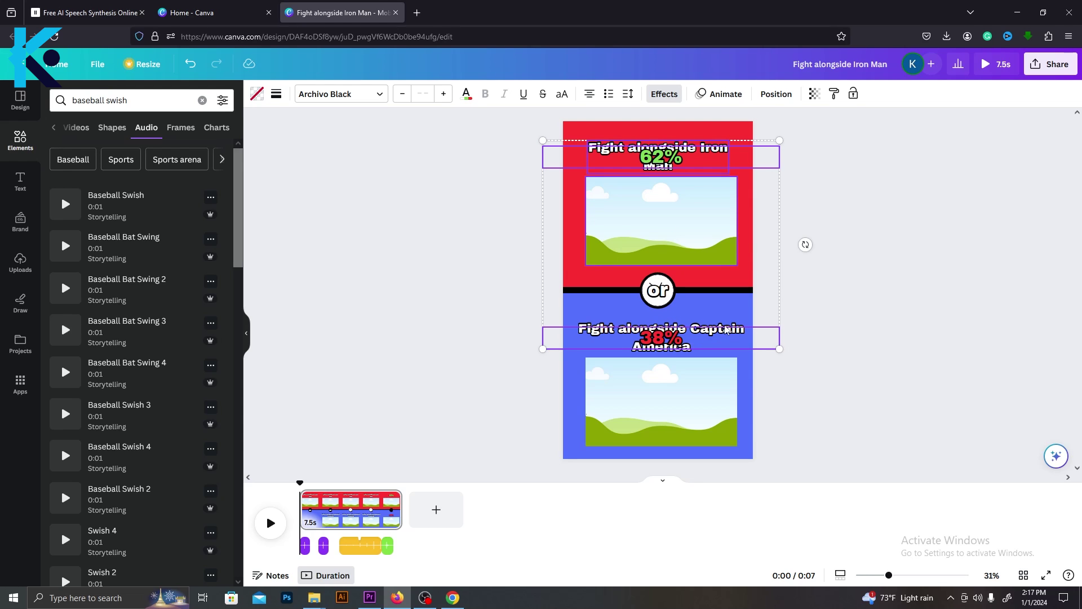
pyautogui.keyDown('shift'); pyautogui.click(623, 397); pyautogui.keyUp('shift')
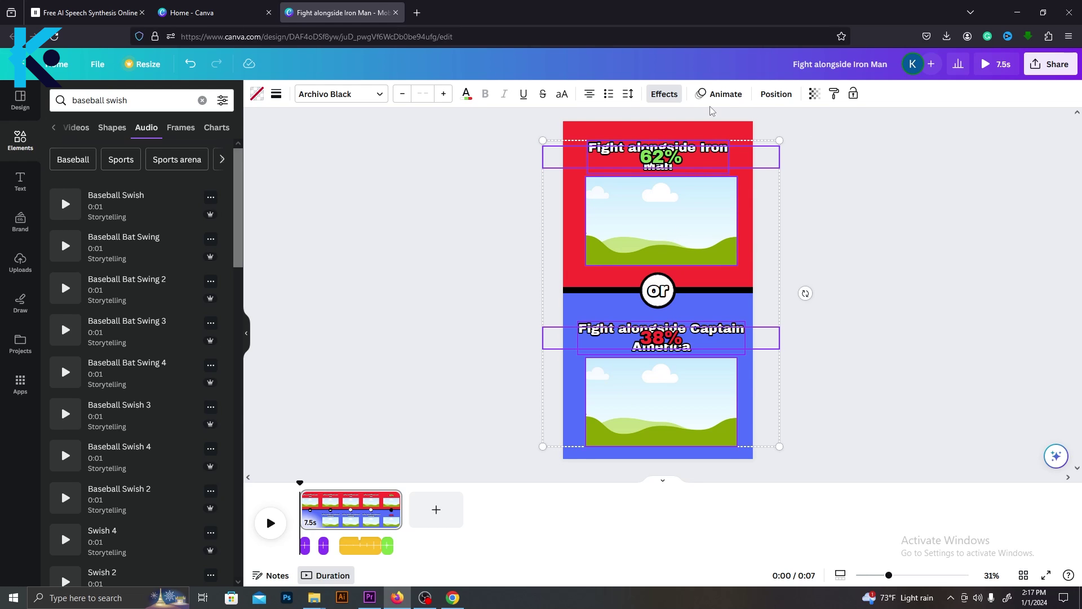
pyautogui.click(723, 96)
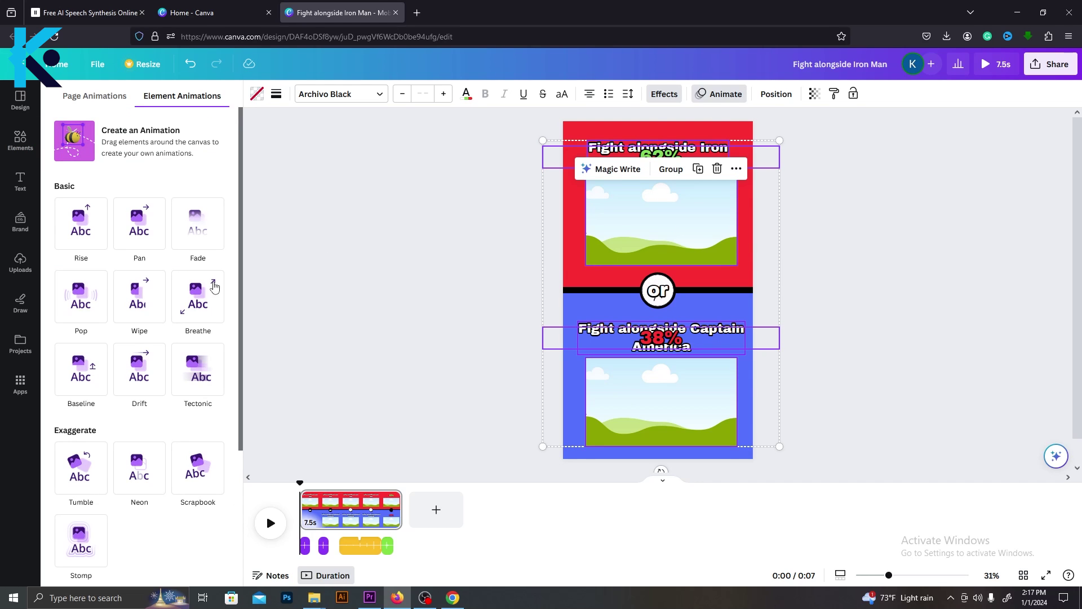
pyautogui.click(89, 470)
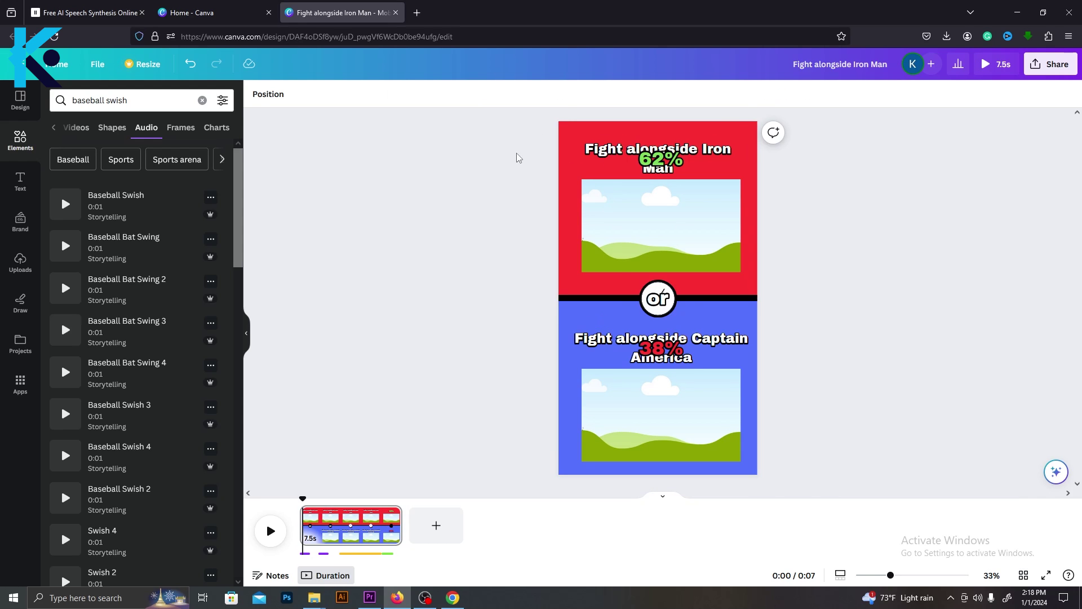
# Step: Delete all visual elements from the page, keeping the audio clips on the timeline
pyautogui.moveTo(520, 131); pyautogui.dragTo(776, 431)
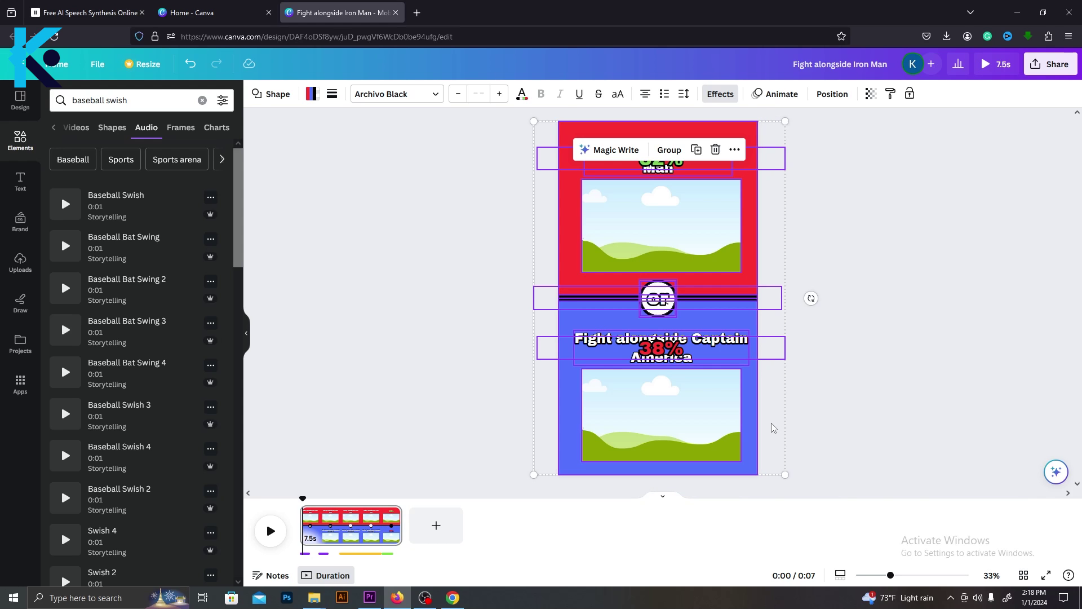
pyautogui.press('Delete')
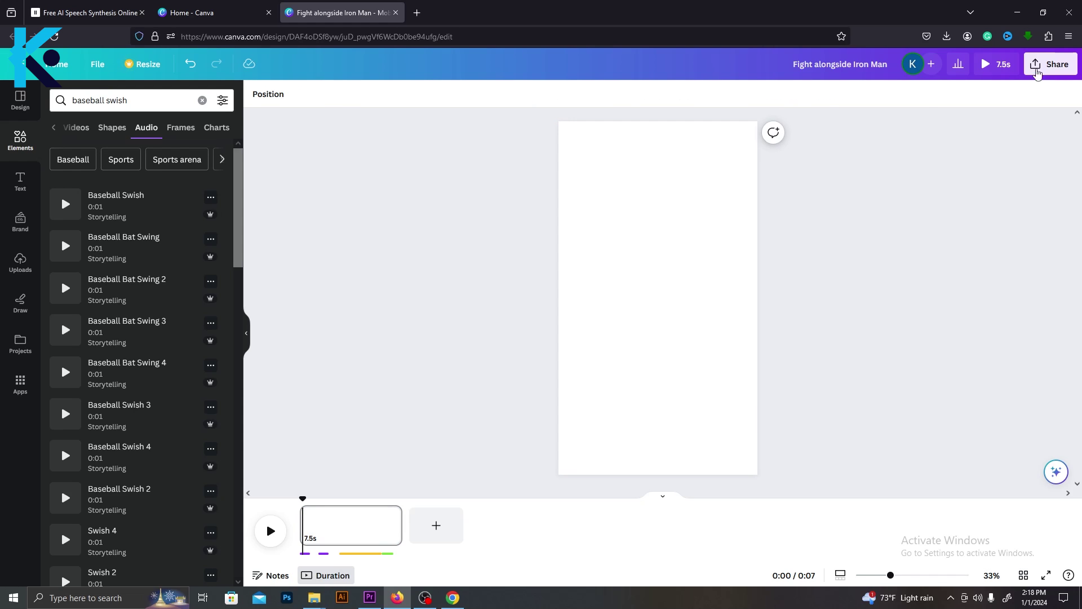
# Step: Open the sharing options for the audio-only page, and undo the deletion of the page's visual elements
pyautogui.click(1037, 73)
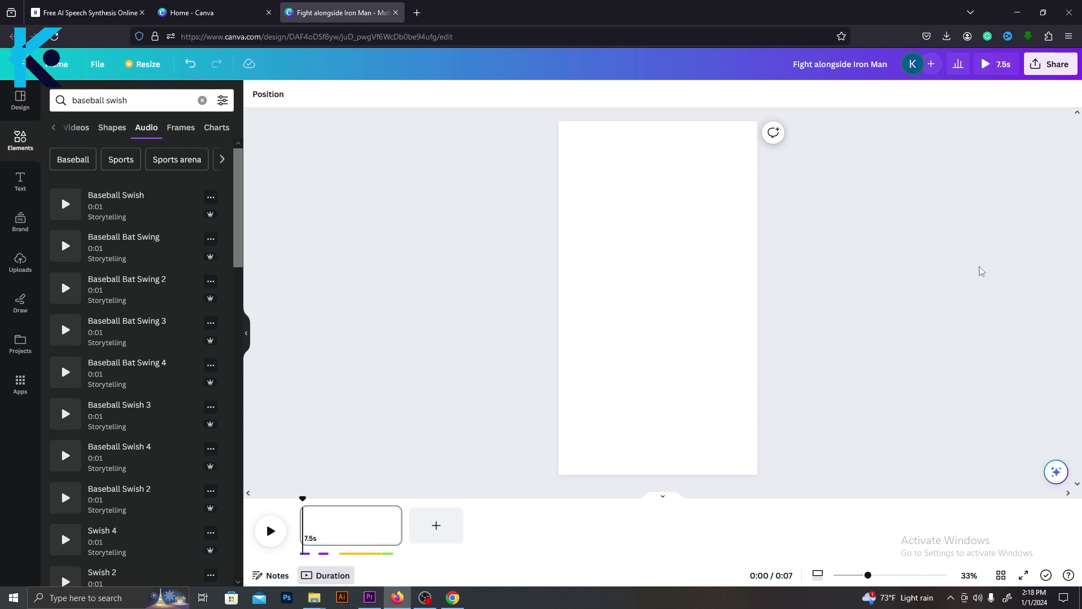
pyautogui.hotkey('ctrl', 'z')
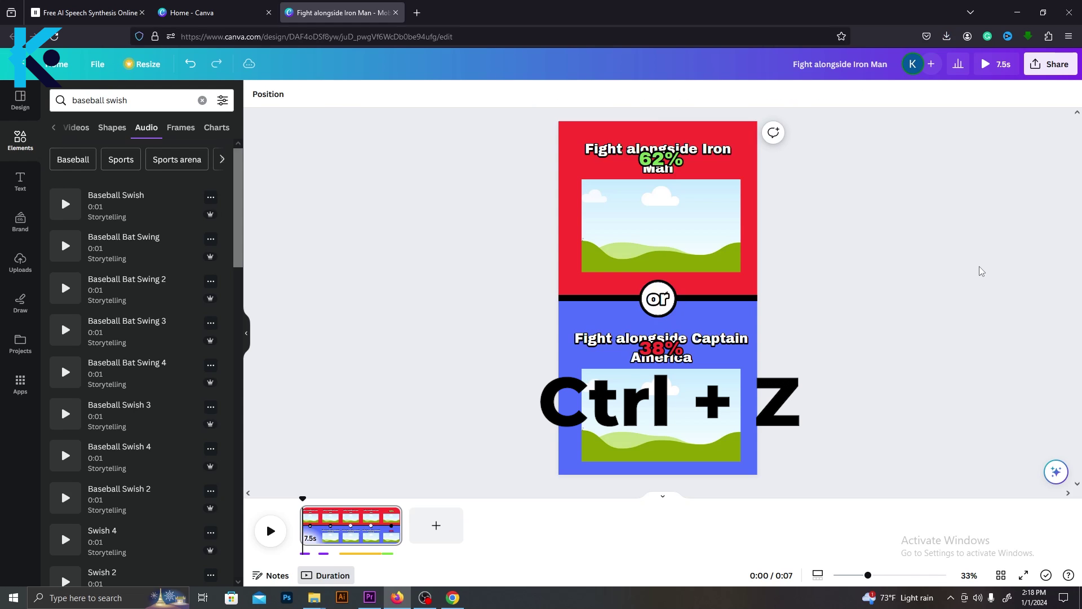
# Step: Upload the exported audio-only video to the design's media and place it full-size on the page
pyautogui.click(21, 262)
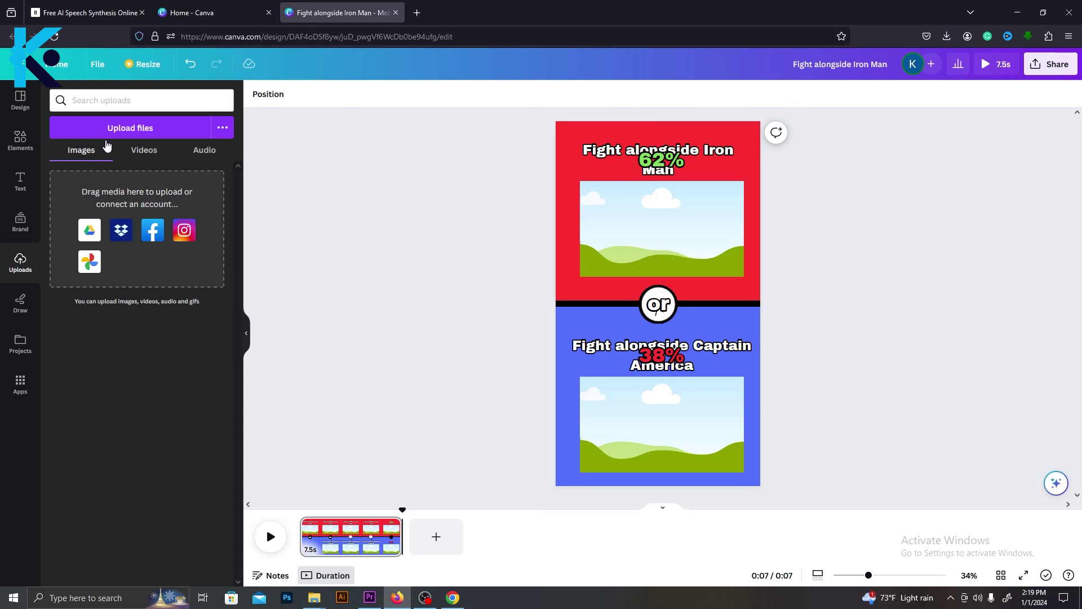
pyautogui.click(130, 127)
pyautogui.click(392, 319)
pyautogui.doubleClick(393, 319)
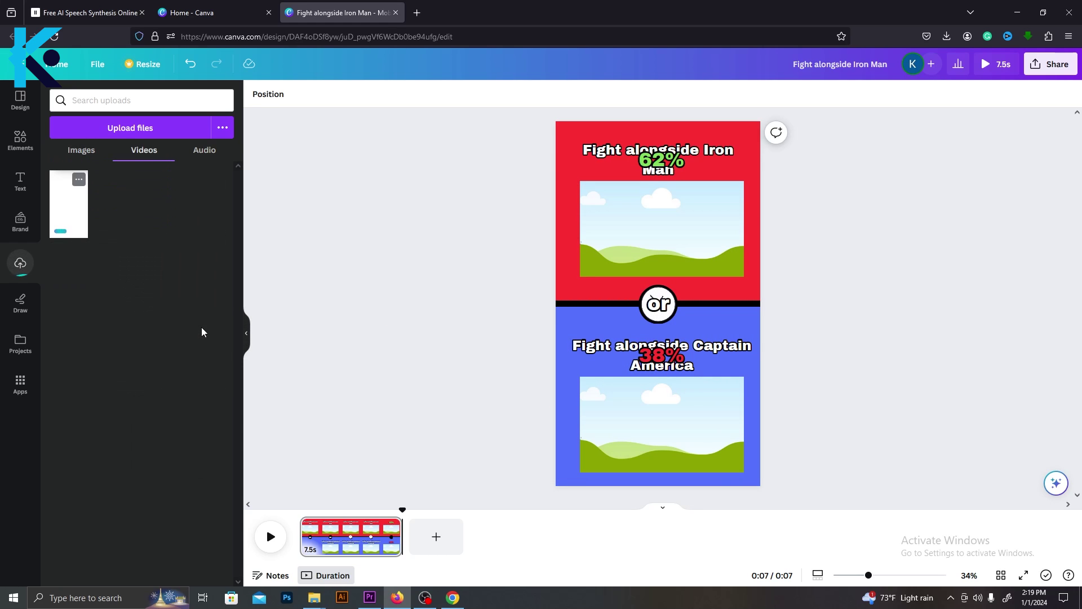
pyautogui.moveTo(73, 217); pyautogui.dragTo(569, 311)
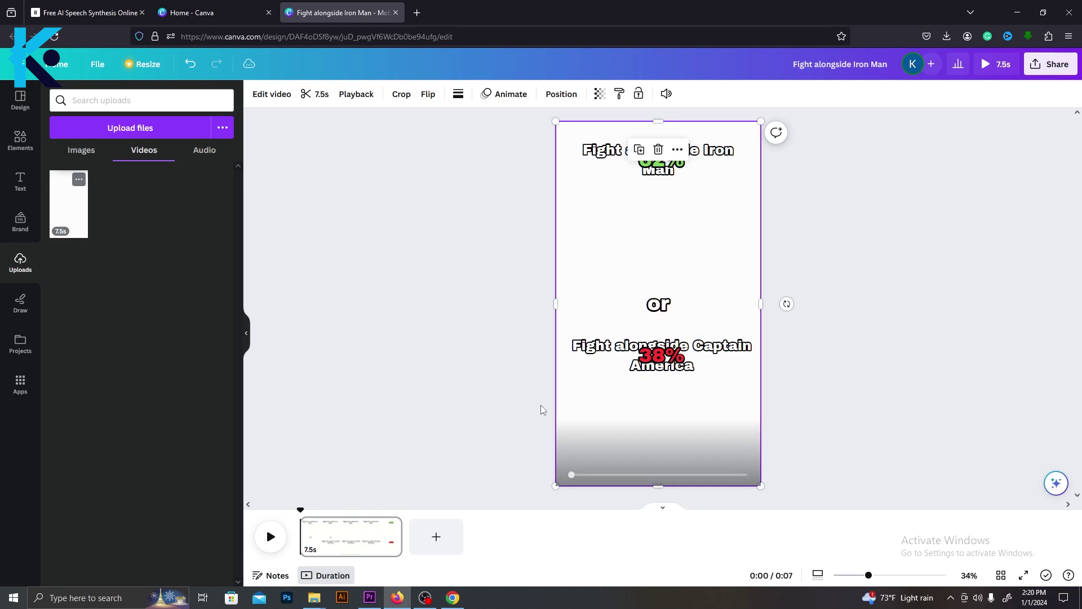
# Step: Send the placed video to the back layer behind the headings, percentages and frames, and play the page
pyautogui.rightClick(707, 256)
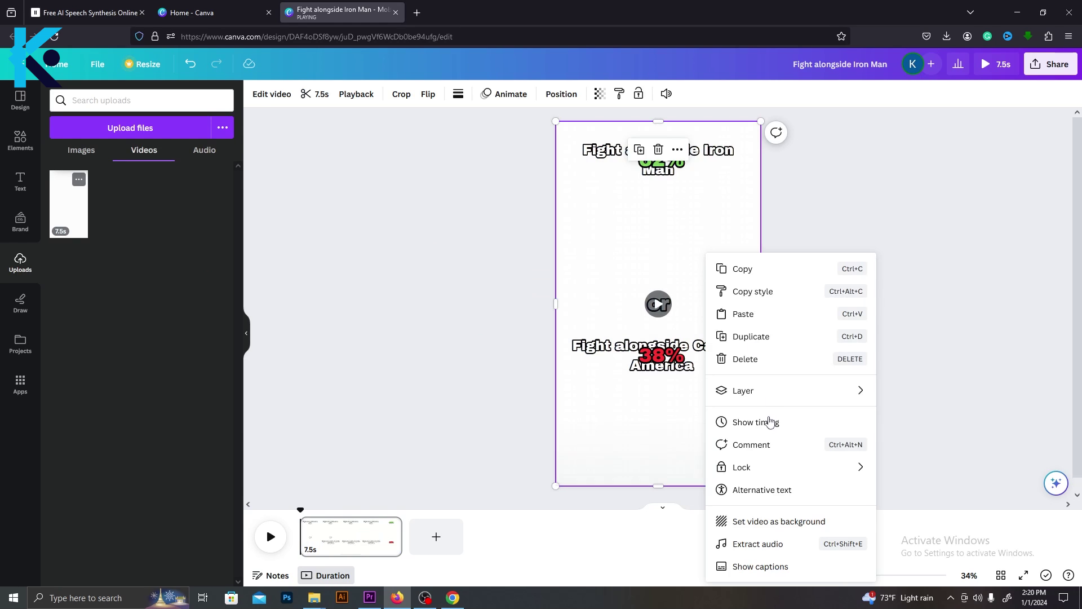
pyautogui.moveTo(763, 401)
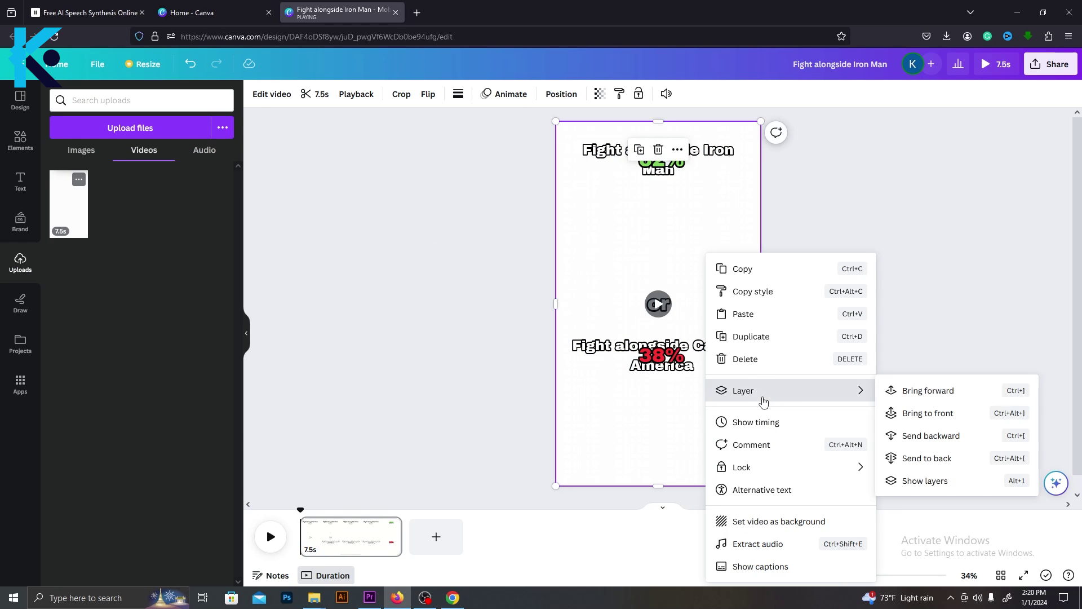
pyautogui.click(918, 459)
pyautogui.press('space')
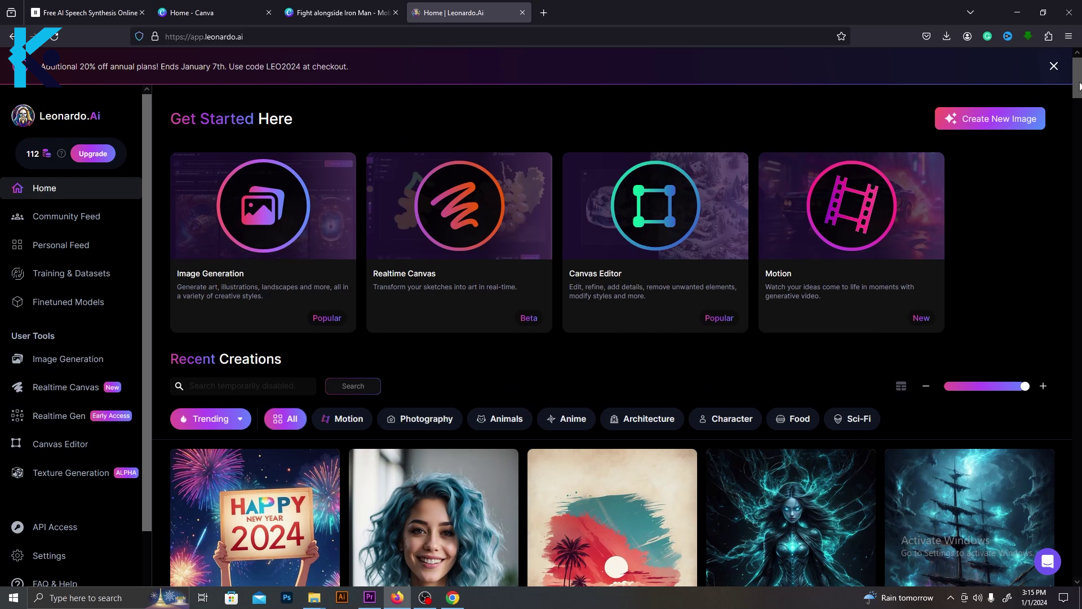
# Step: In Leonardo.Ai, open the fiery Batman artwork from Recent Creations and start generating with its Leonardo Diffusion XL model
pyautogui.scroll(-10, 981, 252)
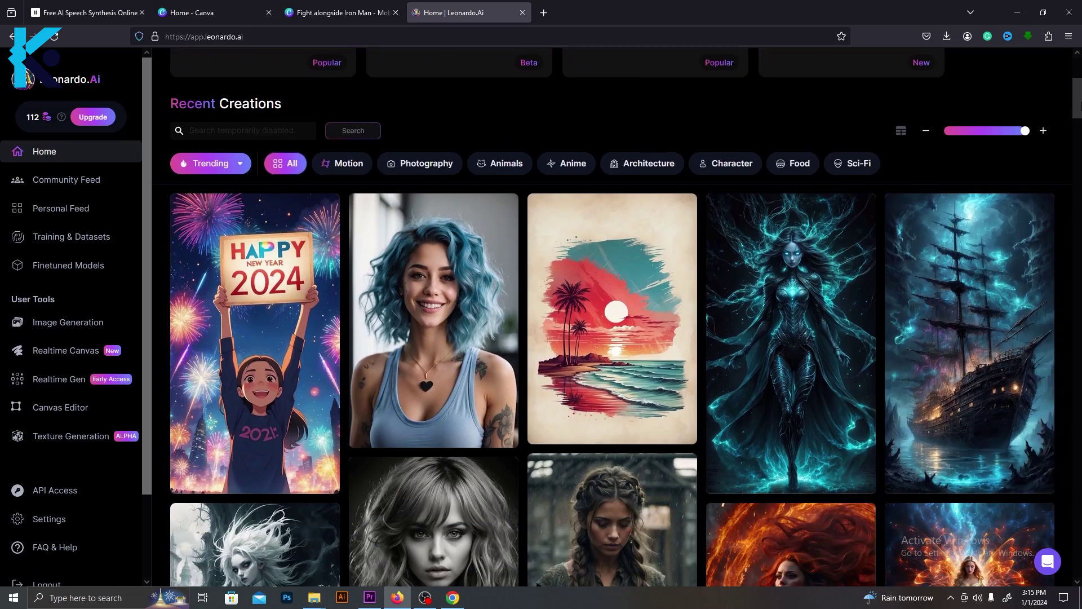
pyautogui.scroll(-18, 981, 252)
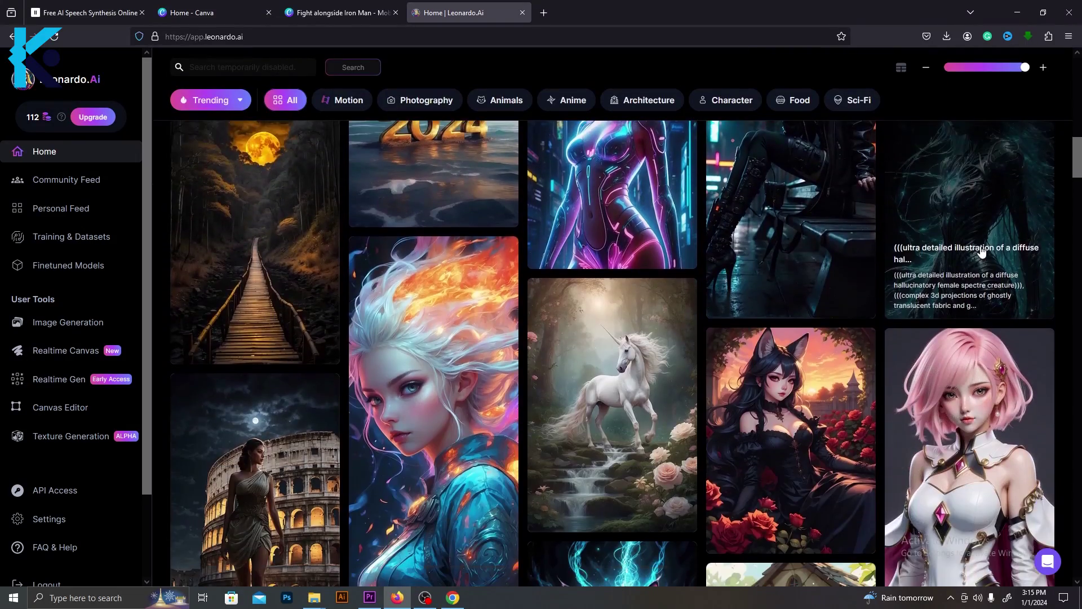
pyautogui.scroll(-18, 981, 252)
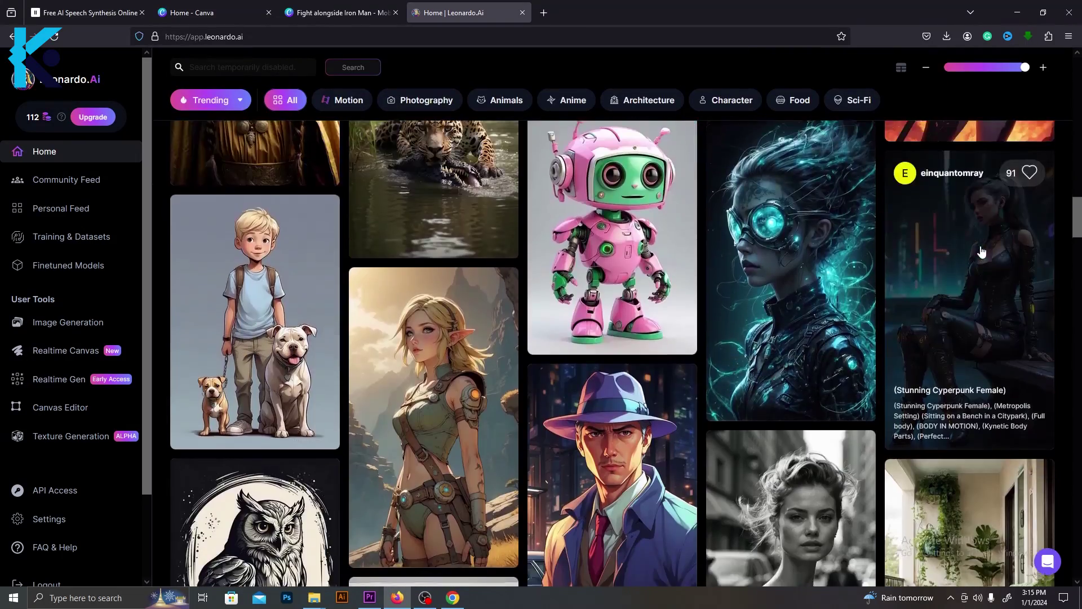
pyautogui.scroll(-3, 982, 252)
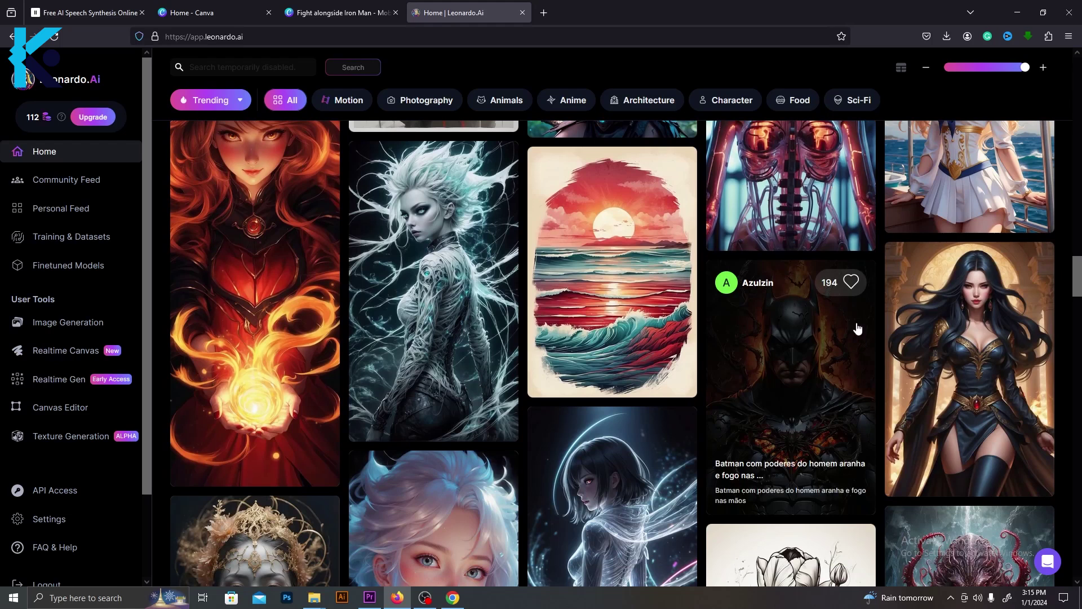
pyautogui.click(828, 343)
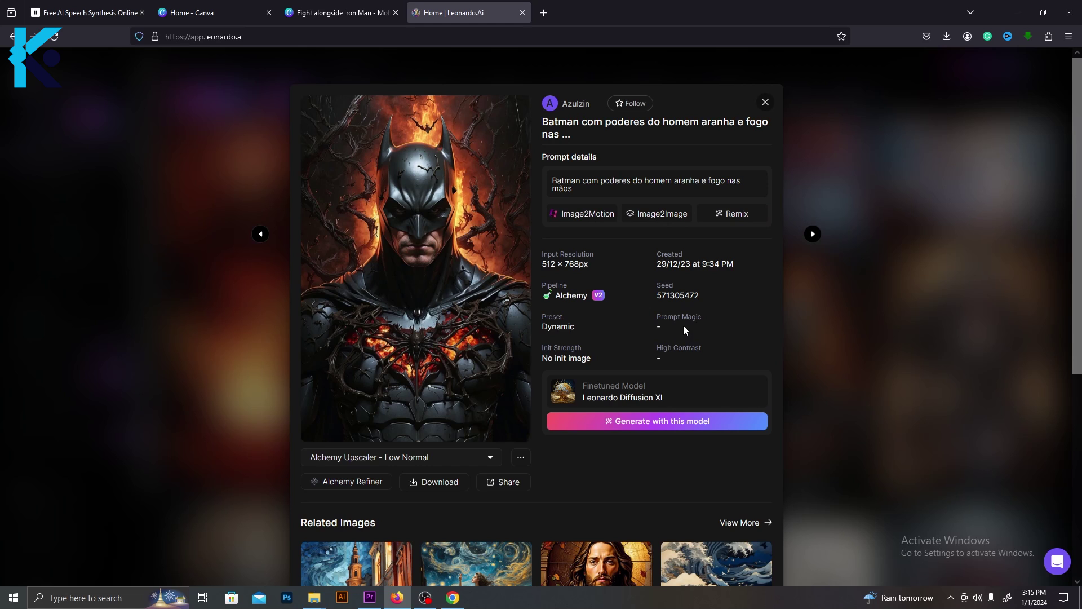
pyautogui.click(663, 421)
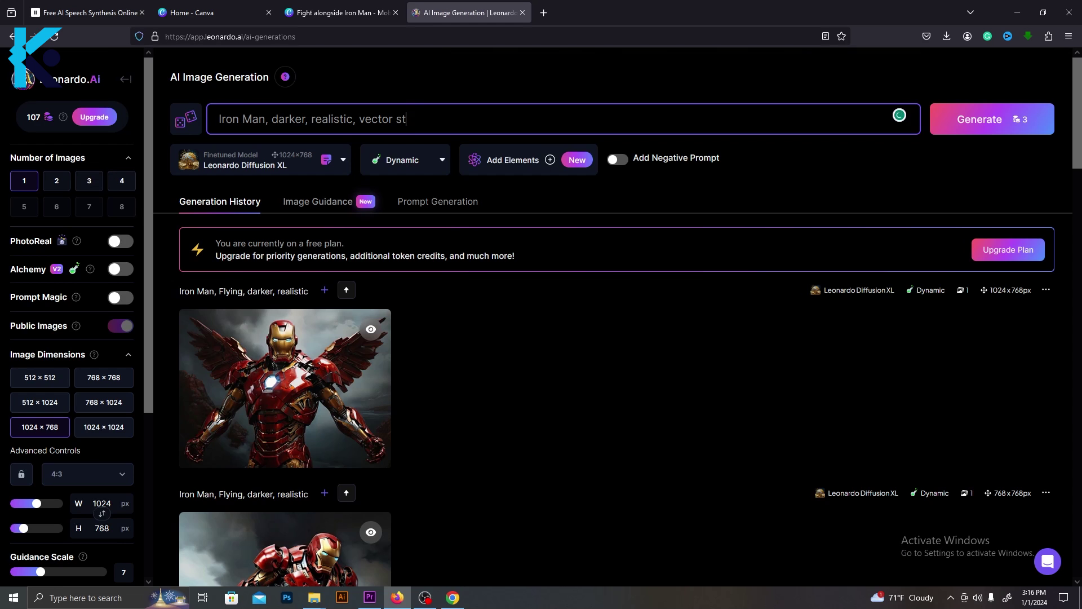
# Step: Generate an image from the prompt "Iron Man, darker, realistic, vector style" at 1024 × 768
pyautogui.press('Return')
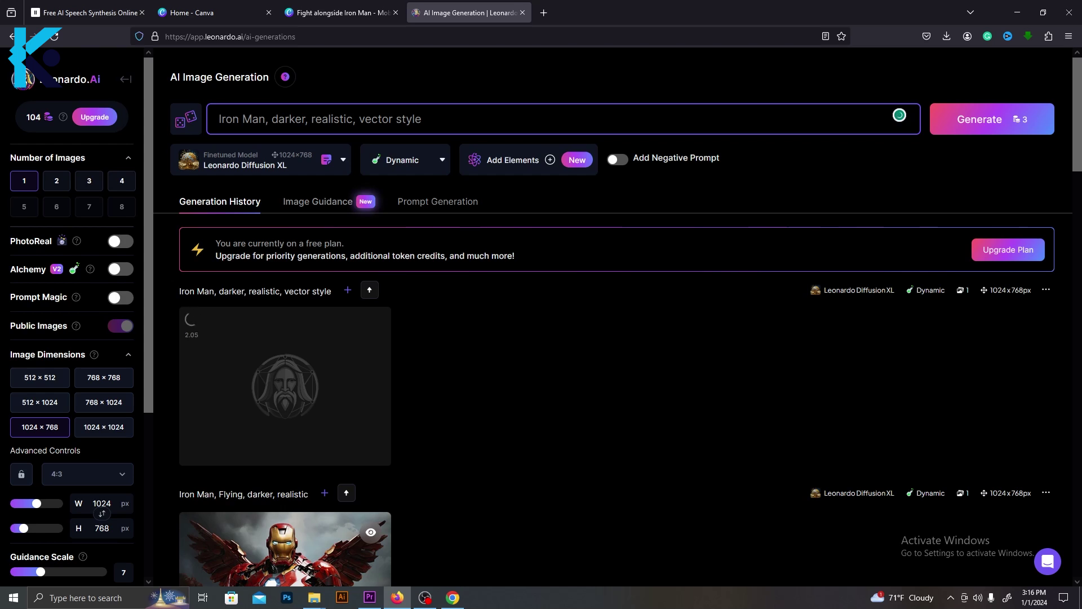
pyautogui.scroll(-3, 641, 500)
pyautogui.scroll(3, 641, 491)
# Step: Generate an image from the prompt "captain america, darker, realistic, vector style, battlefield"
pyautogui.moveTo(265, 119); pyautogui.dragTo(218, 118)
pyautogui.write('captain america')
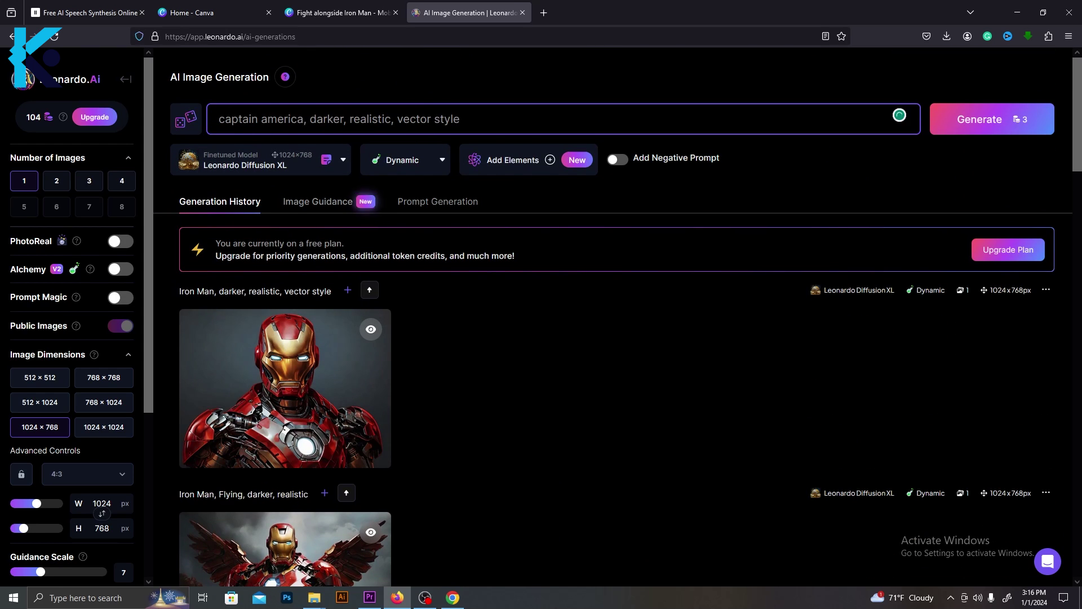
pyautogui.press('Return')
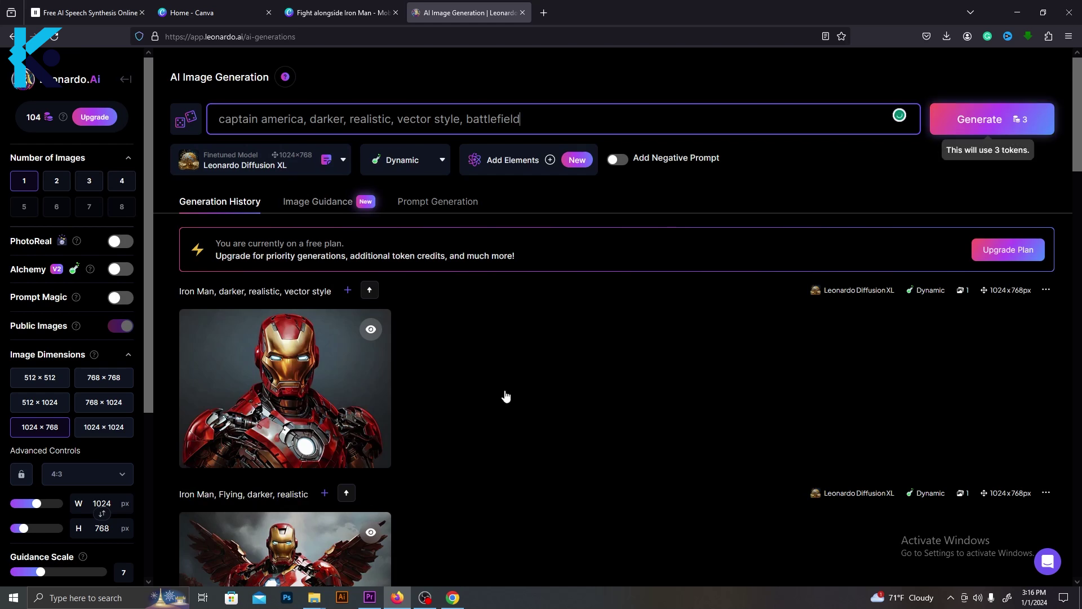
# Step: Download the generated Iron Man and Captain America images
pyautogui.click(230, 476)
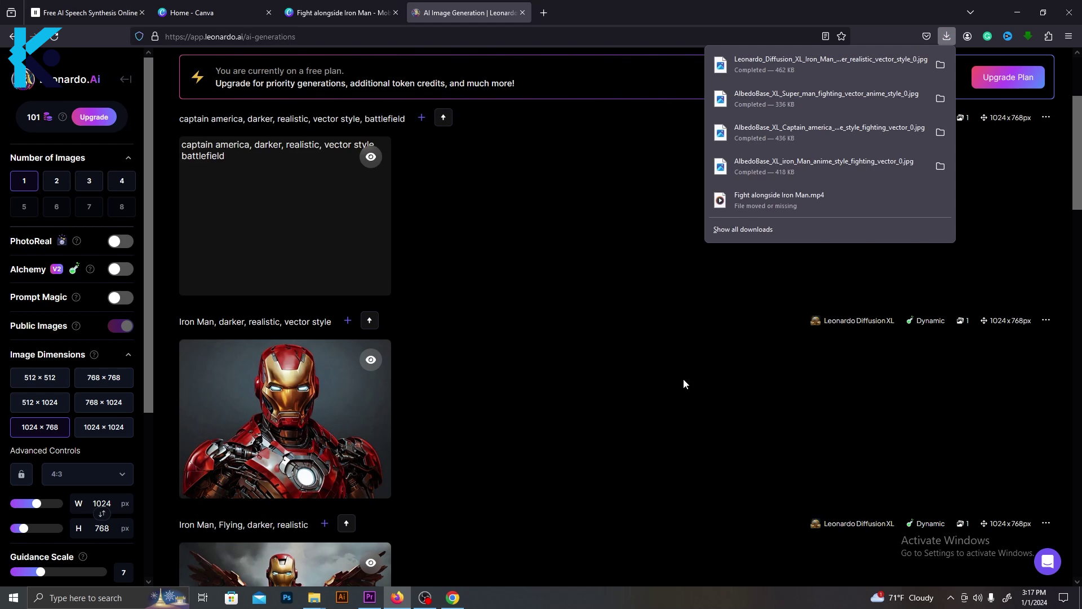
pyautogui.click(683, 383)
pyautogui.scroll(2, 248, 165)
pyautogui.scroll(1, 248, 165)
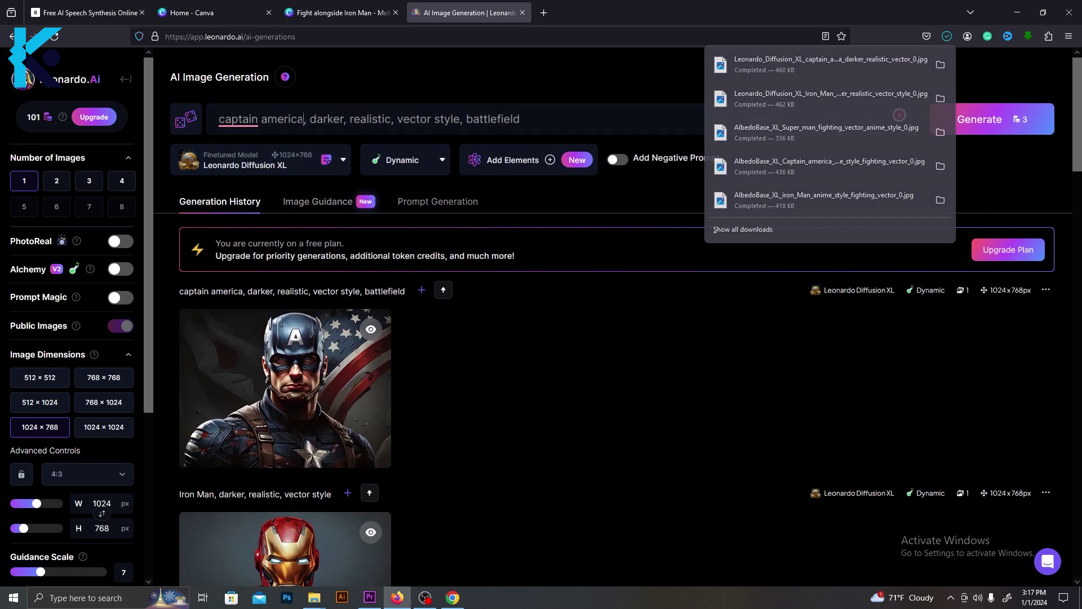
# Step: Generate an image from the same prompt with the subject replaced by "Superman"
pyautogui.moveTo(304, 119); pyautogui.dragTo(219, 119)
pyautogui.write('Superman')
pyautogui.press('Return')
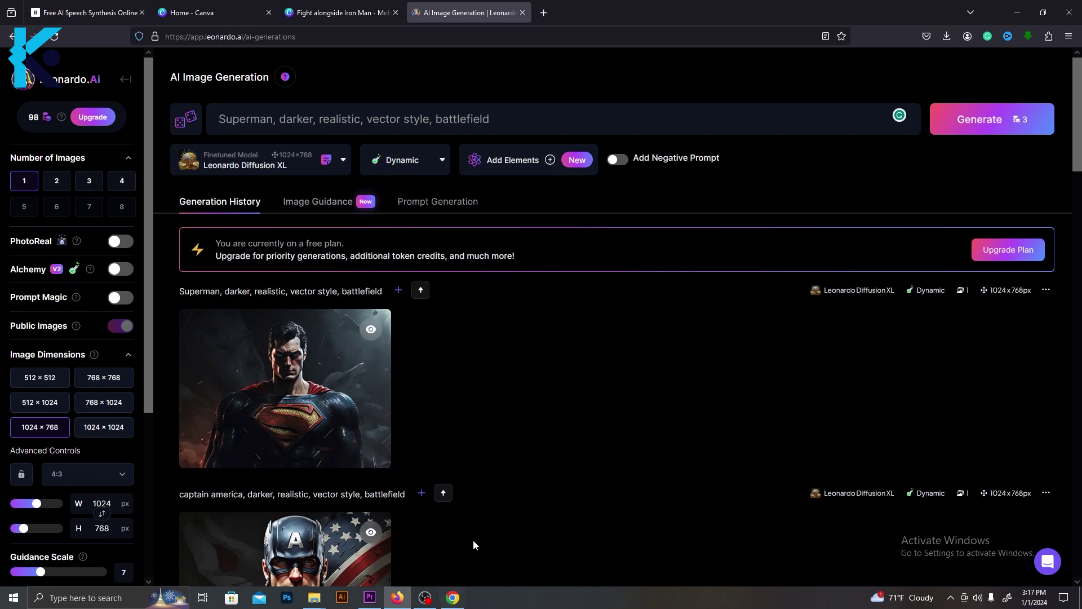
# Step: Generate an image with "Spiderman" as the prompt's subject, and replace the subject with "Thor"
pyautogui.press('BackSpace')
pyautogui.press('BackSpace')
pyautogui.press('BackSpace')
pyautogui.press('BackSpace')
pyautogui.press('BackSpace')
pyautogui.press('BackSpace')
pyautogui.press('BackSpace')
pyautogui.press('BackSpace')
pyautogui.write('Spiderman')
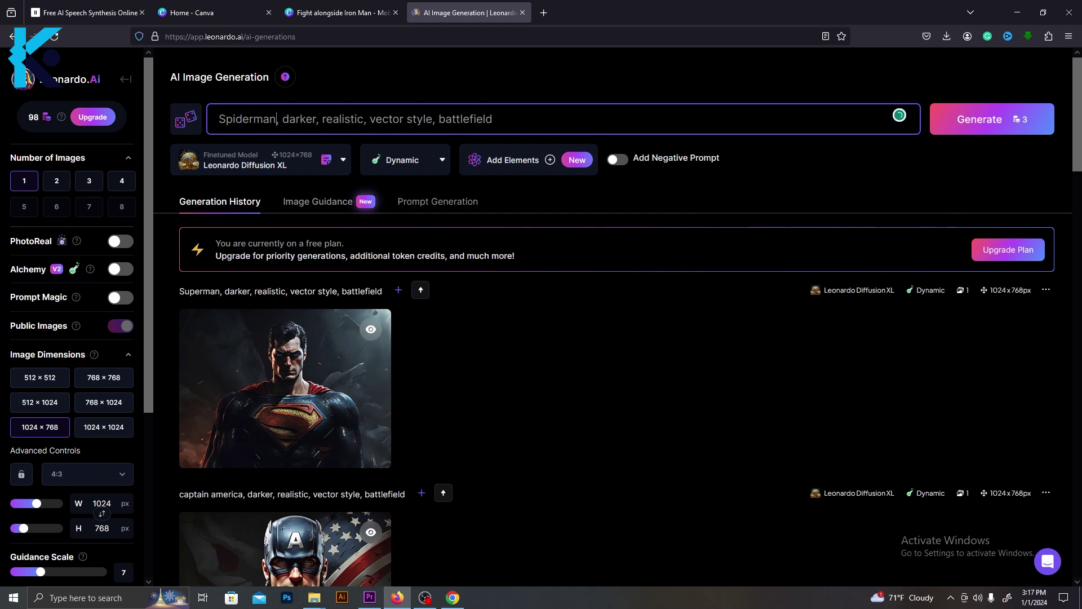
pyautogui.press('Return')
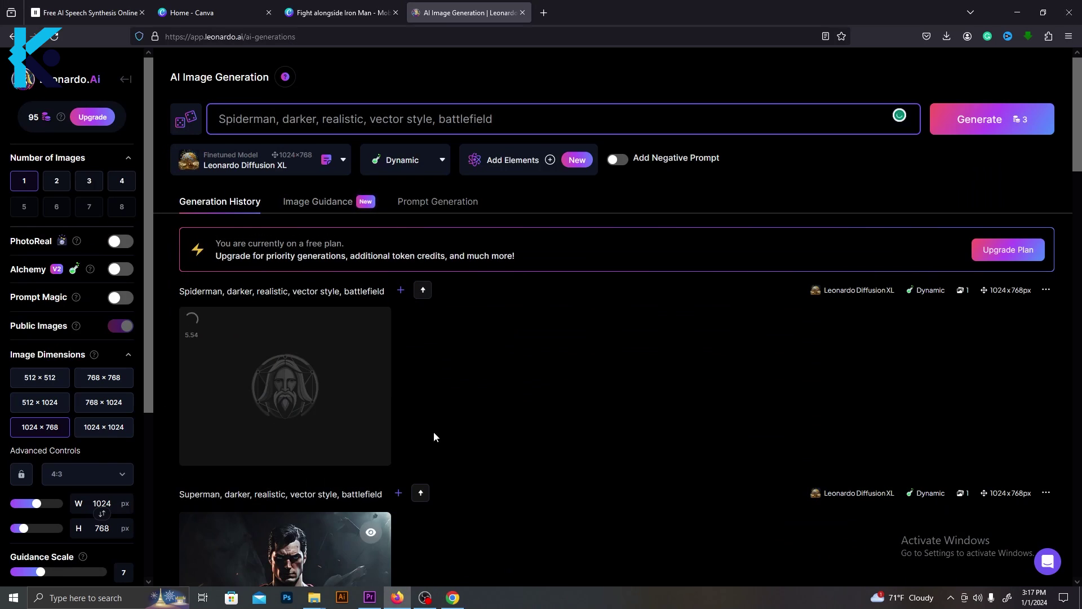
pyautogui.hotkey('ctrl', 'shift', 'Left')
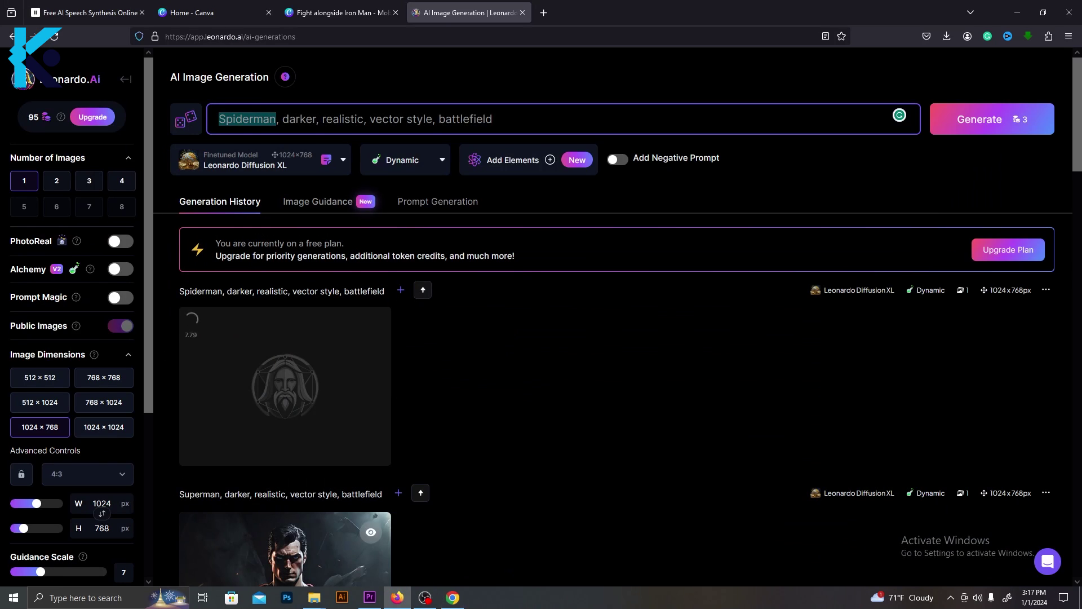
pyautogui.write('Thor')
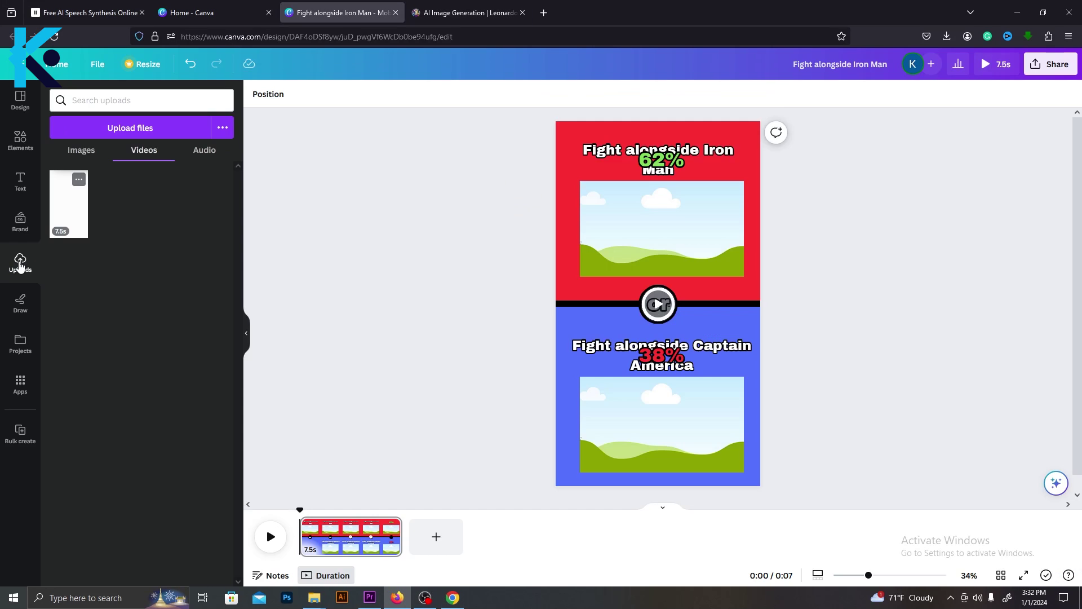
# Step: Switch back to the Canva design and look through the uploaded superhero images
pyautogui.click(74, 150)
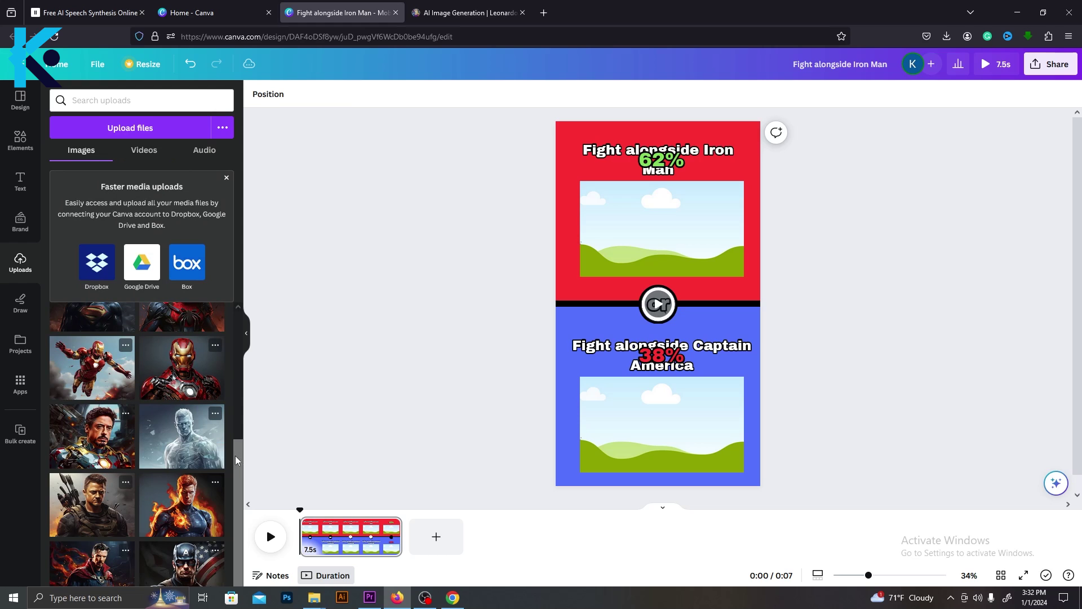
pyautogui.moveTo(238, 471); pyautogui.dragTo(244, 499)
# Step: Start manual data entry in the Bulk create app and clear the sample table
pyautogui.click(21, 388)
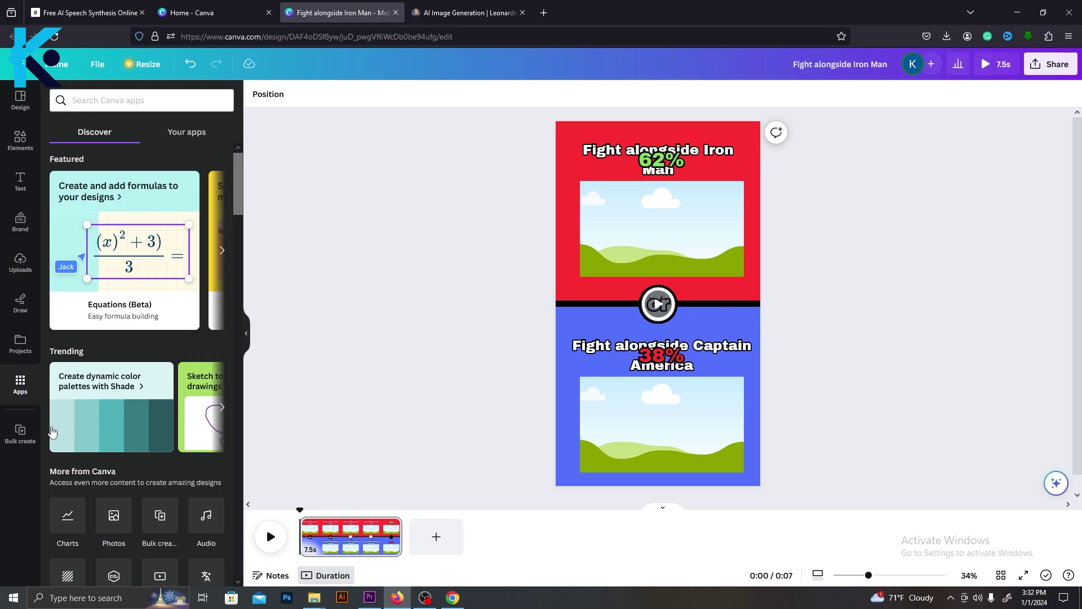
pyautogui.click(163, 520)
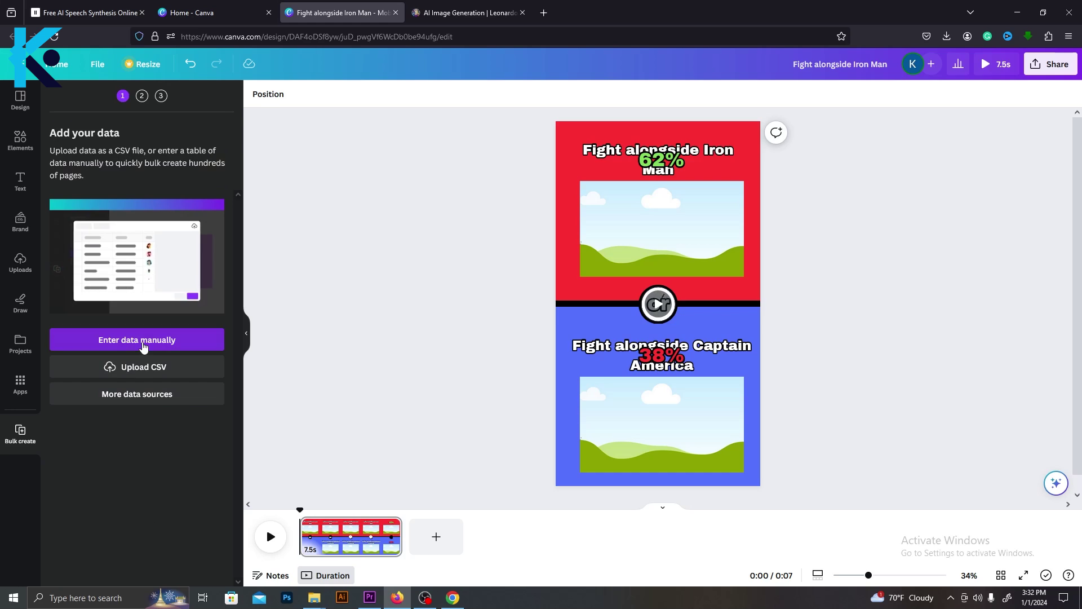
pyautogui.click(143, 347)
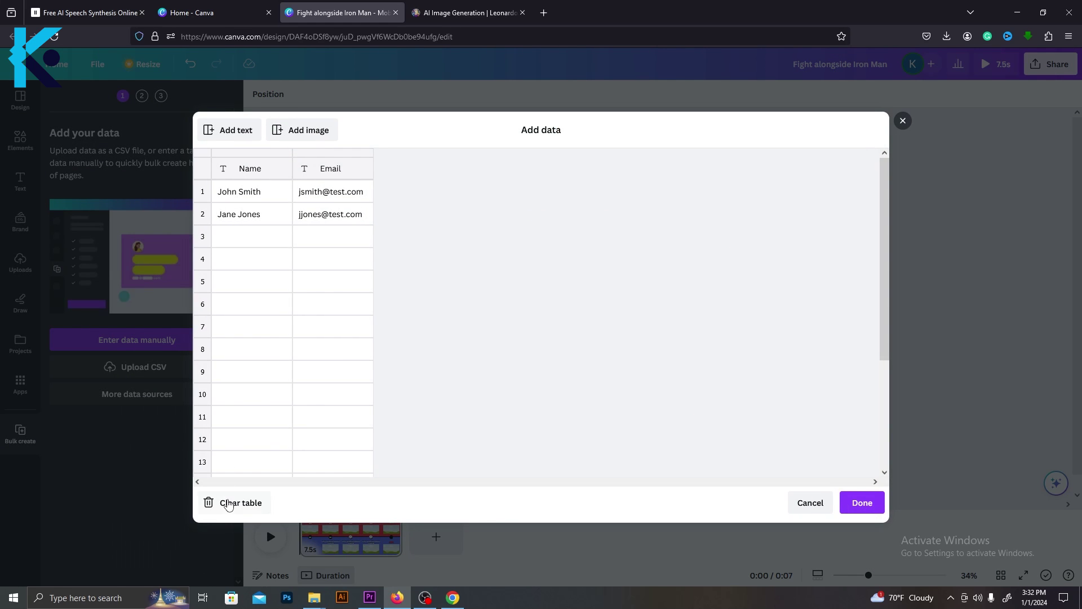
pyautogui.click(225, 502)
# Step: Copy the superhero comparison table from ChatGPT, including its headers, and paste it into Canva's bulk data table
pyautogui.click(453, 596)
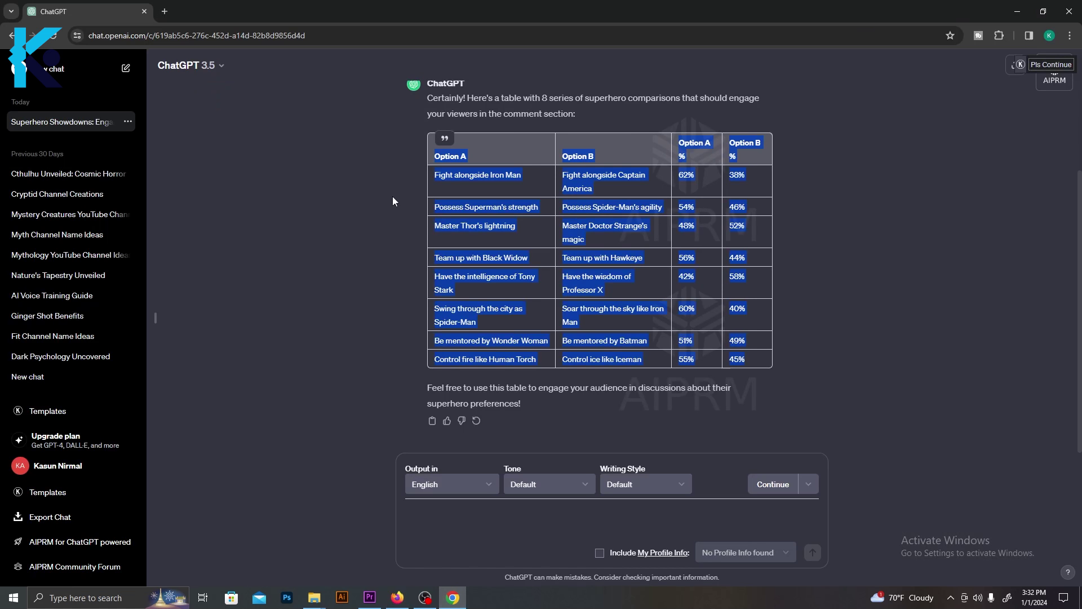
pyautogui.click(425, 160)
pyautogui.moveTo(441, 164); pyautogui.dragTo(751, 359)
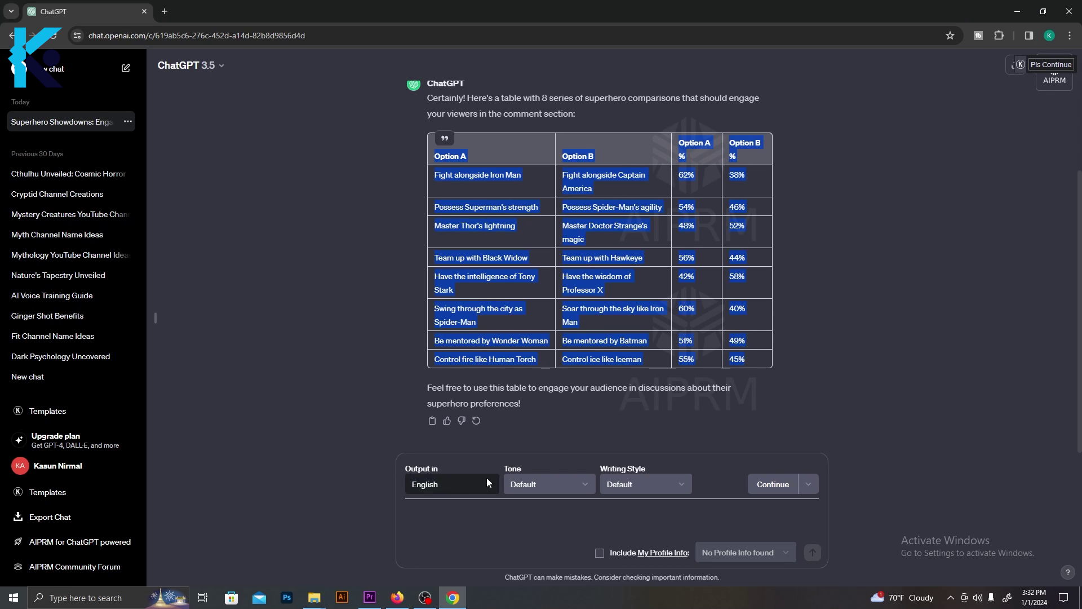
pyautogui.hotkey('ctrl', 'c')
pyautogui.click(397, 597)
pyautogui.click(235, 167)
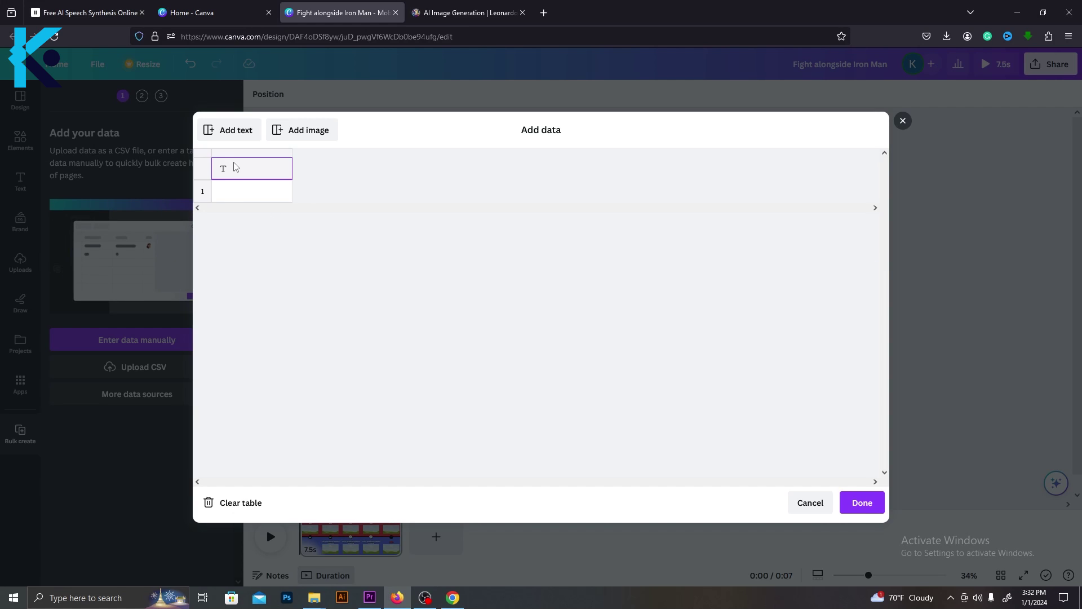
pyautogui.hotkey('ctrl', 'v')
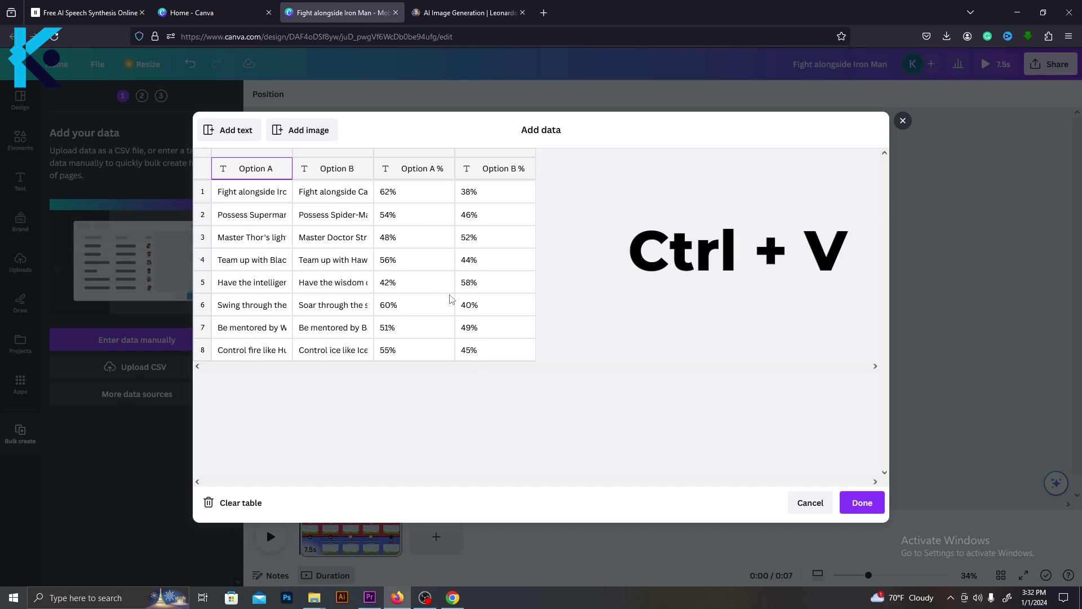
# Step: Add two image columns named Image1 and Image2 to the data table
pyautogui.click(309, 130)
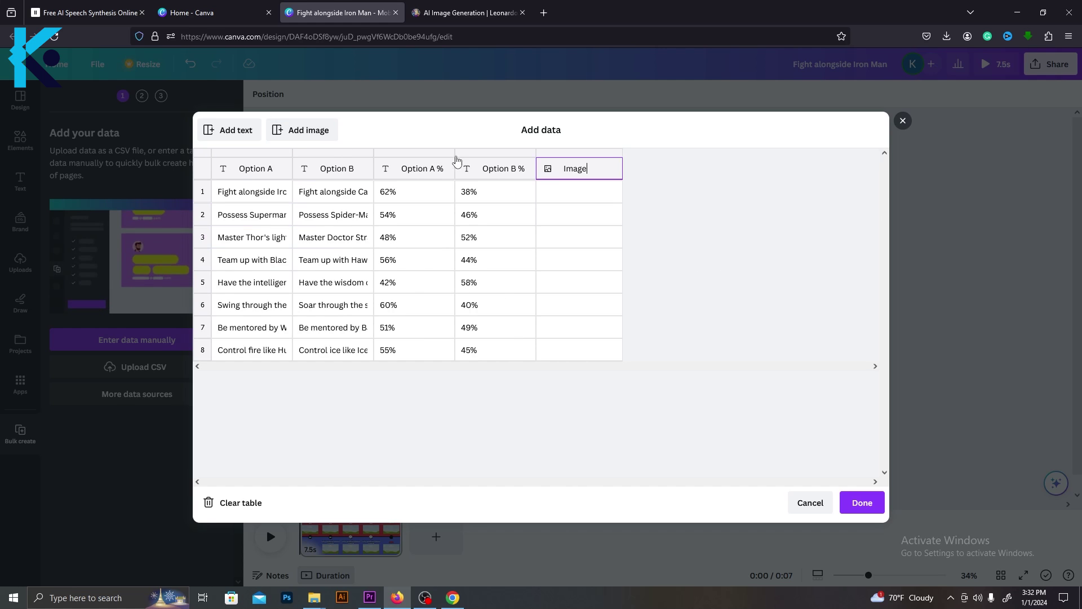
pyautogui.write('1')
pyautogui.click(330, 132)
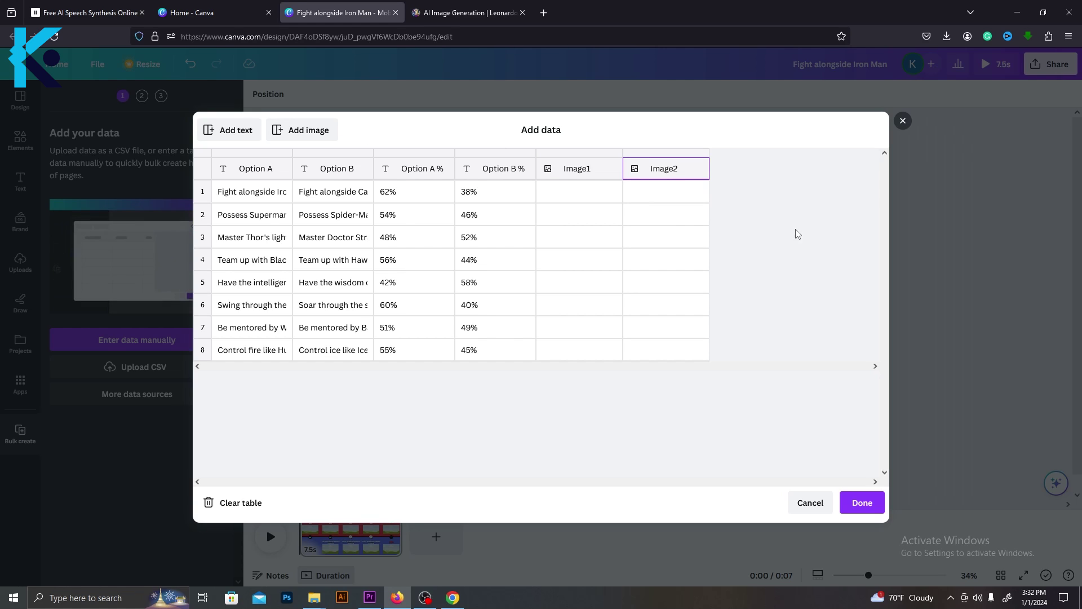
# Step: Assign the Leonardo_Diffusion_XL Iron Man image to the Image1 cell of the first row
pyautogui.click(611, 193)
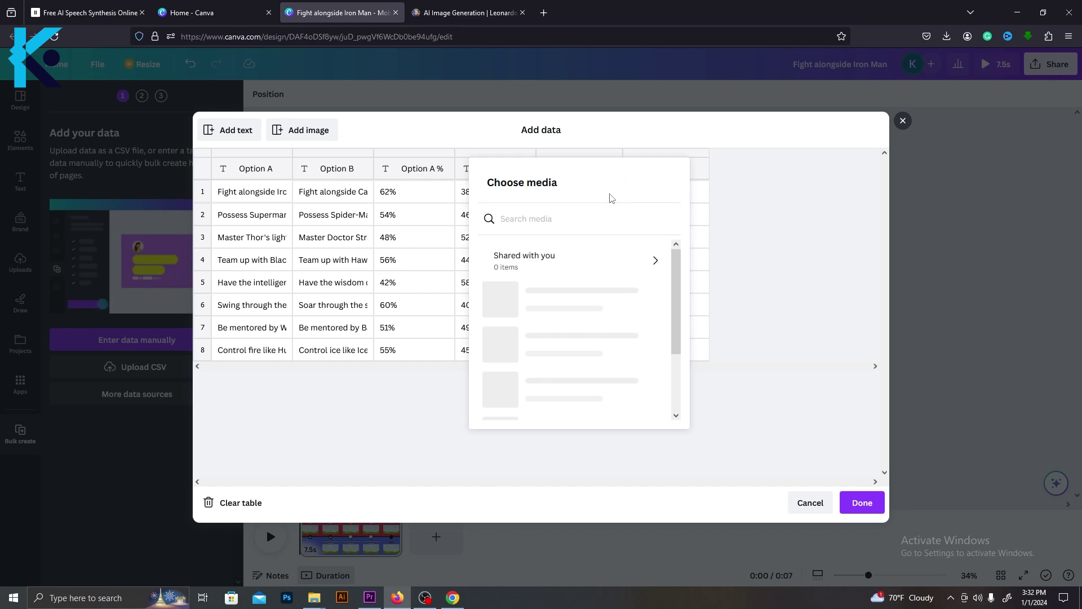
pyautogui.scroll(-4, 516, 352)
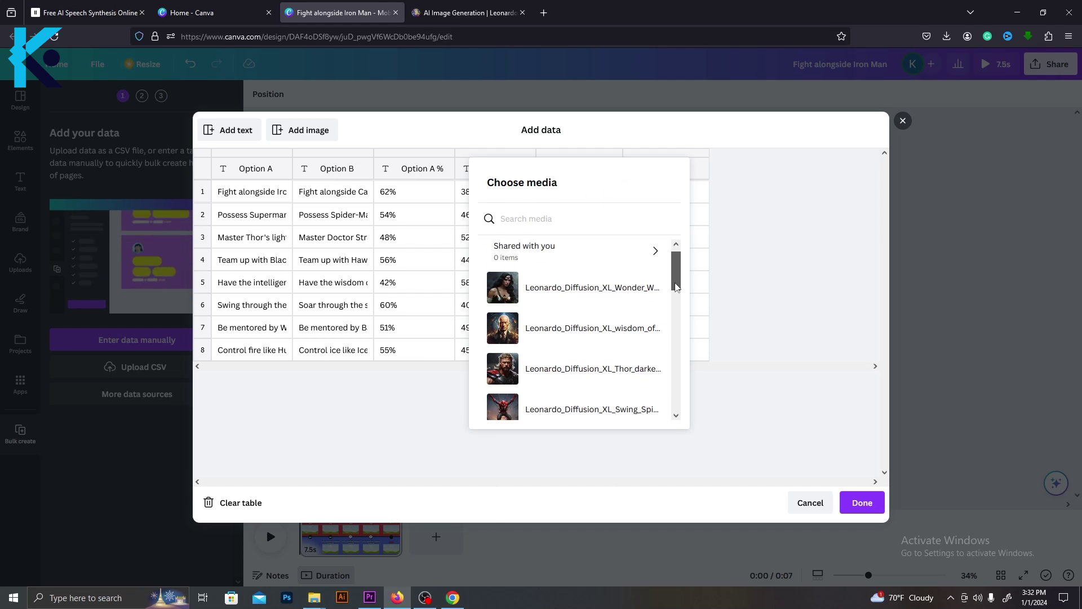
pyautogui.click(517, 352)
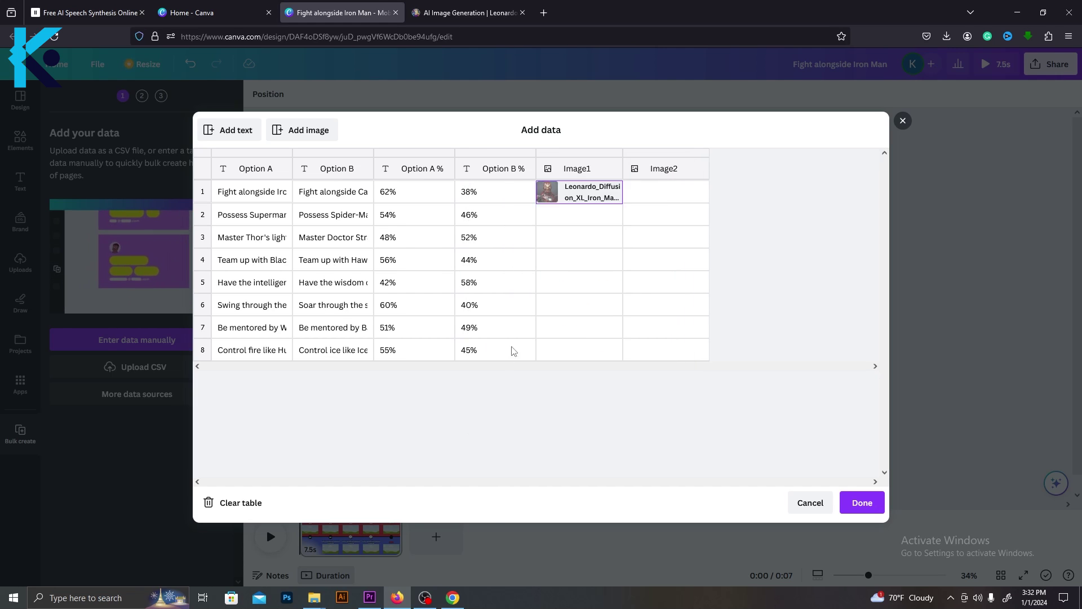
# Step: Assign the matching Leonardo_Diffusion_XL superhero images to the remaining Image1 and Image2 cells and finish the data table
pyautogui.click(697, 195)
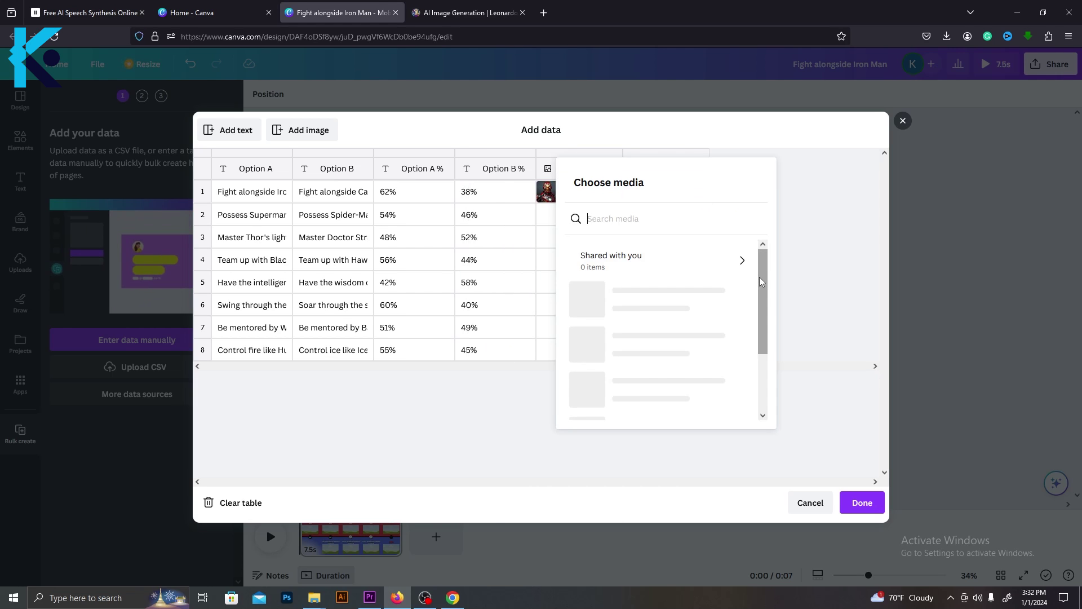
pyautogui.moveTo(761, 278); pyautogui.dragTo(770, 403)
pyautogui.click(593, 313)
pyautogui.click(612, 215)
pyautogui.scroll(-3, 583, 369)
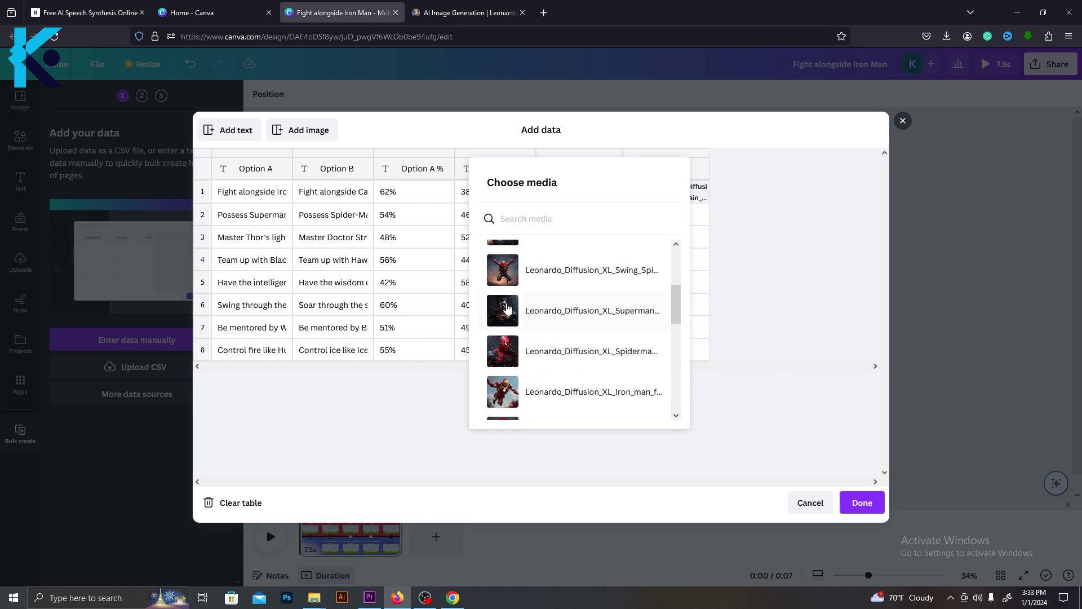
pyautogui.click(606, 319)
pyautogui.click(665, 214)
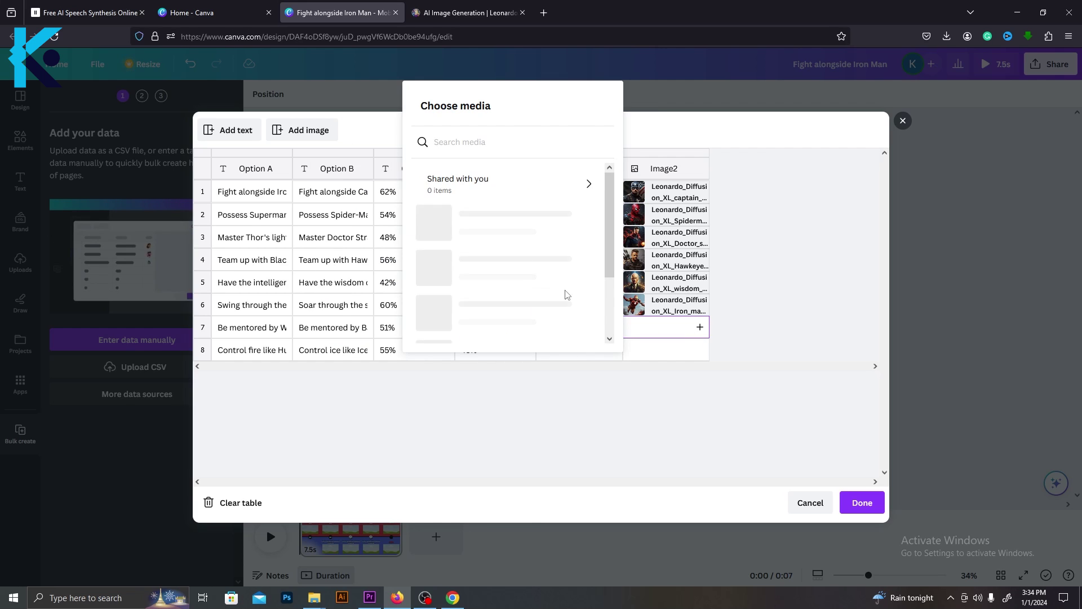
pyautogui.click(566, 295)
pyautogui.click(863, 503)
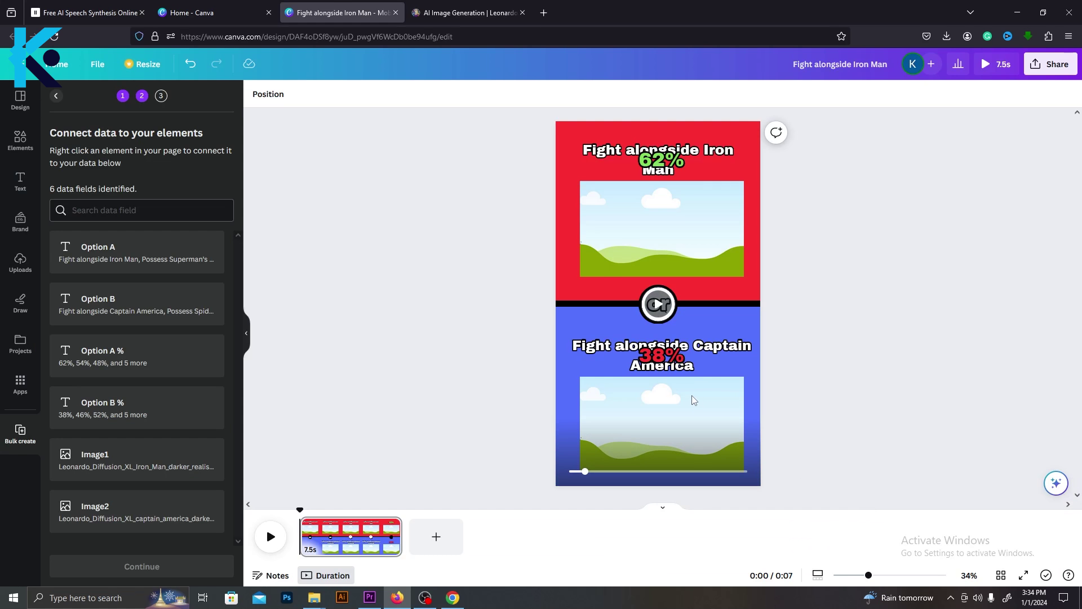
# Step: Connect the Iron Man heading to the Option A data field and the Captain America heading to Option B
pyautogui.click(722, 149)
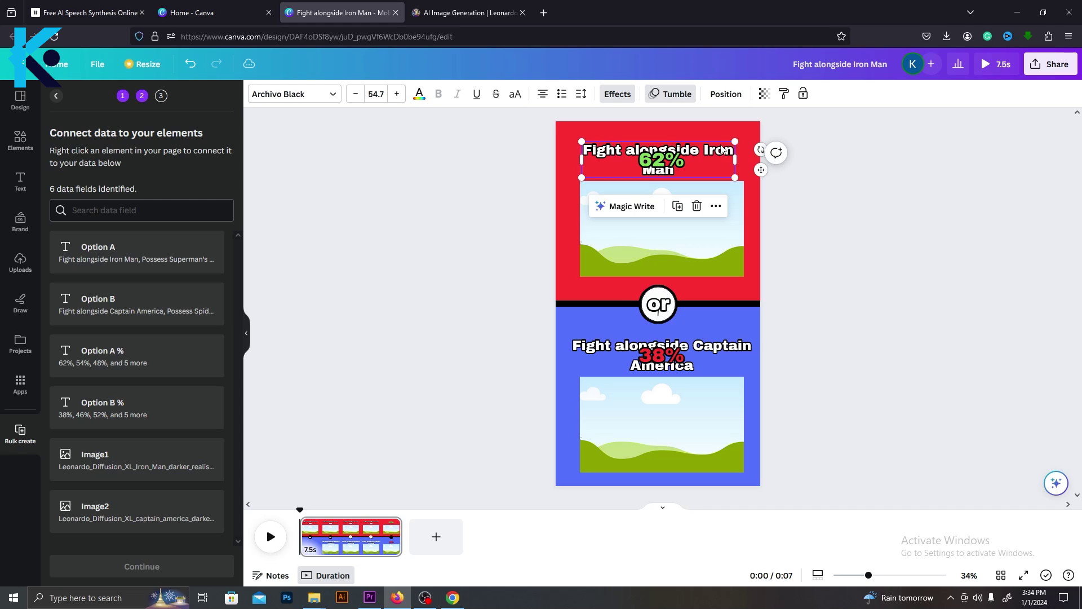
pyautogui.rightClick(594, 148)
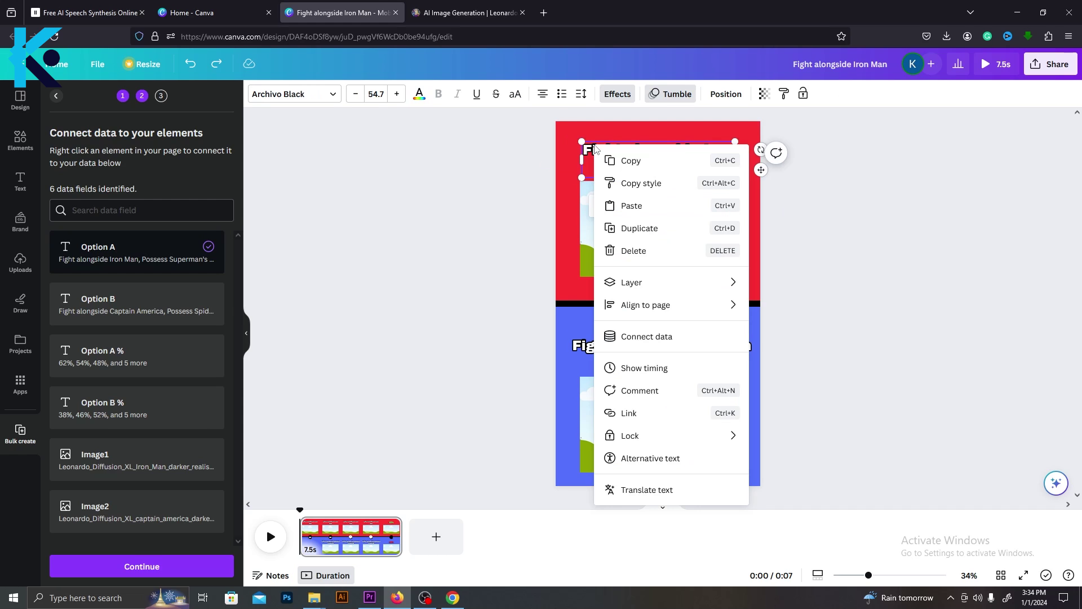
pyautogui.click(655, 337)
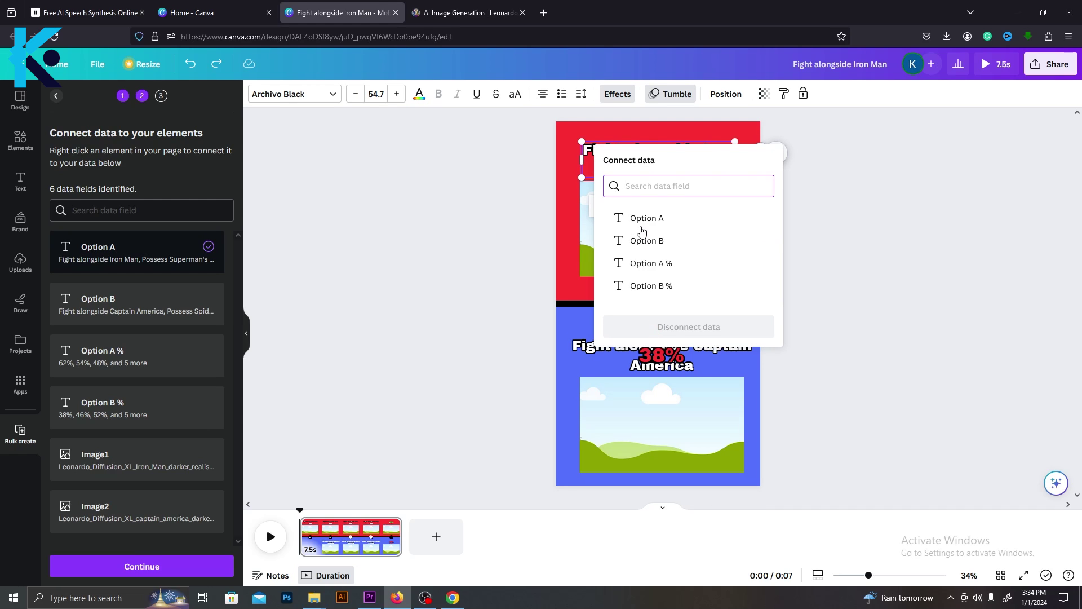
pyautogui.click(646, 218)
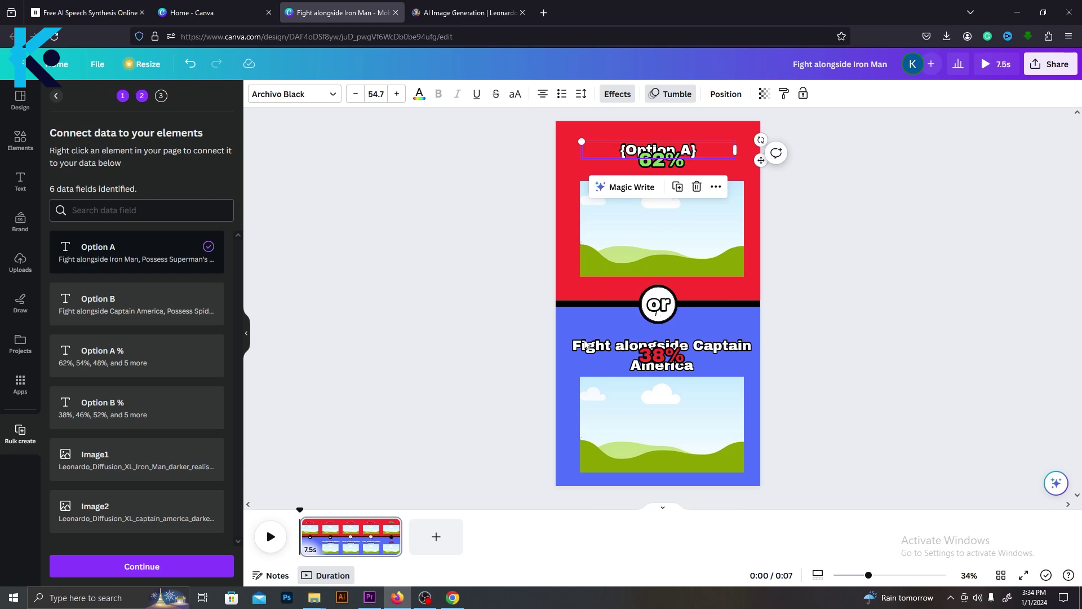
pyautogui.rightClick(585, 344)
pyautogui.click(620, 415)
pyautogui.click(643, 442)
# Step: Connect the green percentage text to the Option A % data field and the red percentage text to Option B %
pyautogui.click(657, 160)
pyautogui.rightClick(655, 163)
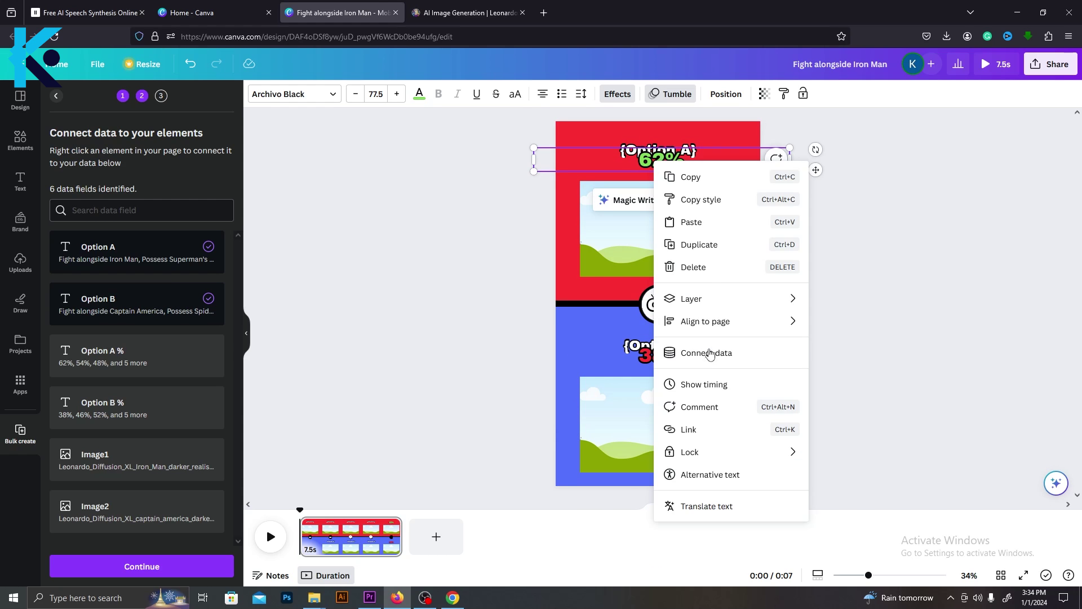
pyautogui.click(709, 353)
pyautogui.click(727, 277)
pyautogui.click(654, 354)
pyautogui.rightClick(659, 353)
pyautogui.click(711, 411)
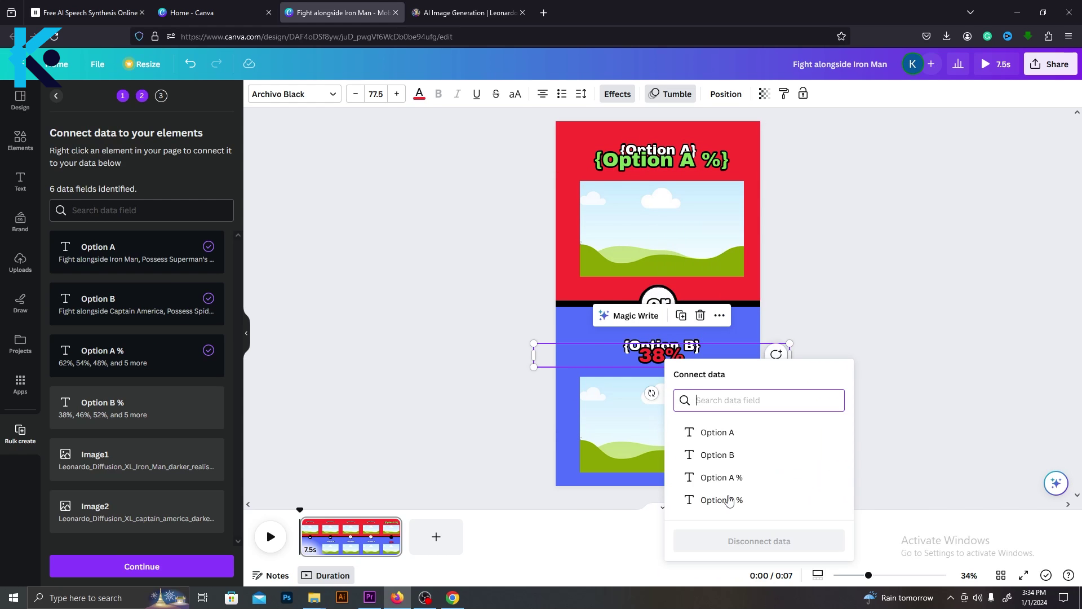
pyautogui.click(729, 500)
# Step: Connect the upper picture frame to the Image1 data field and the lower picture frame to Image2
pyautogui.rightClick(691, 232)
pyautogui.click(736, 422)
pyautogui.click(742, 439)
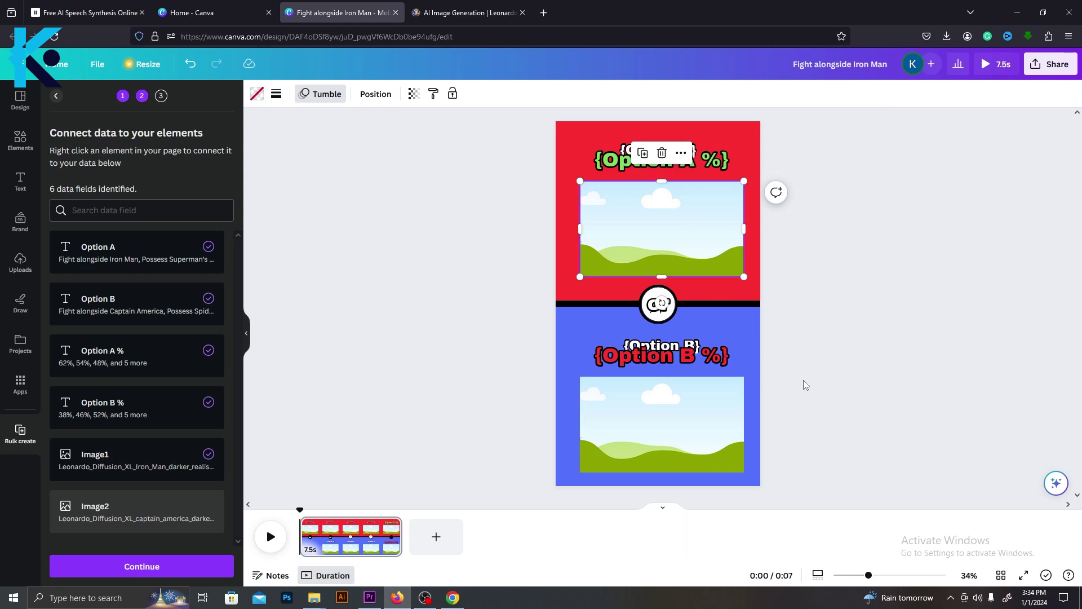
pyautogui.rightClick(698, 422)
pyautogui.click(727, 442)
pyautogui.click(746, 519)
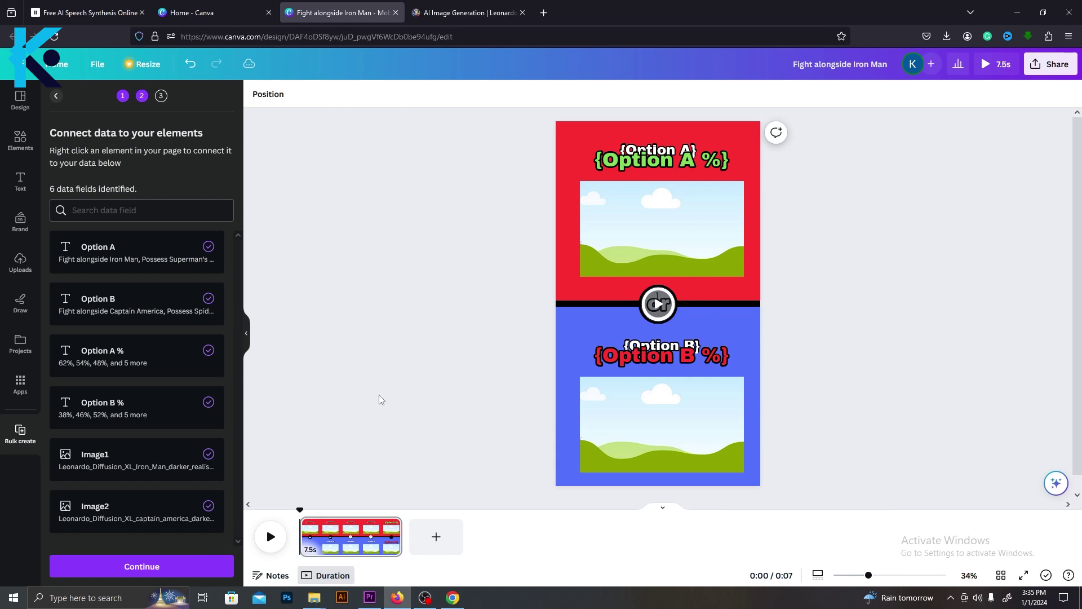
# Step: Generate designs from all eight data rows and play the resulting video
pyautogui.click(180, 570)
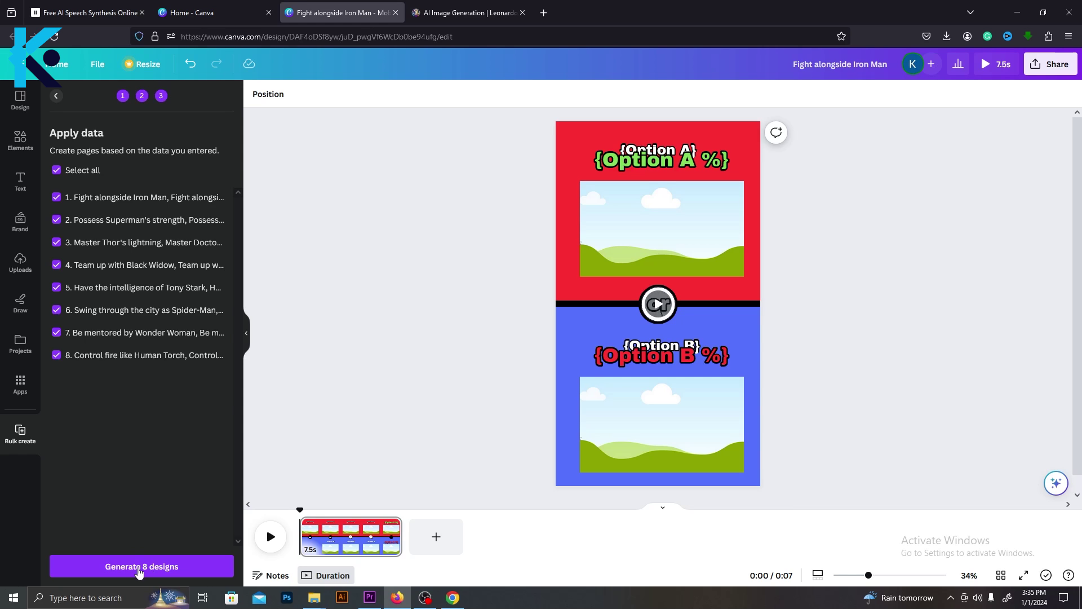
pyautogui.click(139, 566)
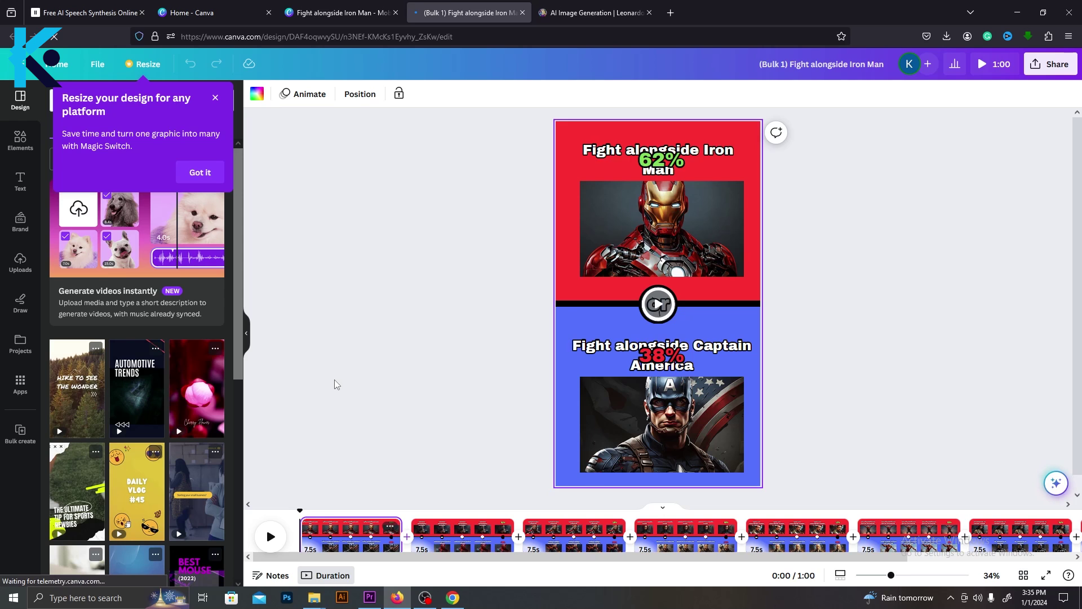
pyautogui.click(270, 536)
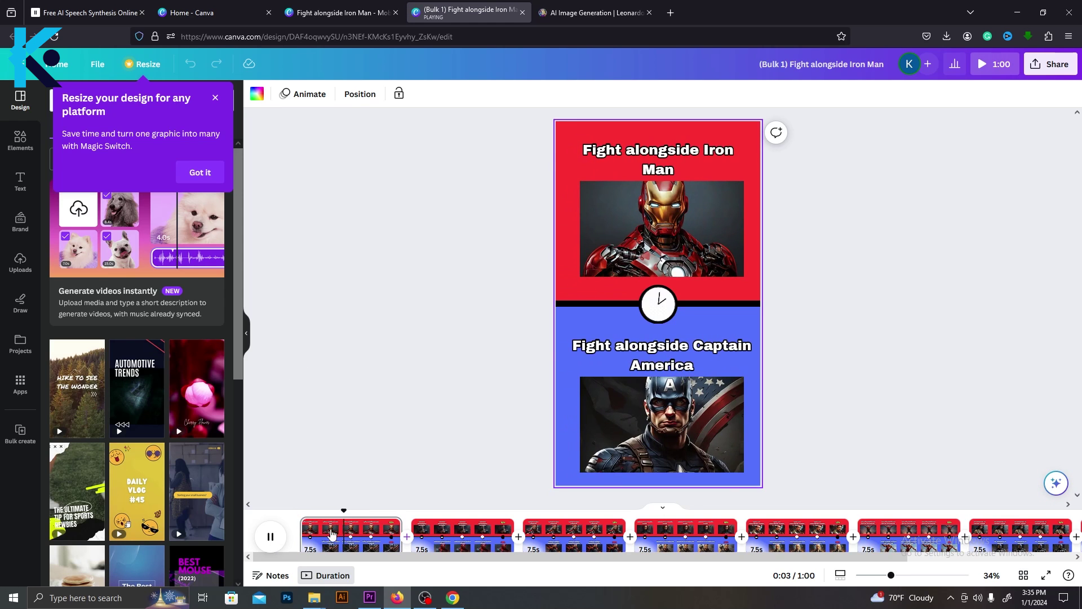
# Step: Widen the "Possess Superman's strength" text box on the second page
pyautogui.click(685, 190)
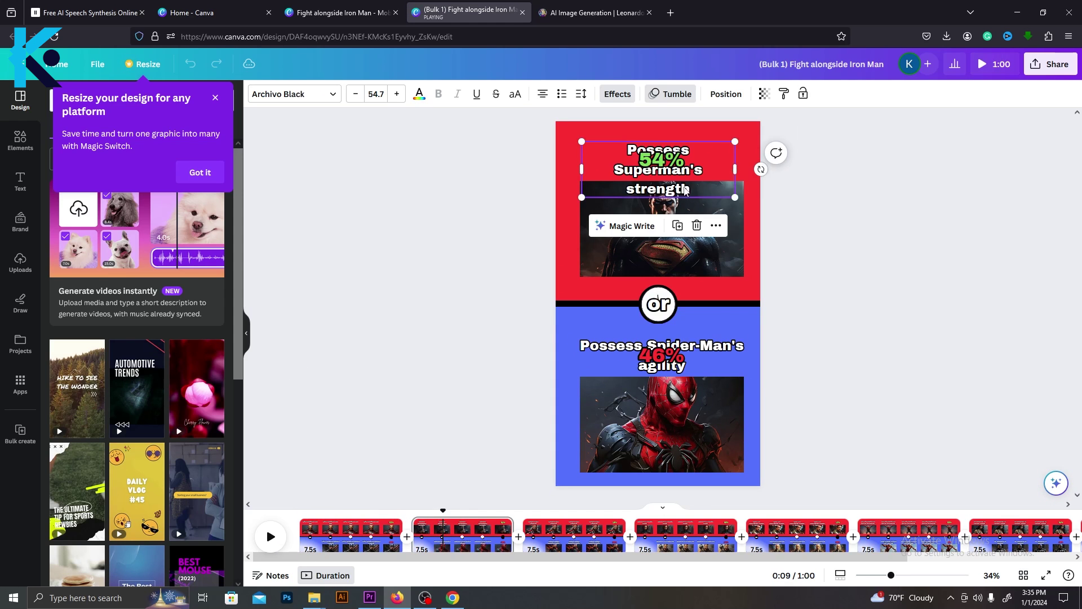
pyautogui.moveTo(734, 169); pyautogui.dragTo(754, 170)
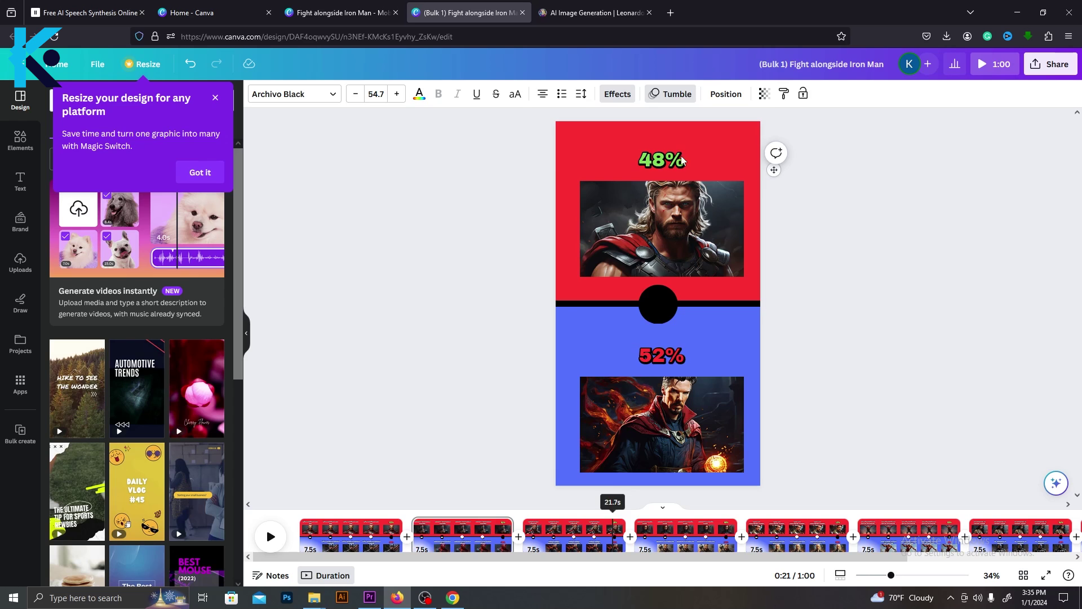
# Step: On the Thor and Doctor Strange page, recolour the 48% text red and the 52% text light green
pyautogui.click(681, 160)
pyautogui.click(419, 94)
pyautogui.click(61, 433)
pyautogui.click(664, 356)
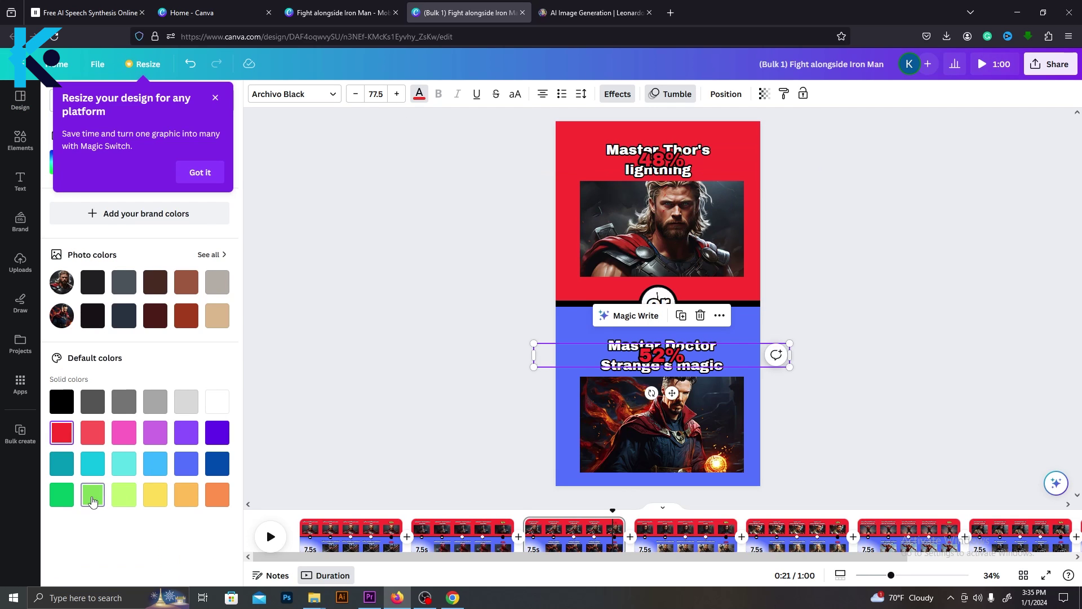
pyautogui.click(93, 499)
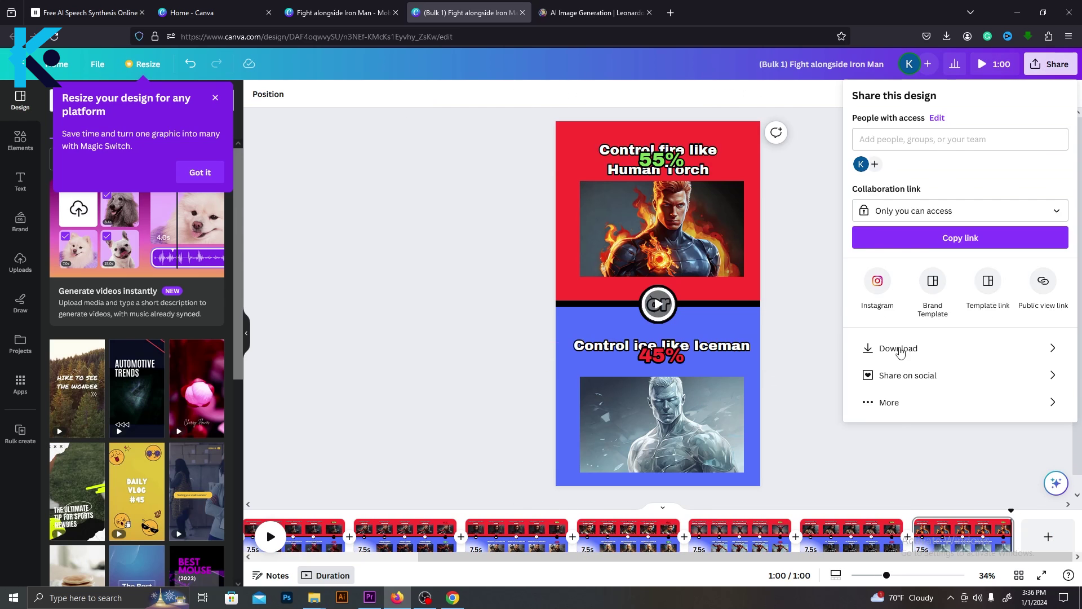
pyautogui.click(900, 346)
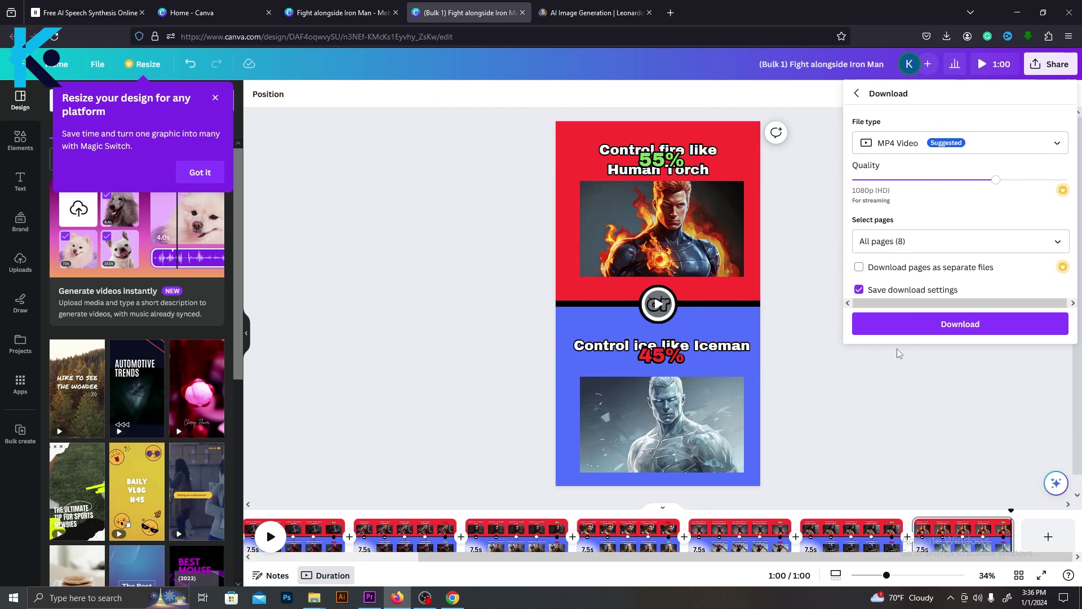
# Step: Download all pages of the quiz as a 1080p MP4 video
pyautogui.click(953, 325)
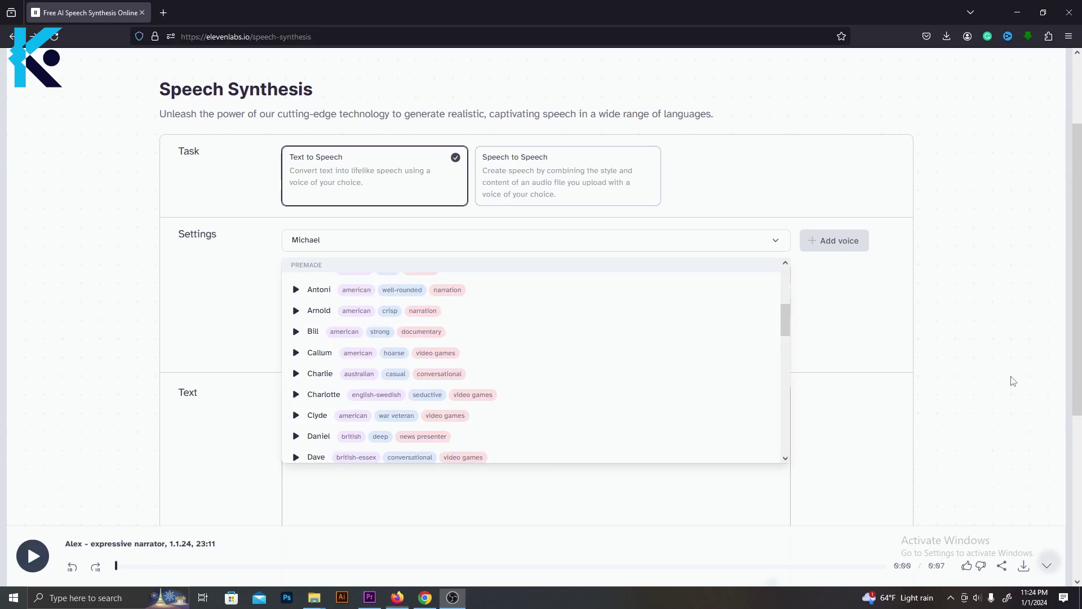
# Step: Select the Josh voice for text to speech in ElevenLabs Speech Synthesis
pyautogui.click(1009, 378)
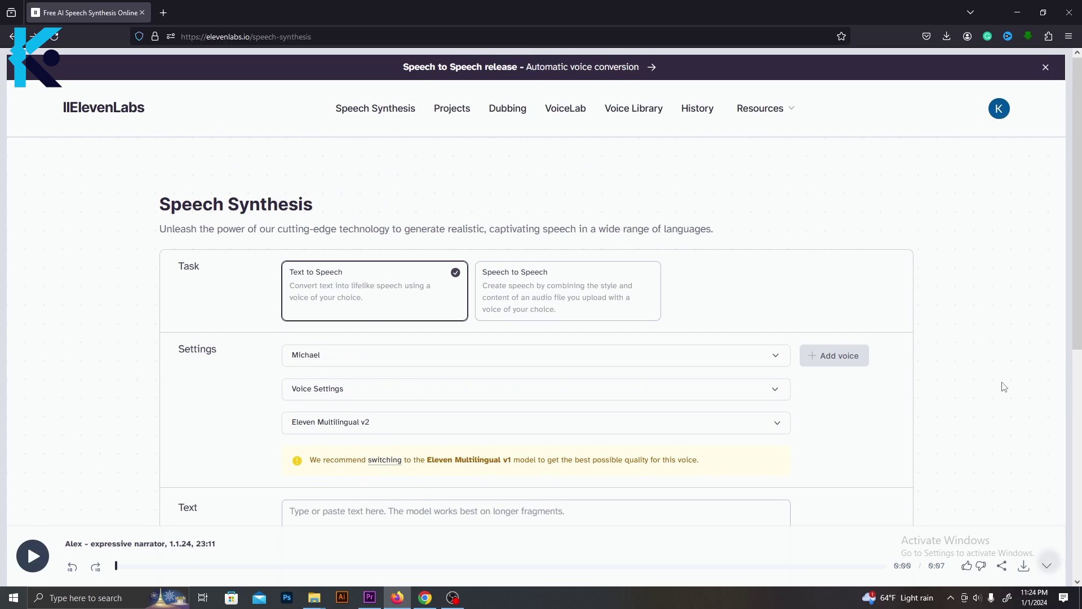
pyautogui.scroll(-1, 1005, 386)
pyautogui.click(773, 300)
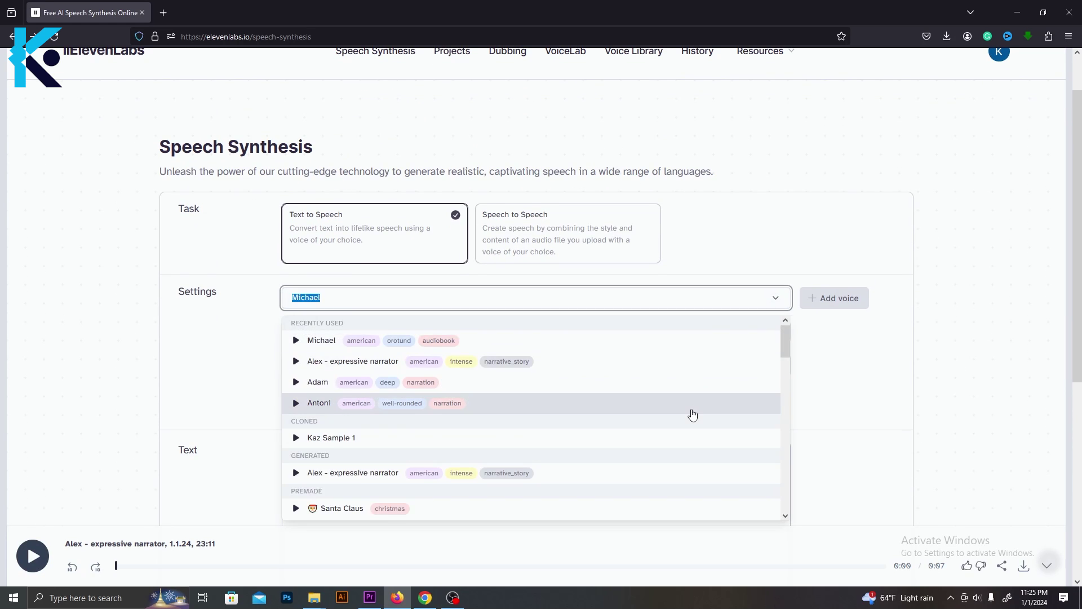
pyautogui.scroll(-5, 692, 415)
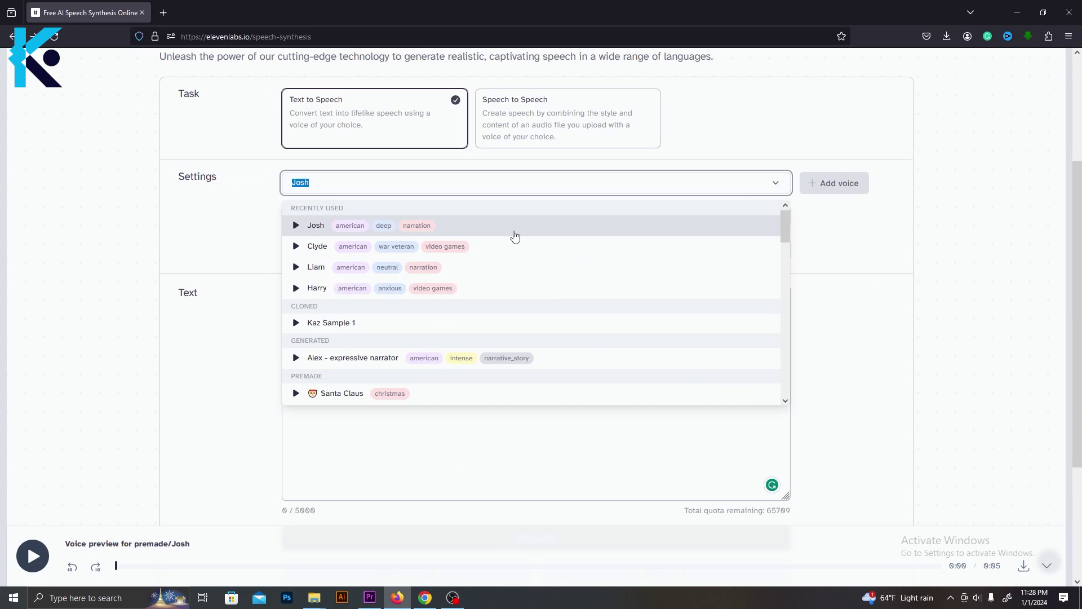
pyautogui.click(513, 231)
# Step: Enter "Would you rather Fight alongside Iron Man or Fight alongside Captain America?" as the speech text and generate the audio
pyautogui.click(539, 315)
pyautogui.write('Would you rather, Fight alongside Iron Man or Fight alongside Captain America.')
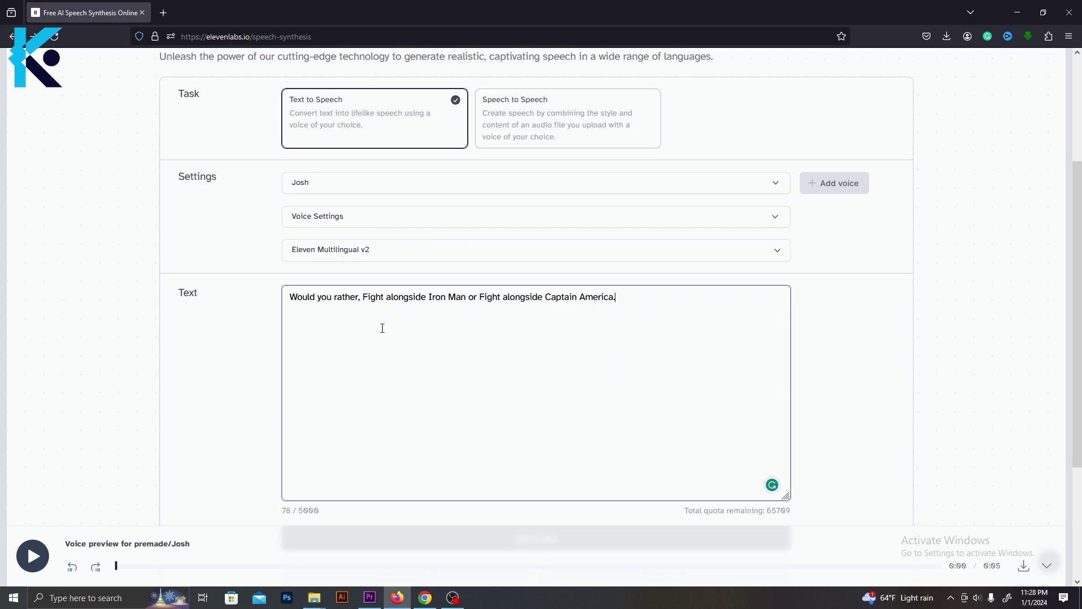
pyautogui.moveTo(591, 299)
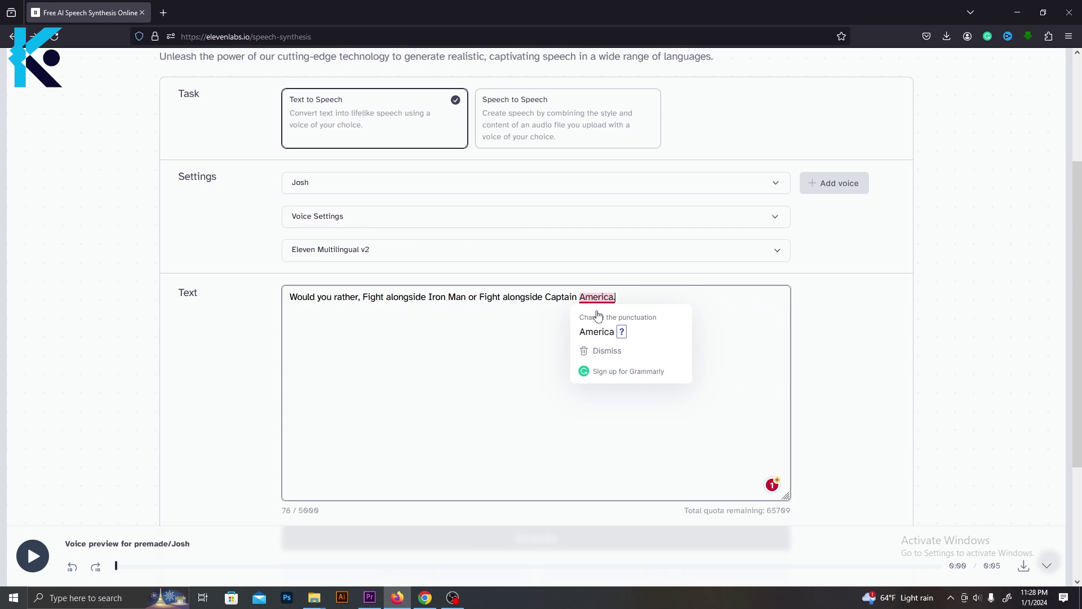
pyautogui.click(606, 331)
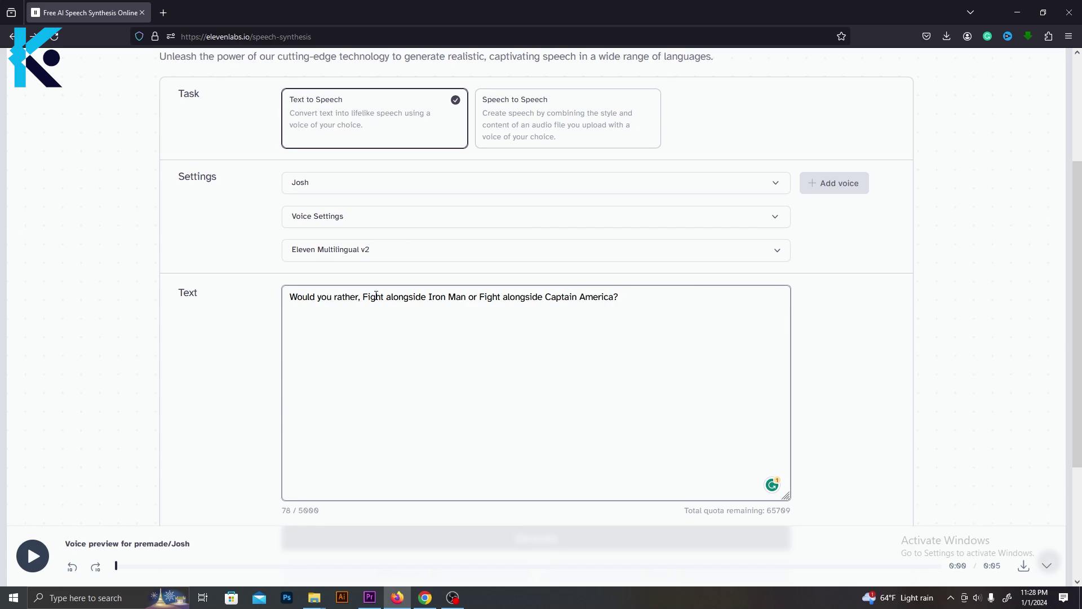
pyautogui.press('BackSpace')
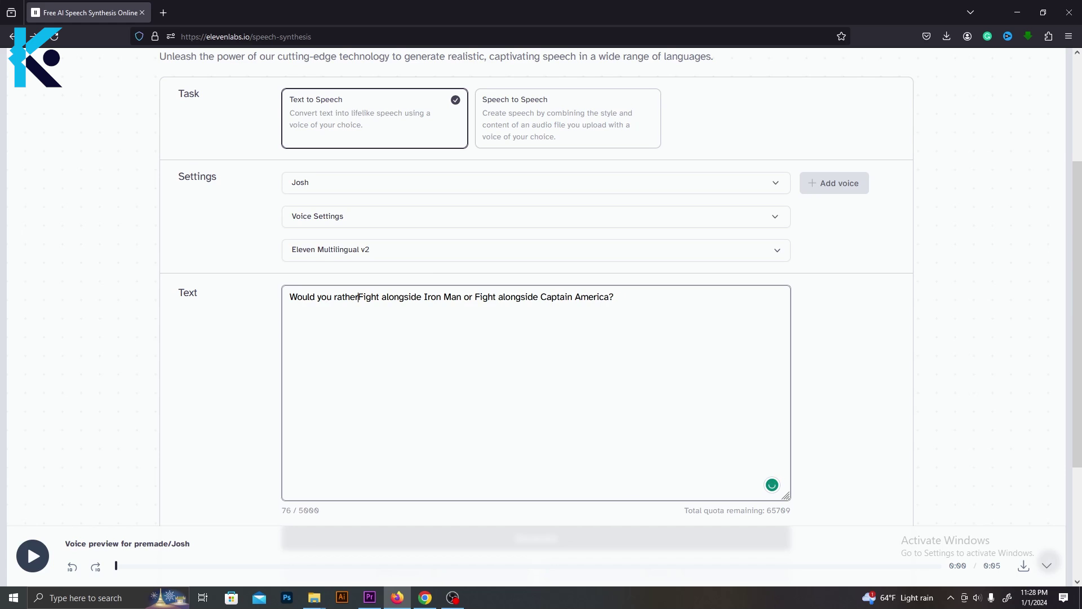
pyautogui.scroll(-1, 516, 429)
pyautogui.click(522, 481)
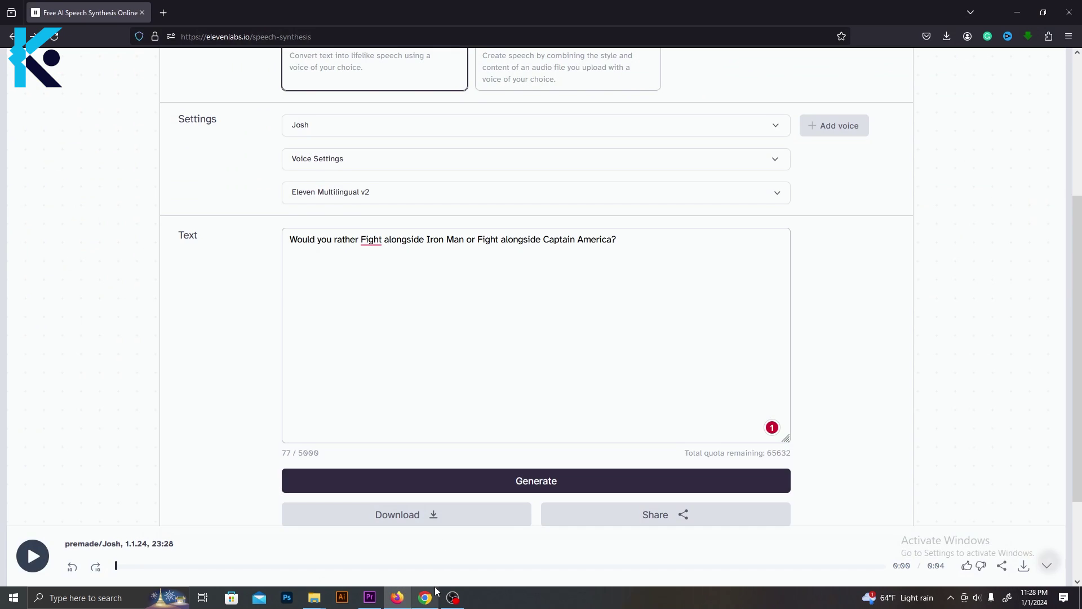
# Step: Replace the options with "Possess Superman's strength" and "Possess Spider-Man's agility" copied from the ChatGPT table, and generate the second question's audio
pyautogui.click(425, 597)
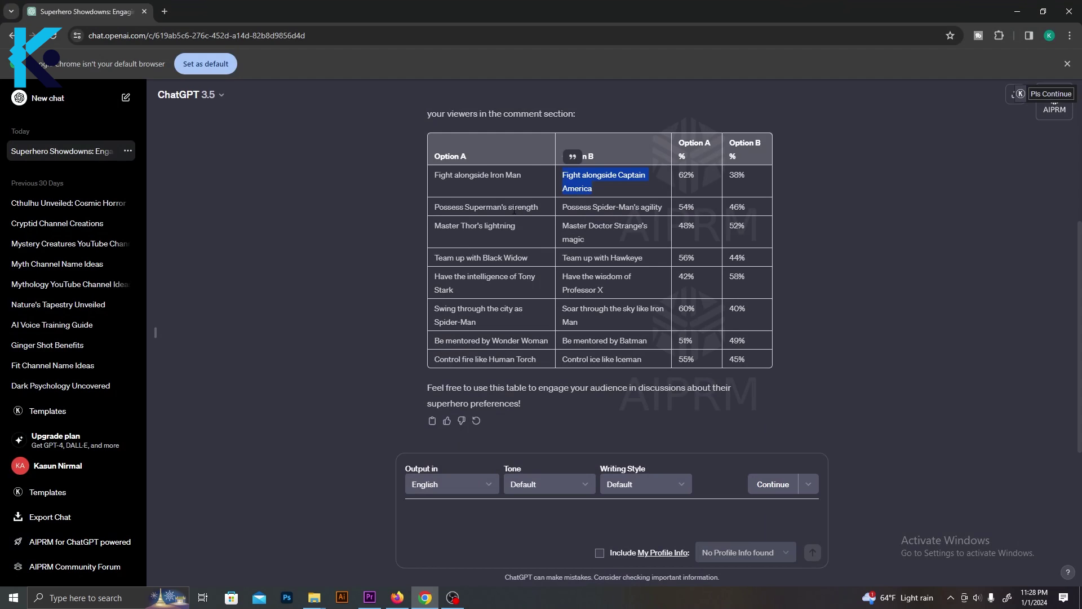
pyautogui.moveTo(513, 210); pyautogui.dragTo(433, 209)
pyautogui.hotkey('ctrl', 'c')
pyautogui.hotkey('alt', 'Tab')
pyautogui.moveTo(360, 238); pyautogui.dragTo(562, 205)
pyautogui.hotkey('ctrl', 'v')
pyautogui.hotkey('alt', 'Tab')
pyautogui.hotkey('ctrl', 'c')
pyautogui.hotkey('alt', 'Tab')
pyautogui.hotkey('ctrl', 'v')
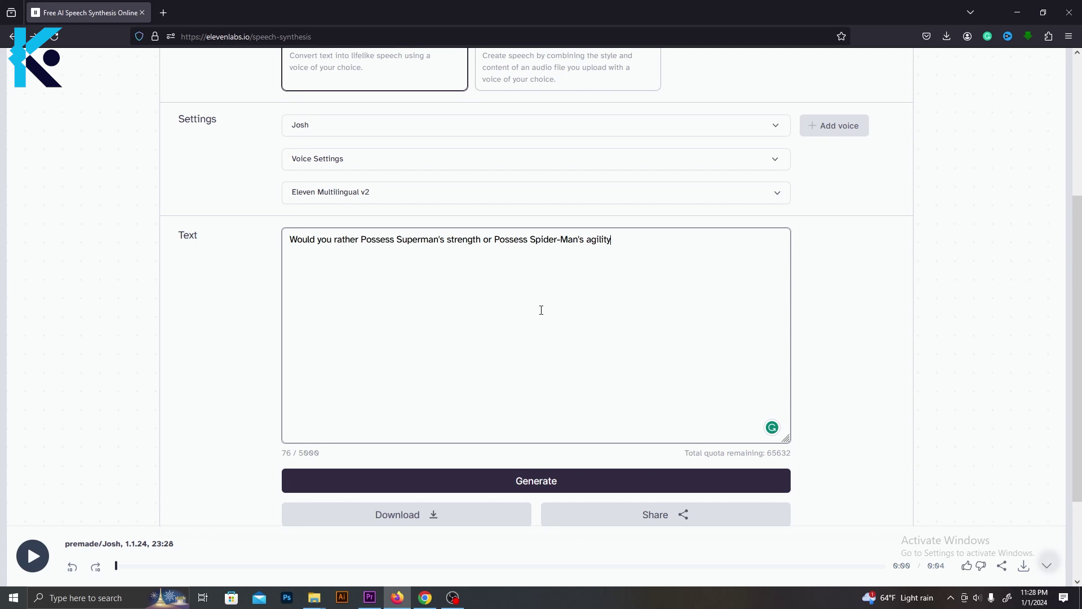
pyautogui.click(605, 480)
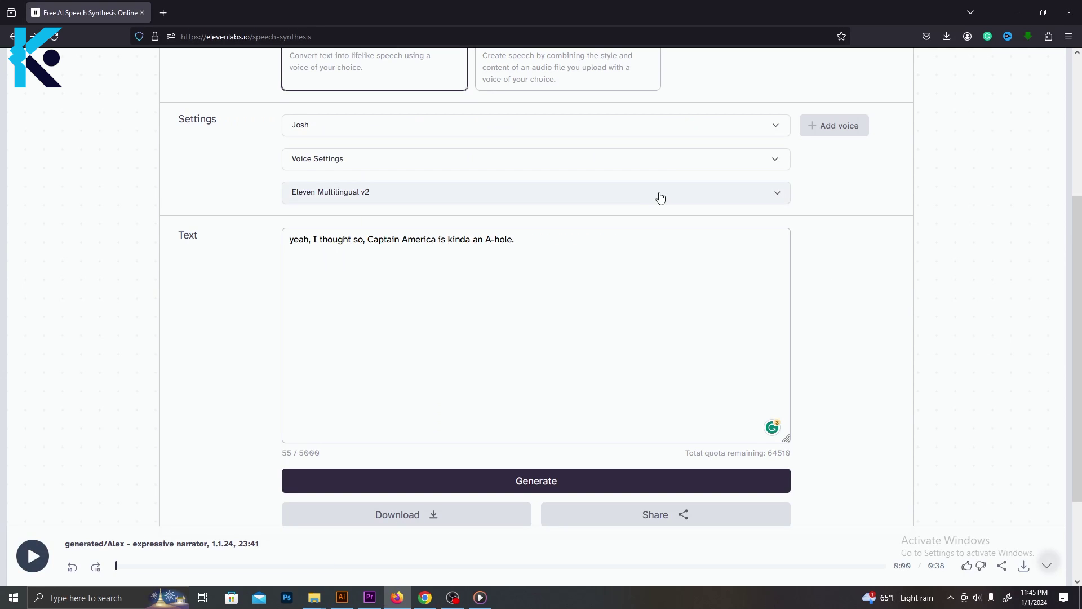
# Step: Generate Josh's audio for the comment "yeah, I thought so, Captain America is kinda an A-hole."
pyautogui.click(493, 480)
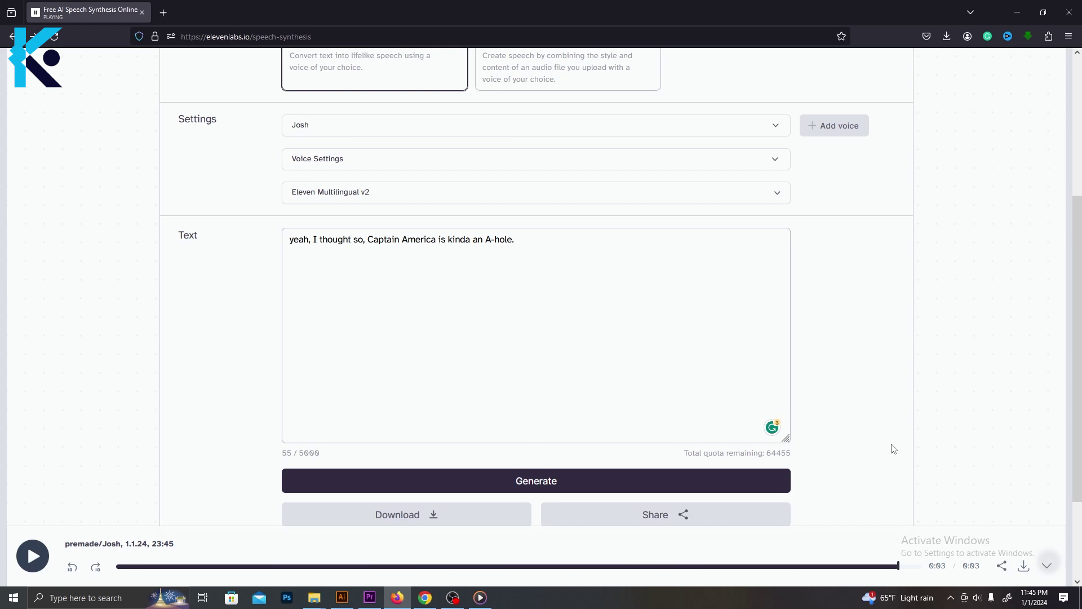
# Step: Replace the speech text with "what?? I thought spidey was the most popular hero", generate the audio and download it
pyautogui.moveTo(601, 248); pyautogui.dragTo(311, 241)
pyautogui.hotkey('ctrl', 'v')
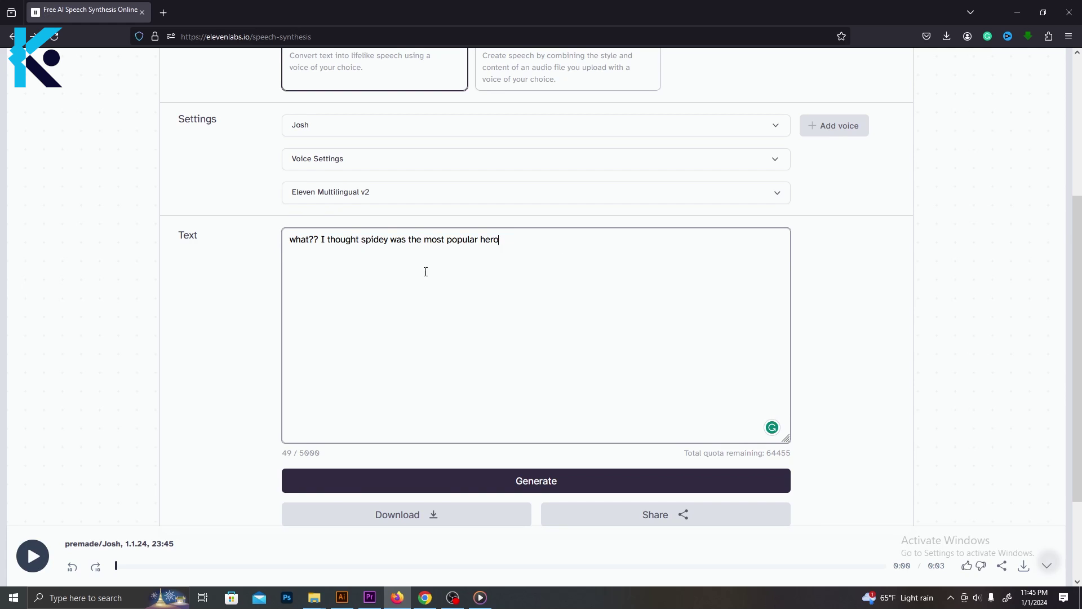
pyautogui.click(540, 483)
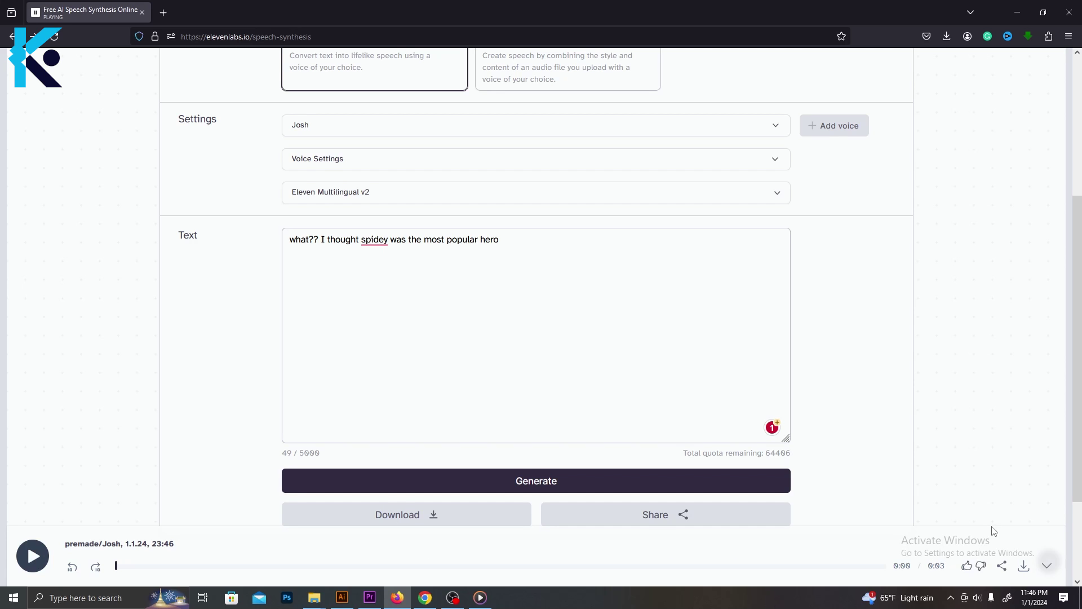
pyautogui.click(1023, 567)
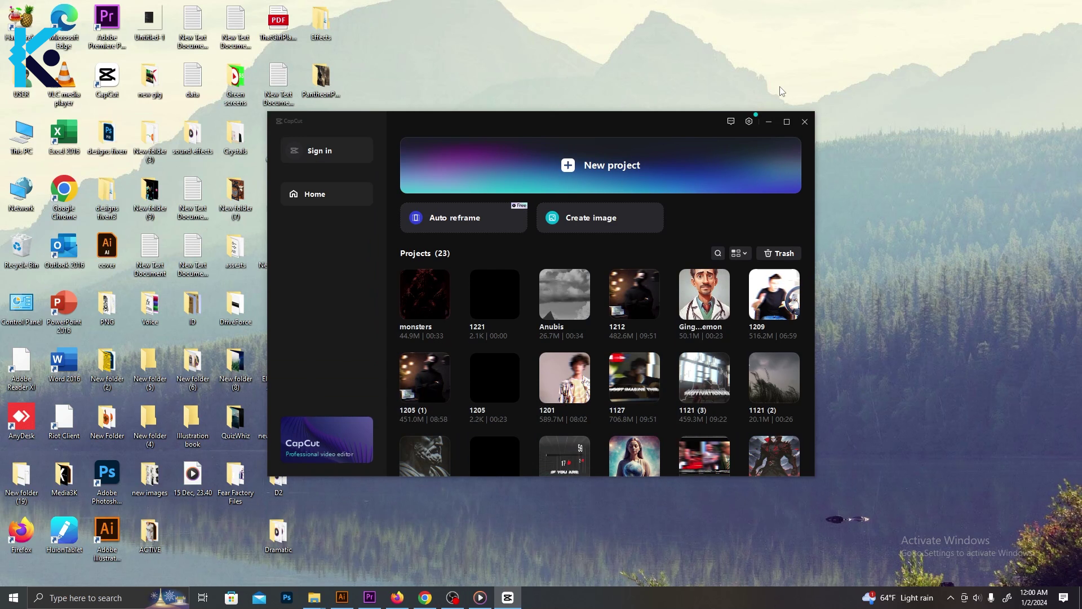
# Step: Create a new CapCut project and set its aspect ratio to 9:16
pyautogui.click(634, 171)
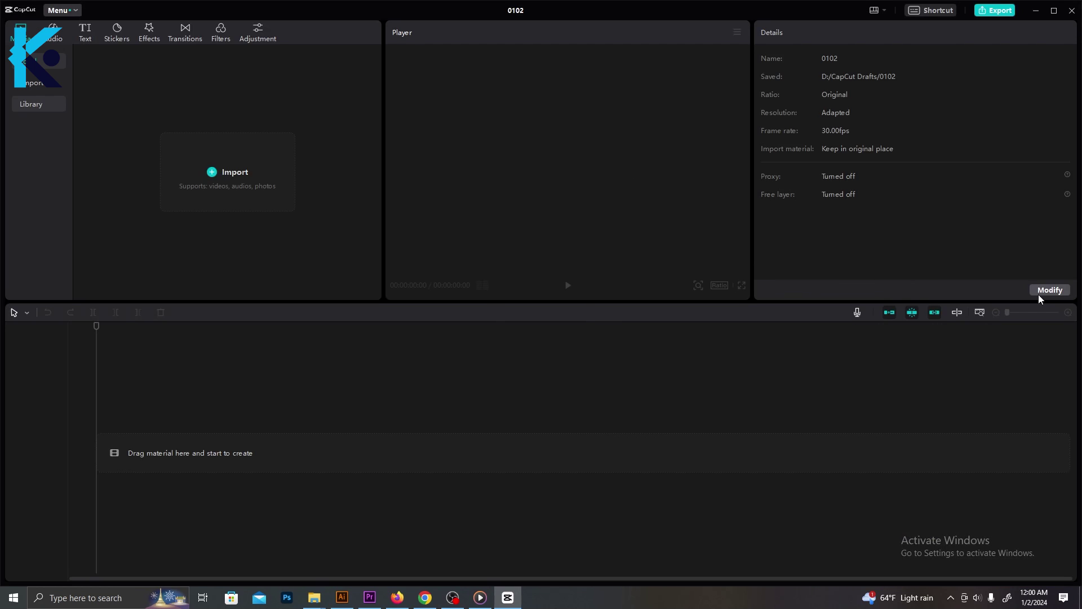
pyautogui.click(1044, 293)
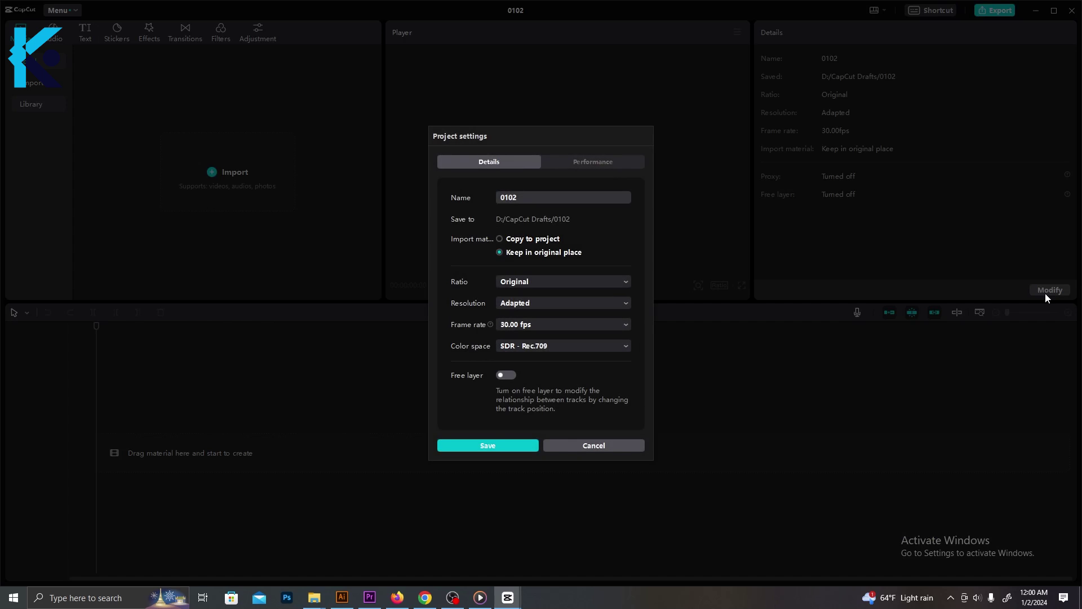
pyautogui.click(627, 286)
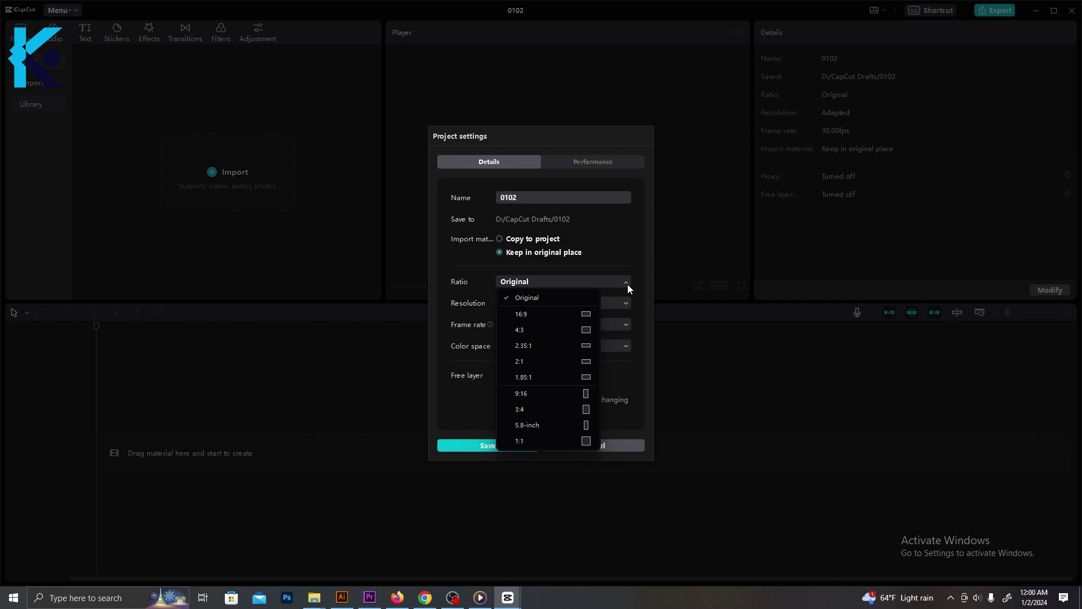
pyautogui.click(545, 393)
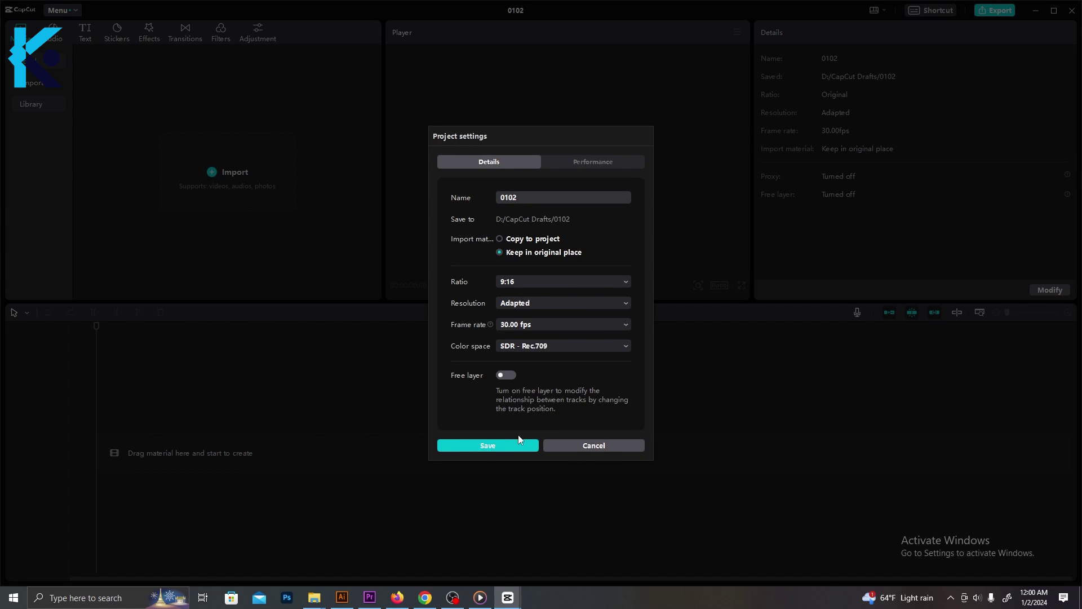
pyautogui.click(510, 446)
# Step: Import the bulk quiz video and the voiceovers 1–4, a and b, and place the video at the start of the timeline
pyautogui.click(240, 173)
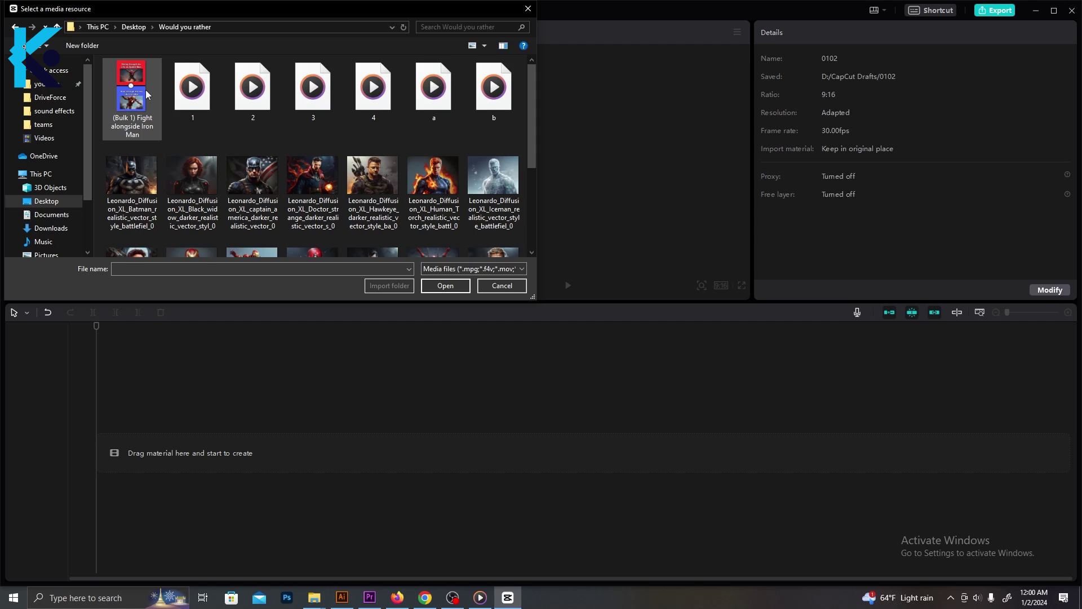
pyautogui.click(146, 94)
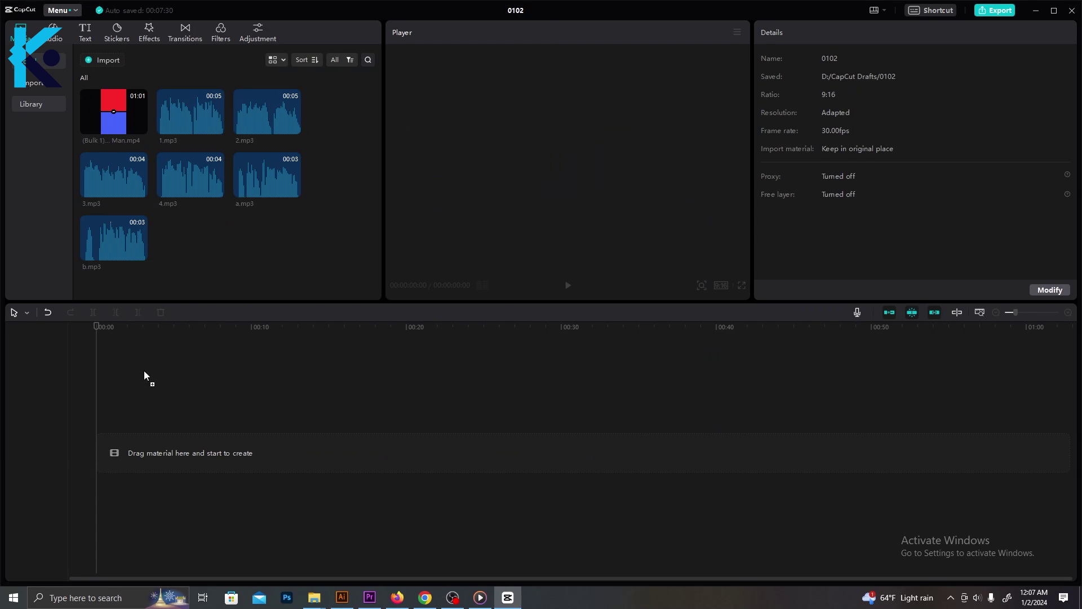
pyautogui.moveTo(144, 380); pyautogui.dragTo(99, 457)
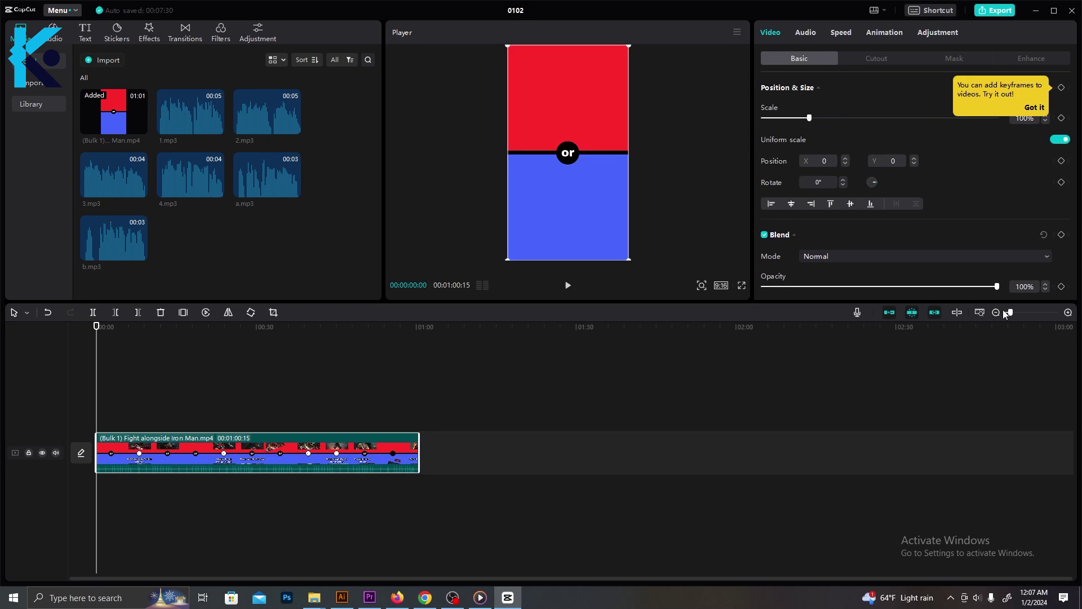
pyautogui.moveTo(1009, 316); pyautogui.dragTo(1014, 317)
# Step: Split the quiz video at 00:00:06:18, where the Iron Man and Captain America percentages are shown
pyautogui.moveTo(102, 326); pyautogui.dragTo(117, 330)
pyautogui.moveTo(188, 337)
pyautogui.mouseDown()
pyautogui.moveTo(174, 337)
pyautogui.moveTo(183, 337)
pyautogui.mouseUp()
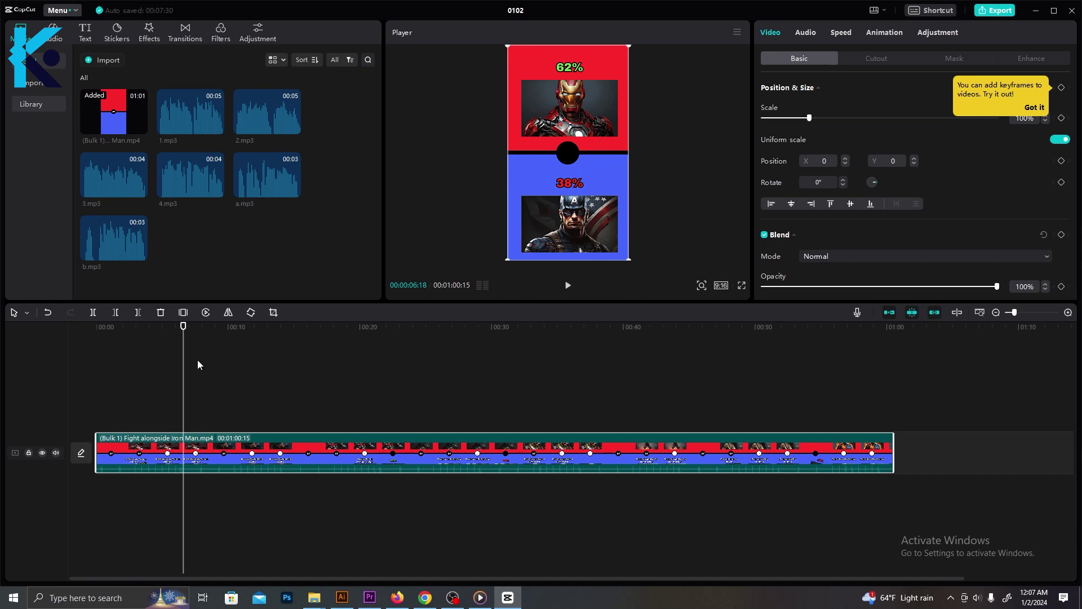
pyautogui.hotkey('ctrl', 'b')
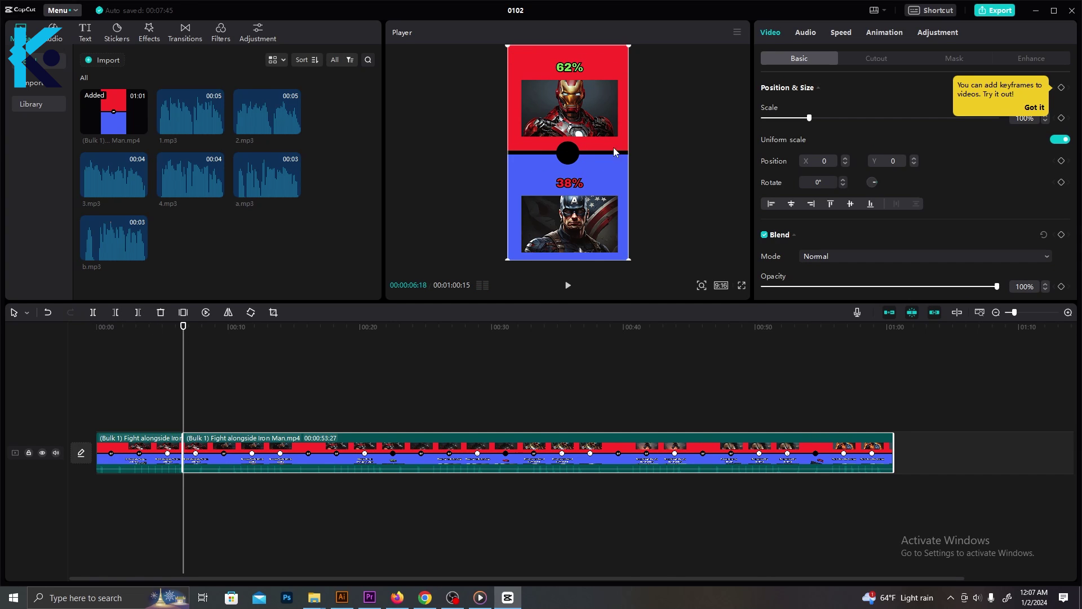
# Step: Export the Iron Man and Captain America percentage frame as a 1080P PNG still and import it into the project
pyautogui.click(737, 32)
pyautogui.click(712, 92)
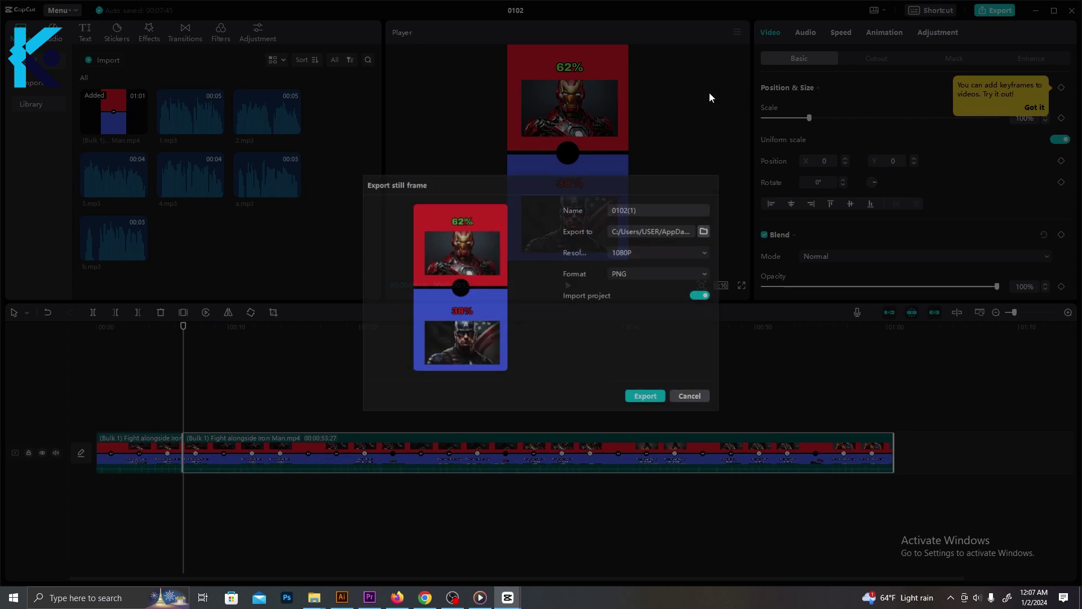
pyautogui.click(652, 398)
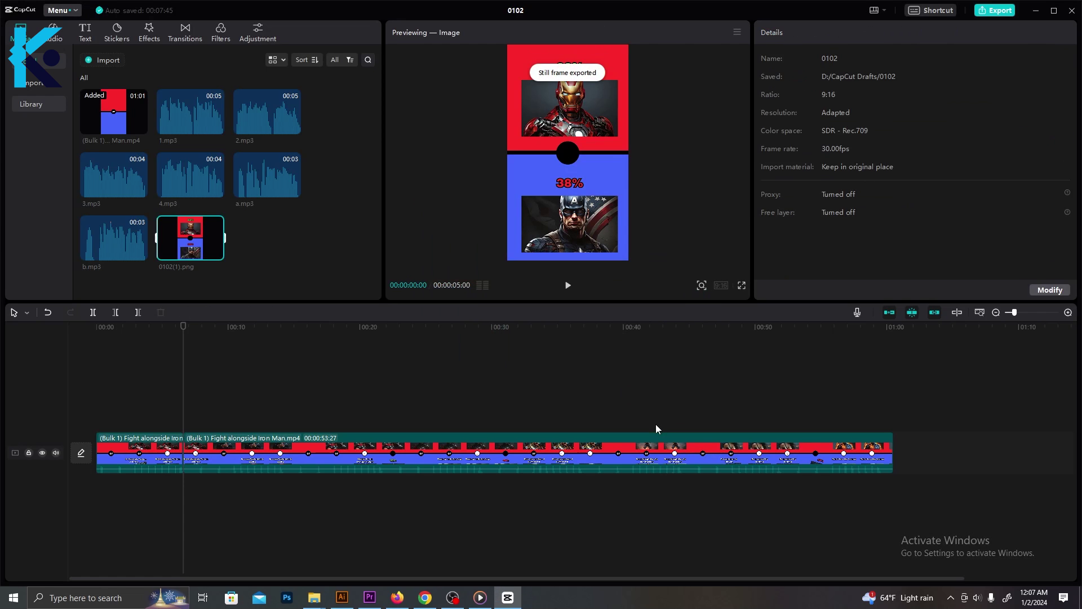
# Step: Insert the exported still 0102(1).png into the main track between the two parts of the split video
pyautogui.moveTo(188, 240); pyautogui.dragTo(194, 413)
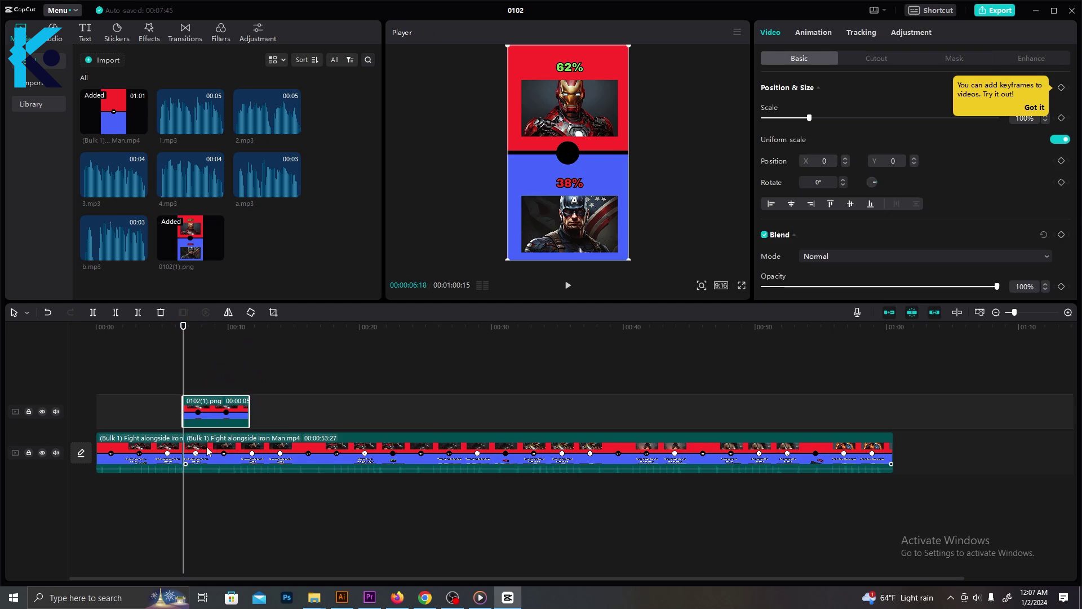
pyautogui.moveTo(209, 453); pyautogui.dragTo(273, 451)
pyautogui.keyDown('ctrl'); pyautogui.click(231, 414); pyautogui.keyUp('ctrl')
pyautogui.press('space')
# Step: Place voiceover 1.mp3 at the start of the timeline and a.mp3 under the start of the still image
pyautogui.click(143, 383)
pyautogui.moveTo(190, 113); pyautogui.dragTo(97, 486)
pyautogui.click(186, 454)
pyautogui.moveTo(267, 176); pyautogui.dragTo(187, 485)
# Step: Cut the still image at 00:00:09:25, just after a.mp3 ends, and delete the remainder
pyautogui.press('space')
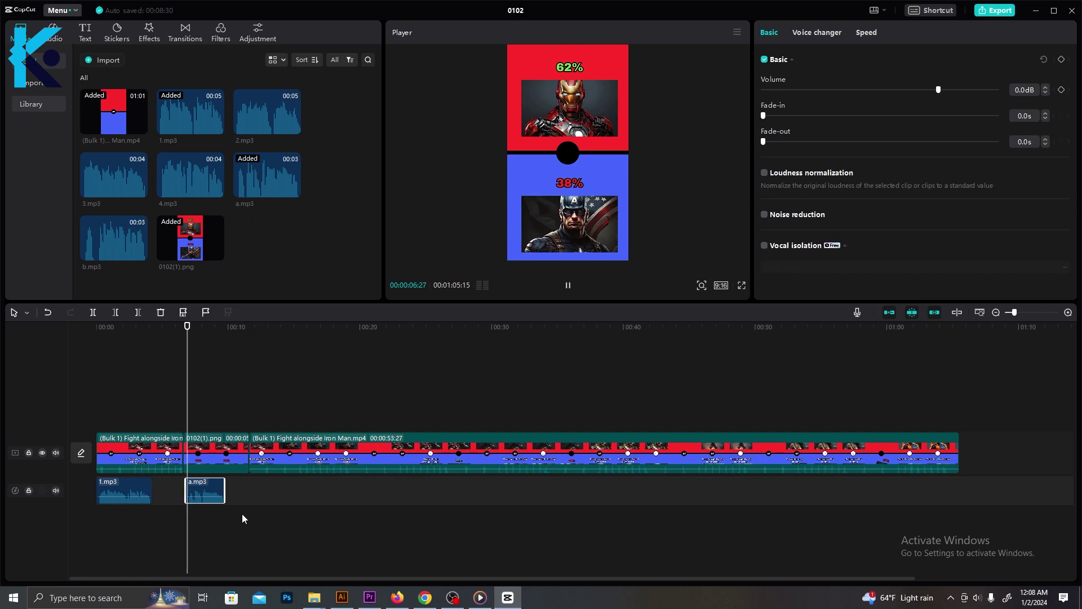
pyautogui.press('space')
pyautogui.moveTo(250, 460); pyautogui.dragTo(229, 460)
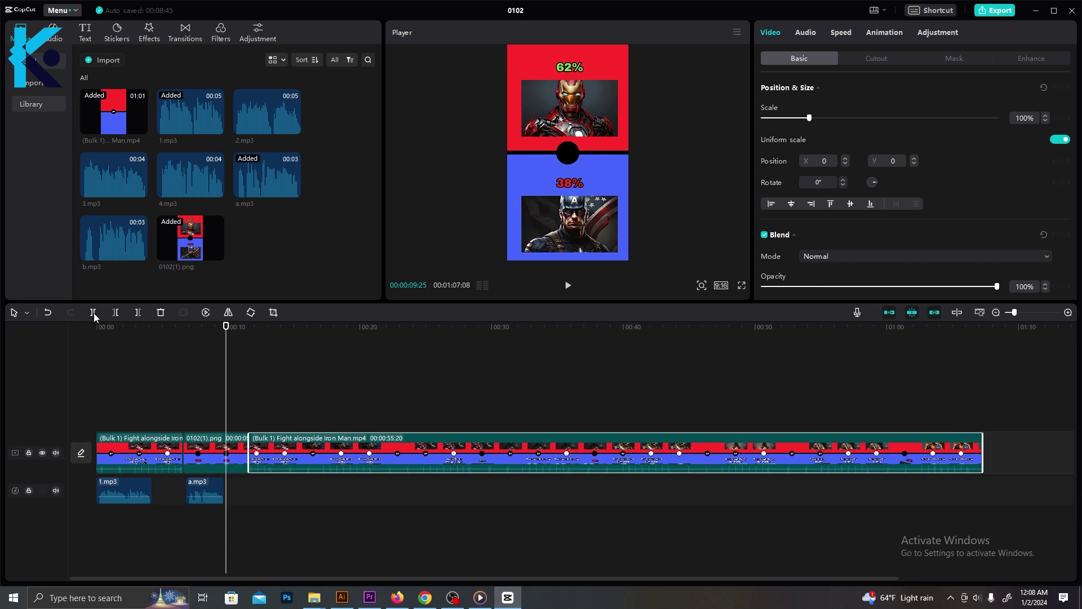
pyautogui.click(94, 313)
pyautogui.click(236, 454)
pyautogui.press('Delete')
# Step: Trim the start of the video part after the still so it begins at the Superman versus Spider-Man question
pyautogui.press('space')
pyautogui.click(162, 364)
pyautogui.press('space')
pyautogui.click(239, 353)
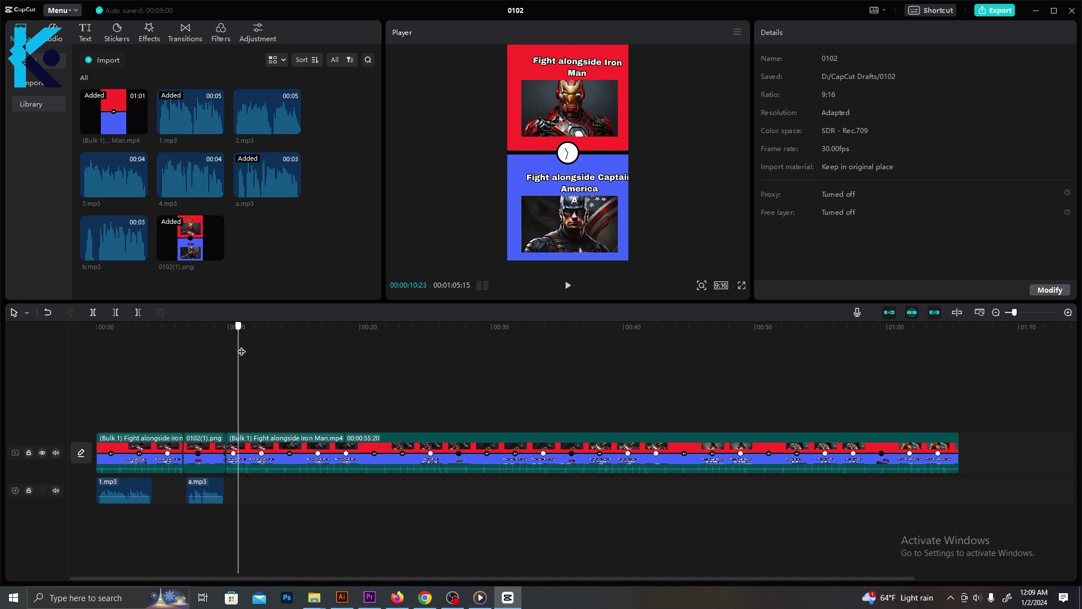
pyautogui.moveTo(239, 352); pyautogui.dragTo(261, 346)
pyautogui.moveTo(228, 454); pyautogui.dragTo(261, 454)
# Step: Place voiceover 2.mp3 directly after a.mp3, under the start of the Superman versus Spider-Man question
pyautogui.click(222, 337)
pyautogui.press('space')
# Step: Play the second question through to the Superman and Spider-Man percentages and export that frame as a still
pyautogui.press('space')
pyautogui.moveTo(267, 112); pyautogui.dragTo(227, 489)
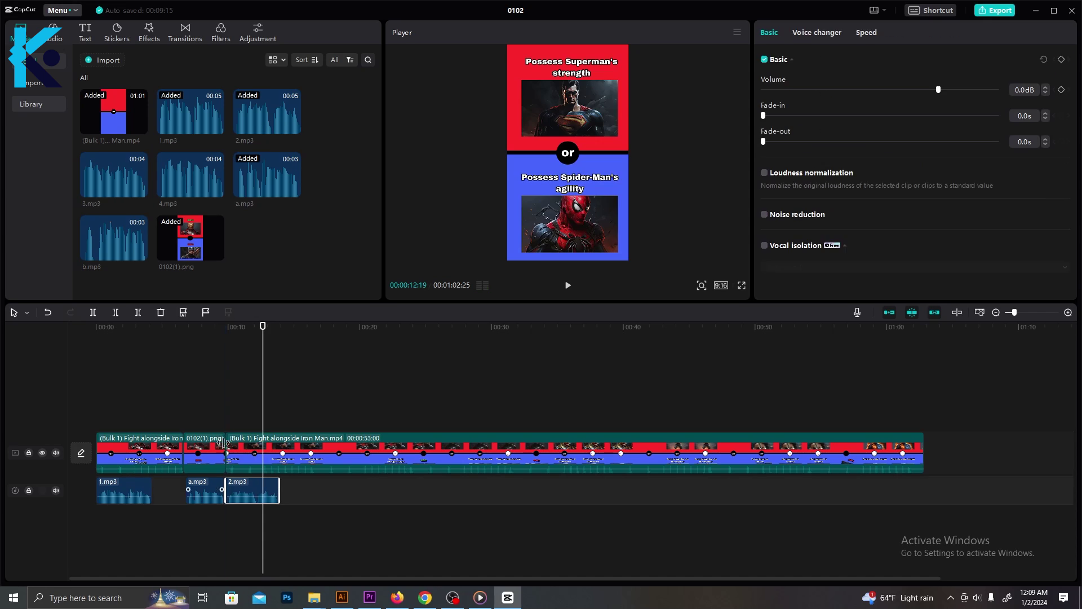
pyautogui.click(222, 329)
pyautogui.press('space')
pyautogui.press('space')
pyautogui.click(248, 332)
pyautogui.press('space')
pyautogui.press('space')
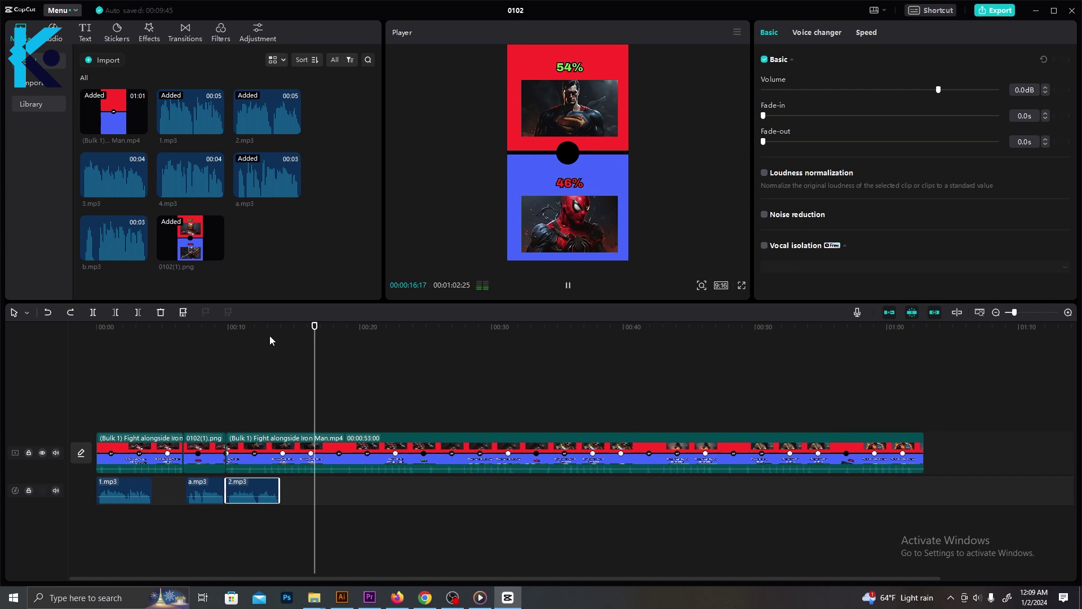
pyautogui.click(736, 32)
pyautogui.click(716, 90)
pyautogui.click(630, 399)
pyautogui.click(350, 454)
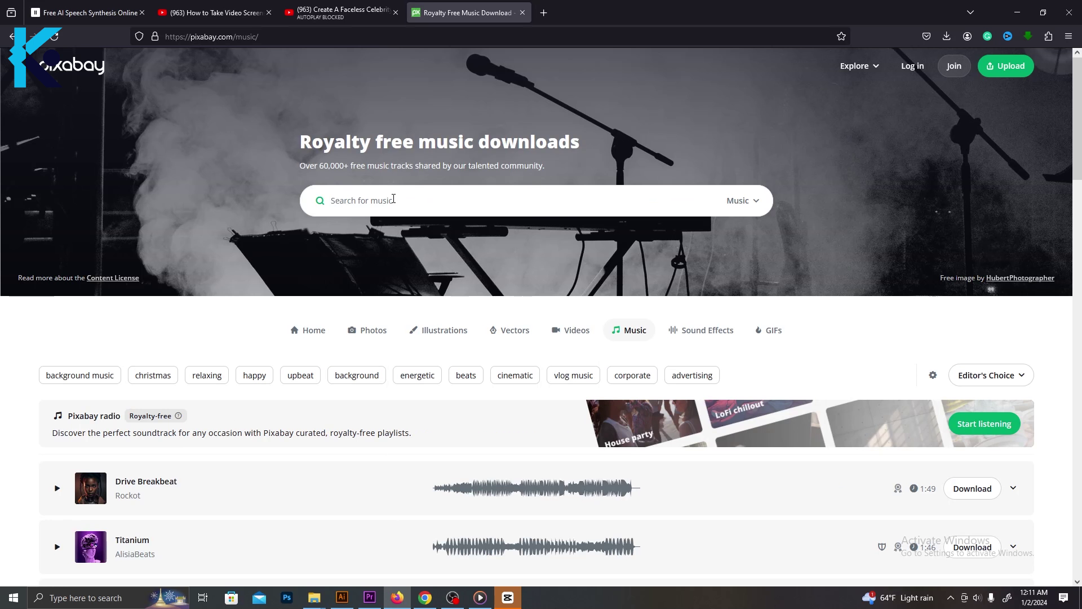
# Step: Preview royalty-free music on Pixabay, and add dark-mystery-trailer-taking-our-time-131566.mp3 in CapCut beneath the voiceovers from the timeline's start
pyautogui.click(57, 488)
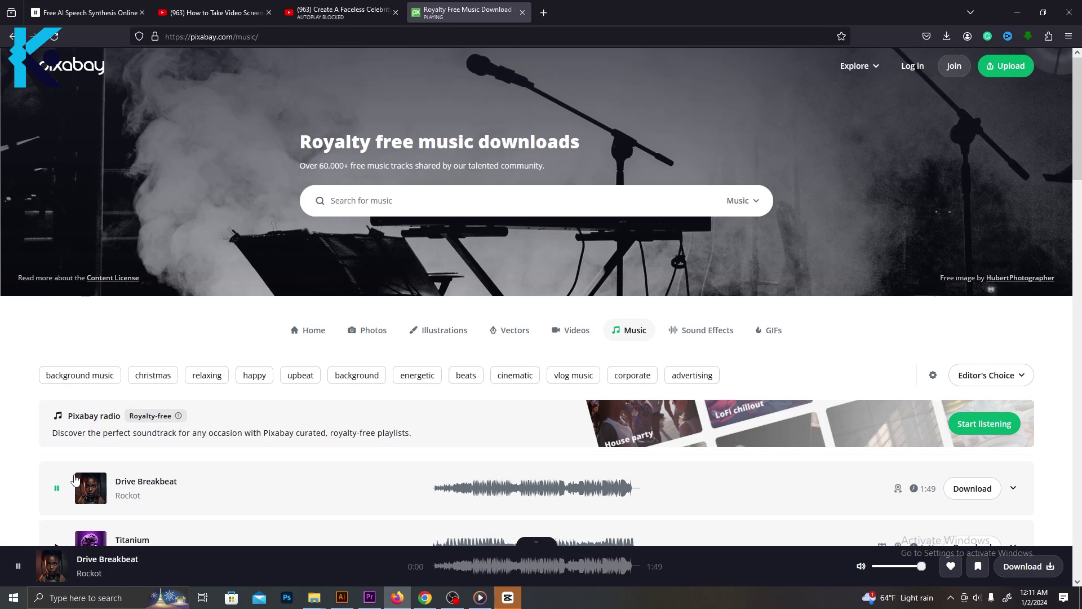
pyautogui.scroll(-2, 395, 400)
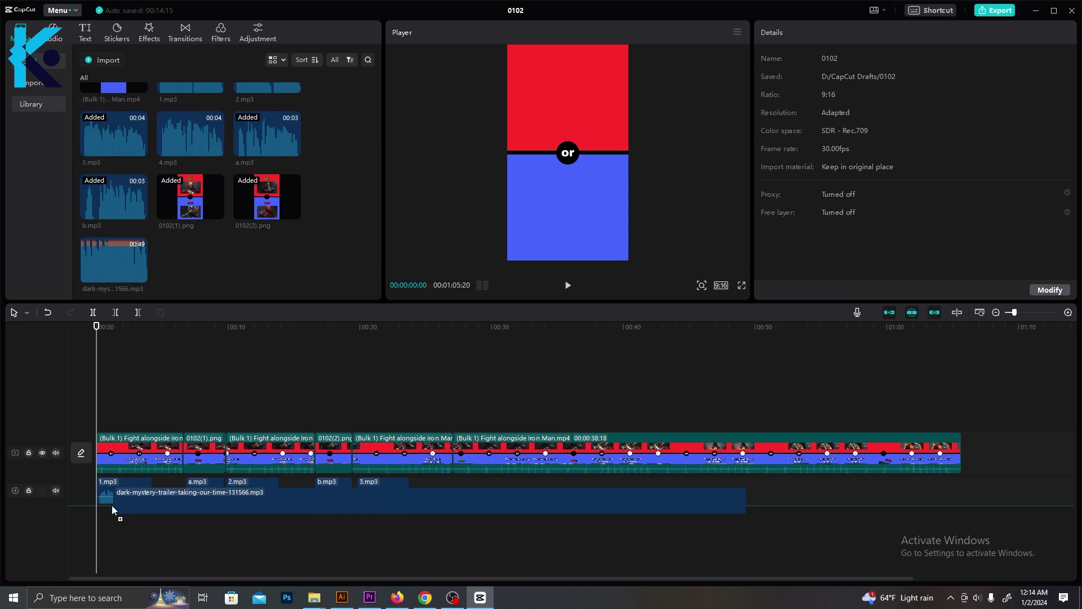
pyautogui.moveTo(113, 507)
pyautogui.mouseDown()
pyautogui.moveTo(102, 524)
pyautogui.moveTo(121, 527)
pyautogui.mouseUp()
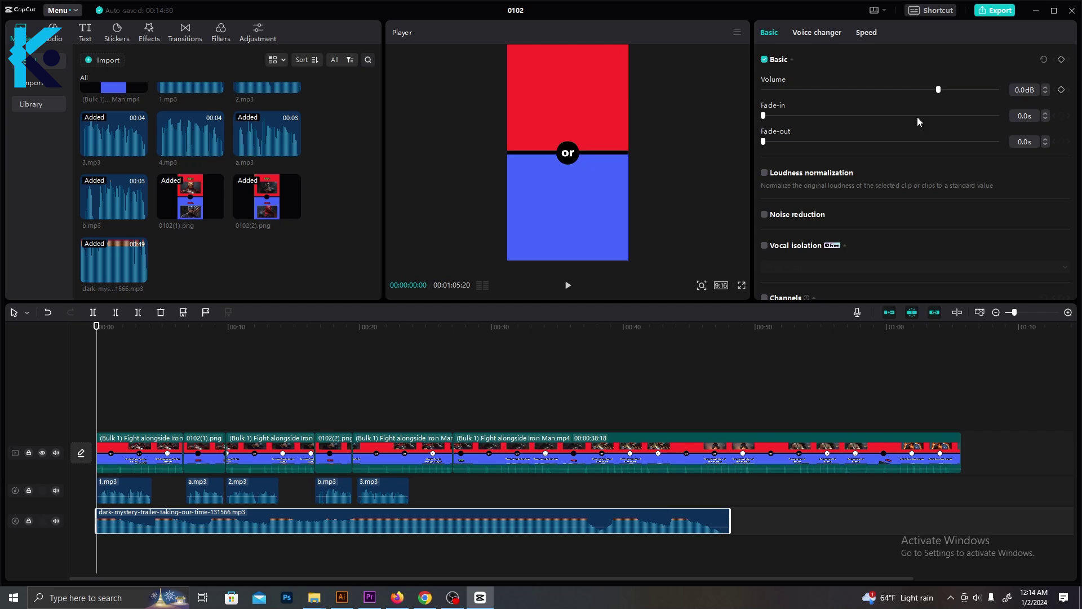